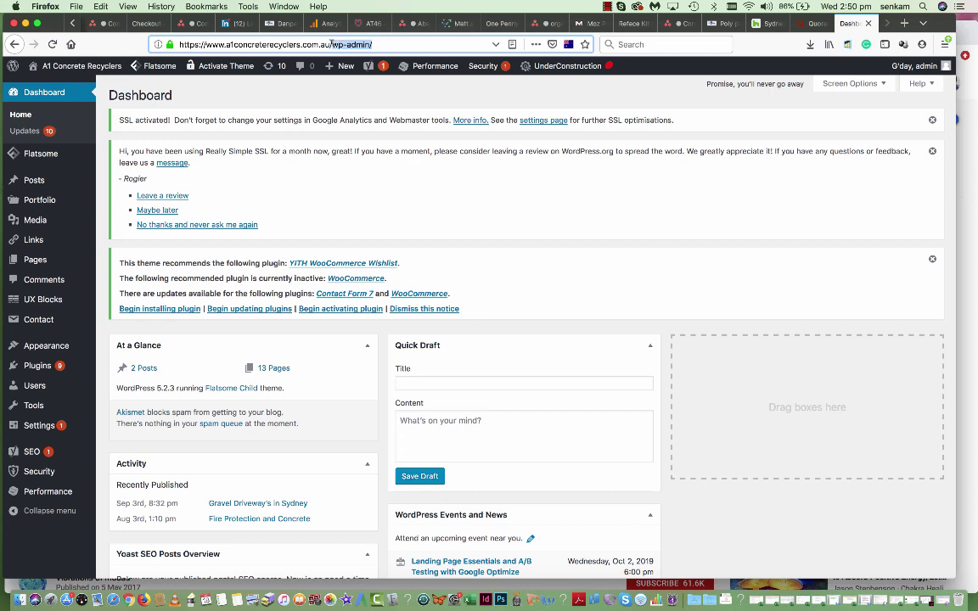
key("BackSpace")
key("Return")
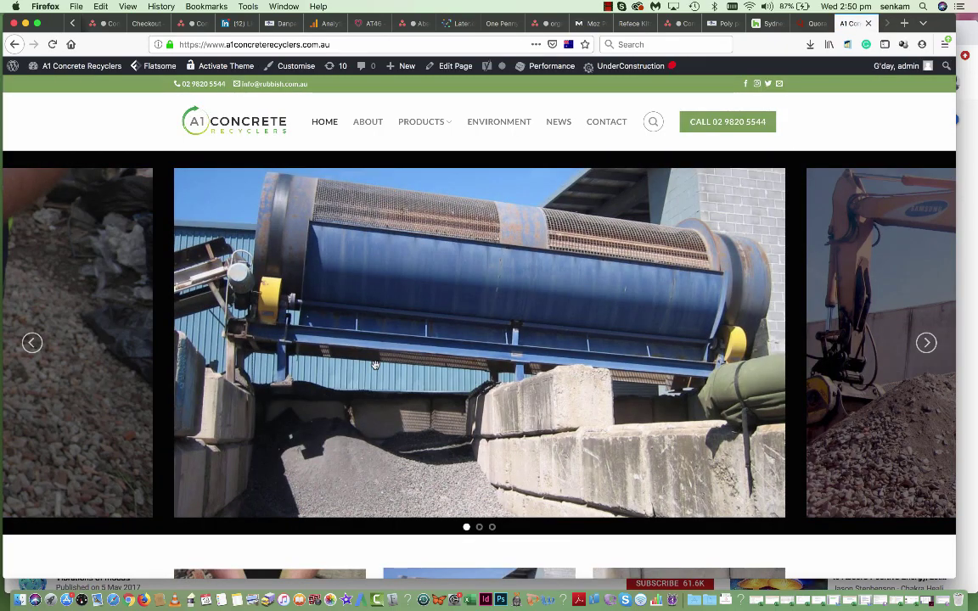
scroll(376, 368, "down", 5)
scroll(376, 368, "down", 15)
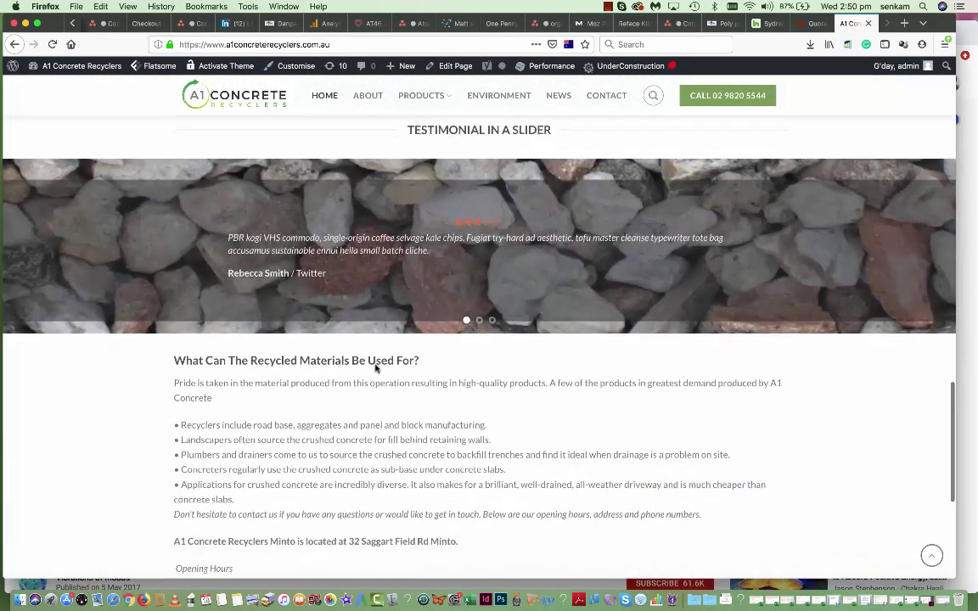
scroll(376, 367, "up", 20)
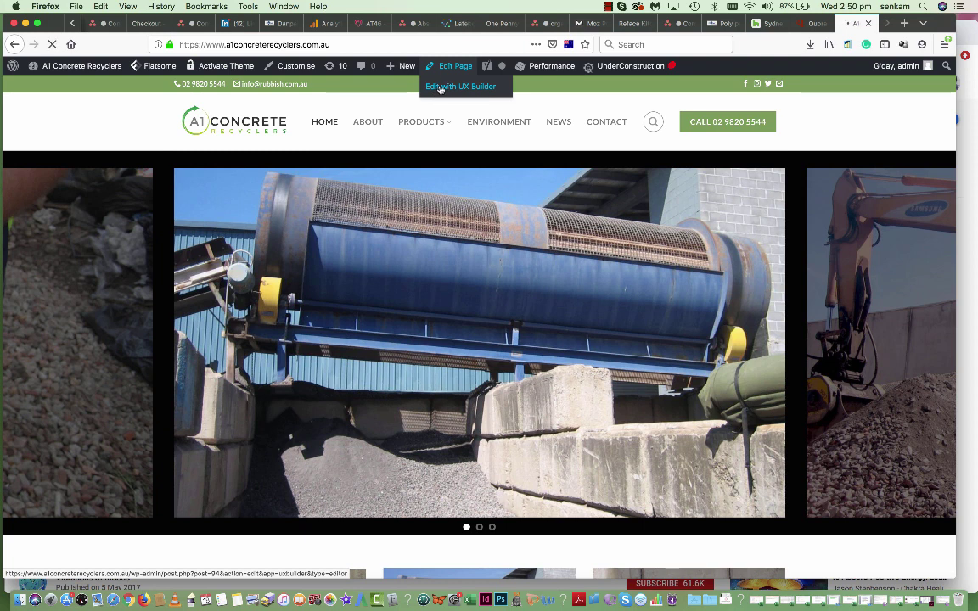
Step: Open the home page for editing in UX Builder
left_click(440, 88)
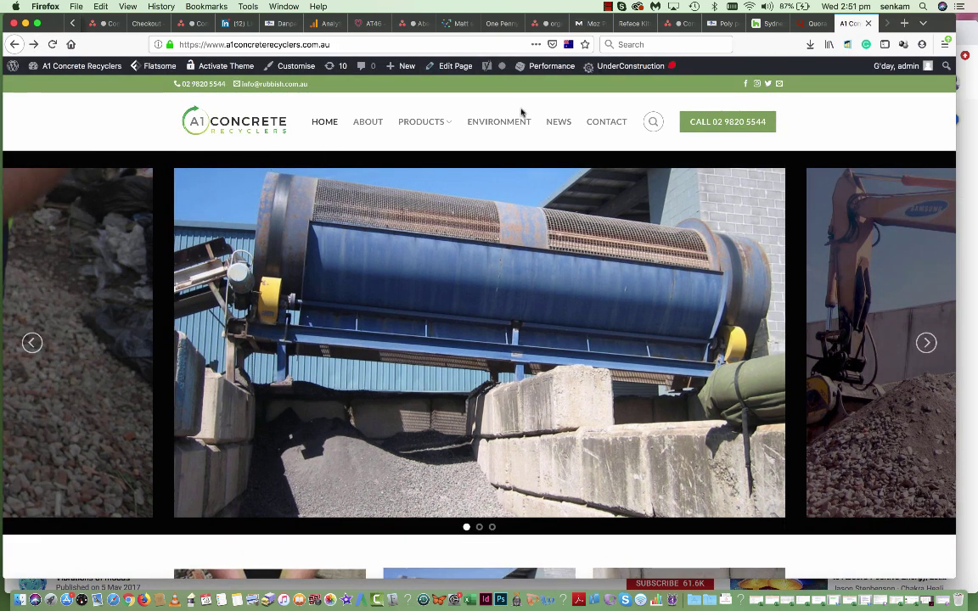
mouse_move(450, 67)
left_click(451, 87)
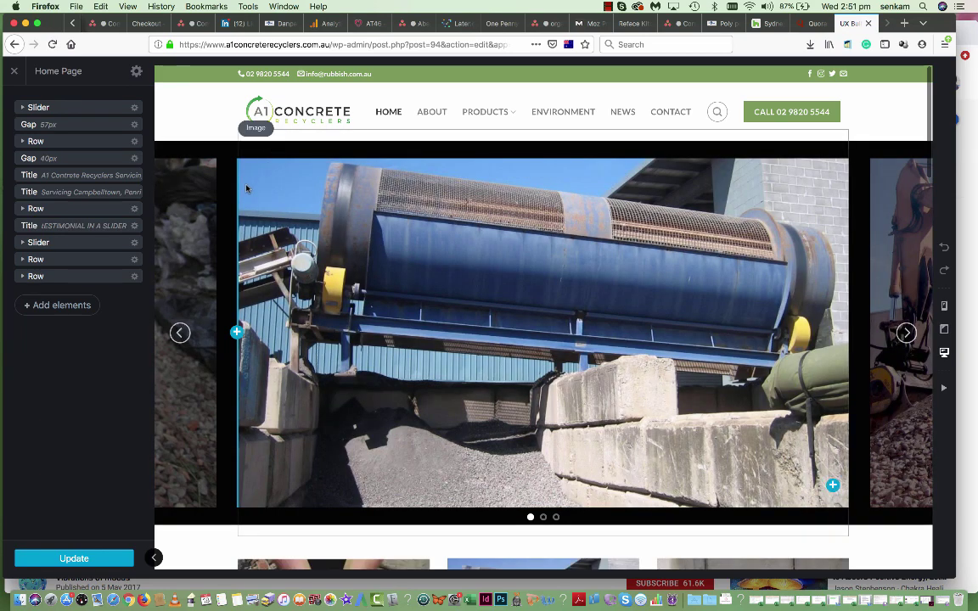
Step: Open the options of the first slider banner's image, view the media library for replacement images, and close it without choosing one
left_click(262, 167)
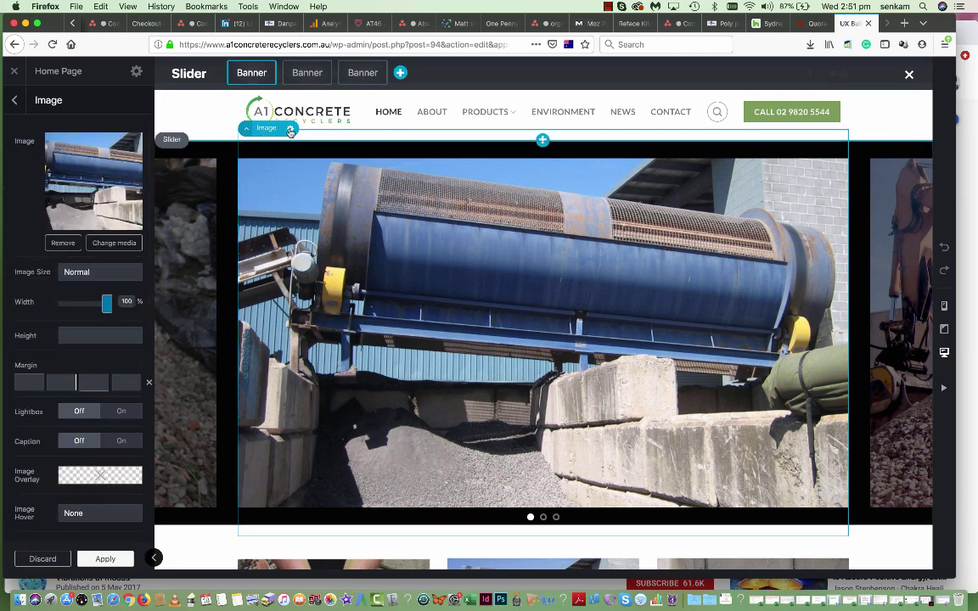
left_click(289, 130)
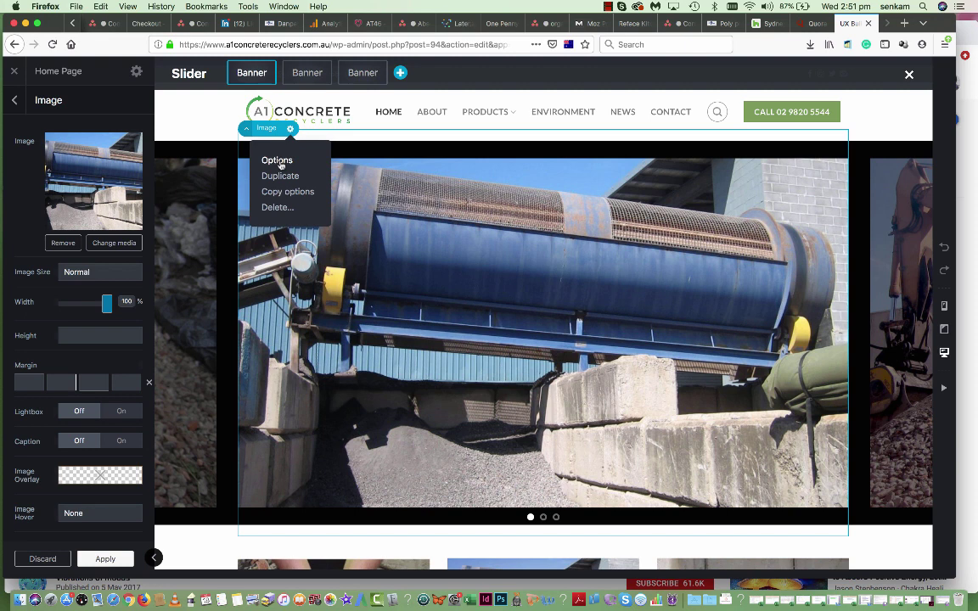
left_click(277, 160)
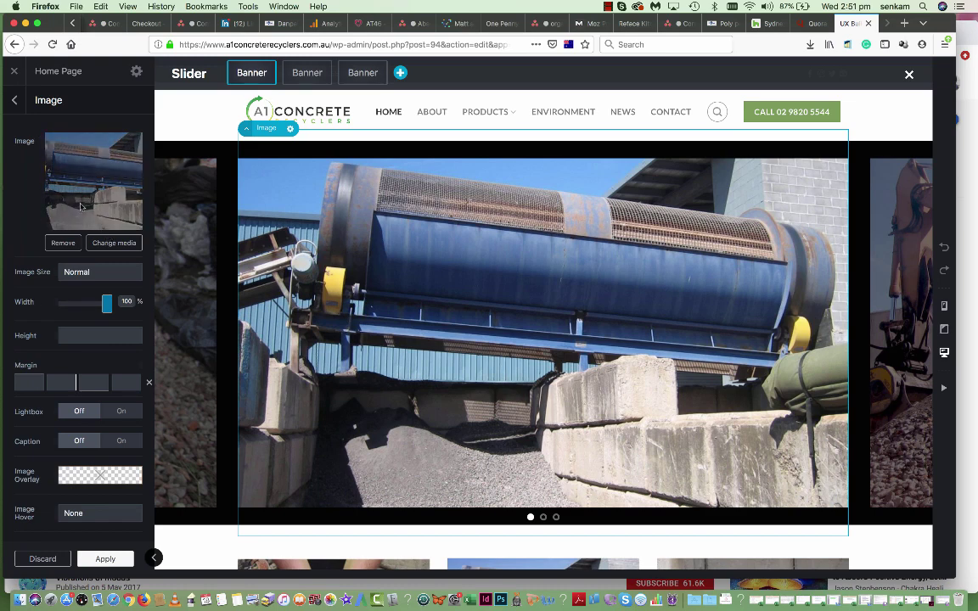
left_click(109, 243)
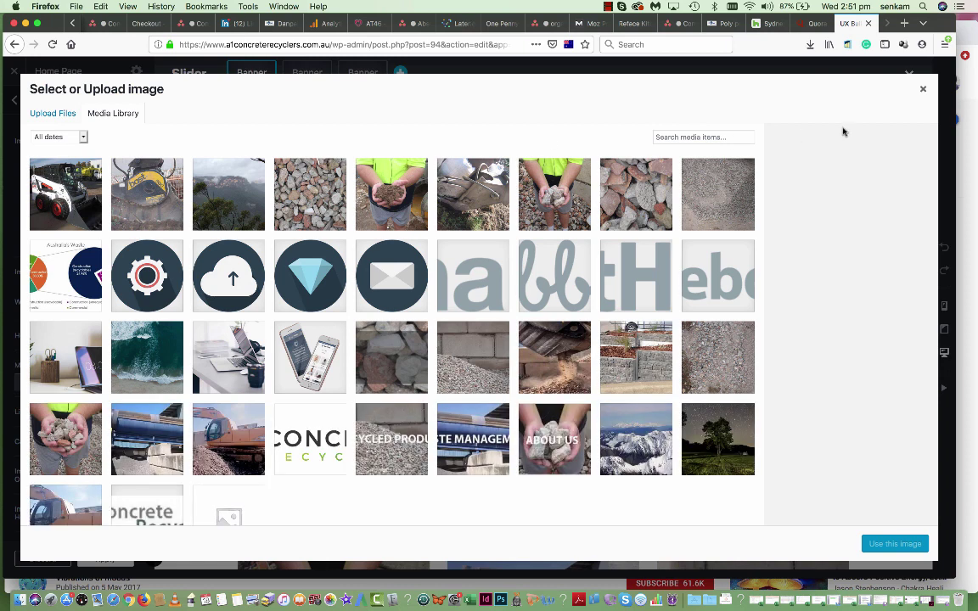
left_click(922, 91)
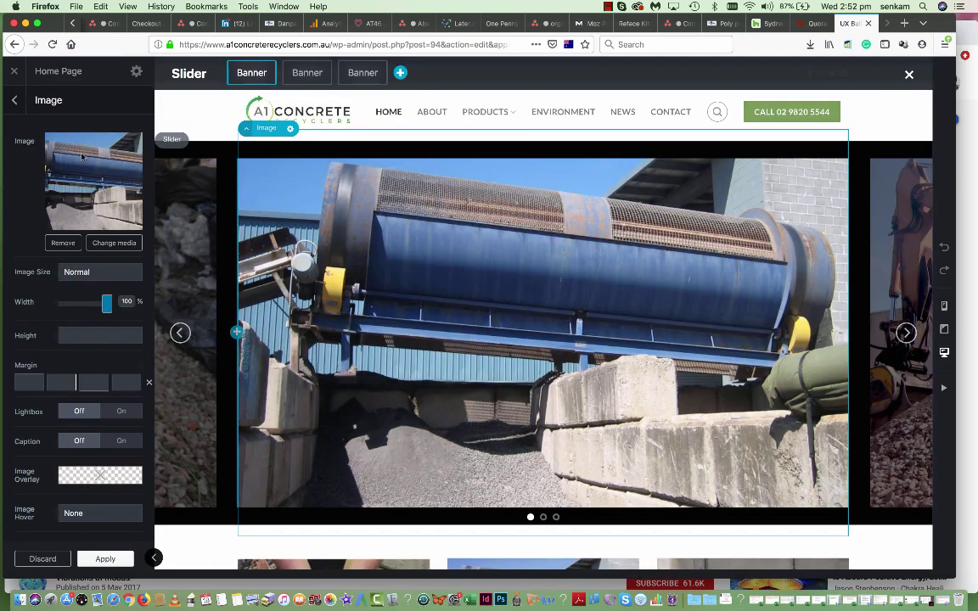
Step: Review the slider image's remaining settings, from size and margin to link, position and advanced options
scroll(81, 242, "down", 1)
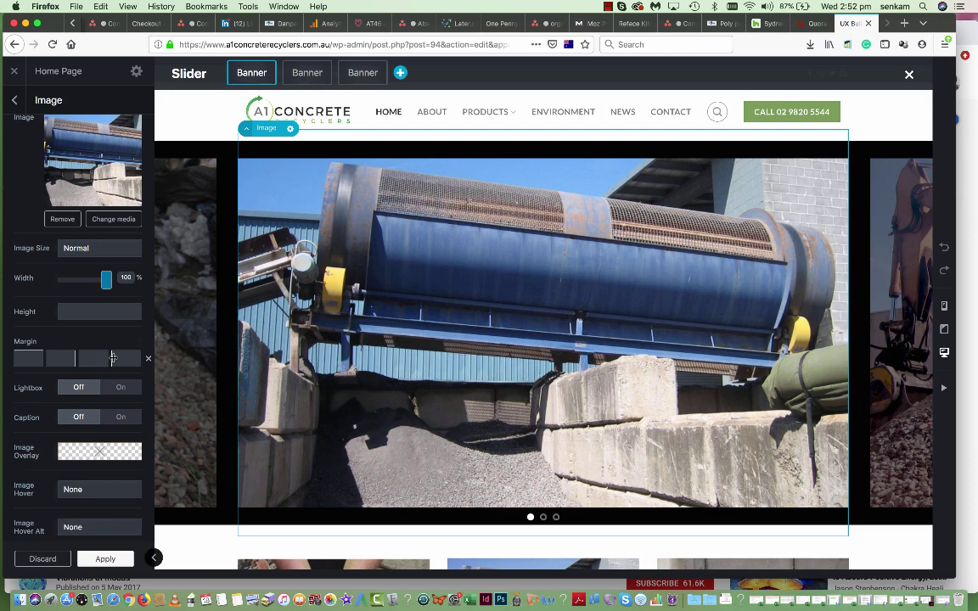
scroll(108, 400, "down", 10)
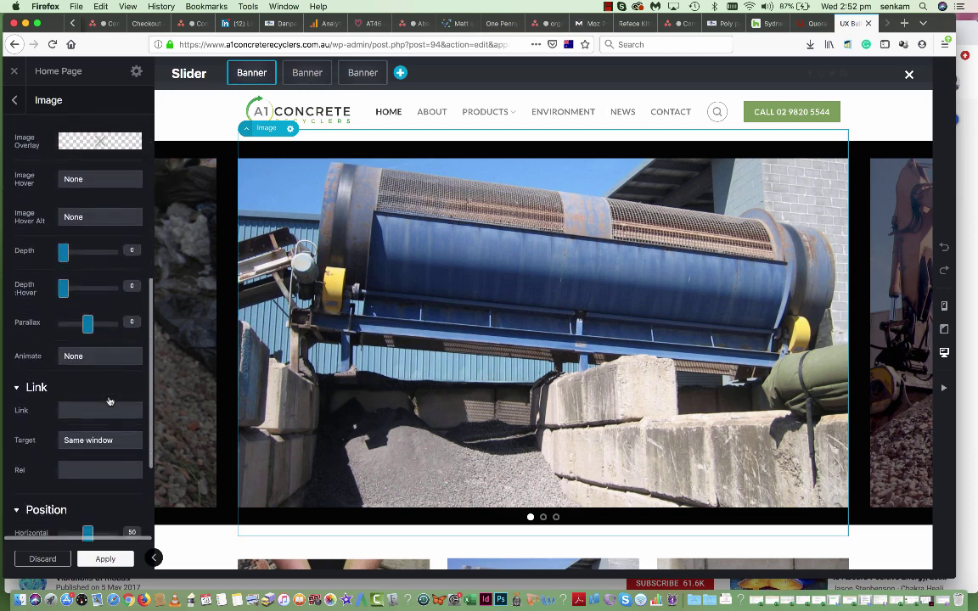
scroll(109, 400, "down", 2)
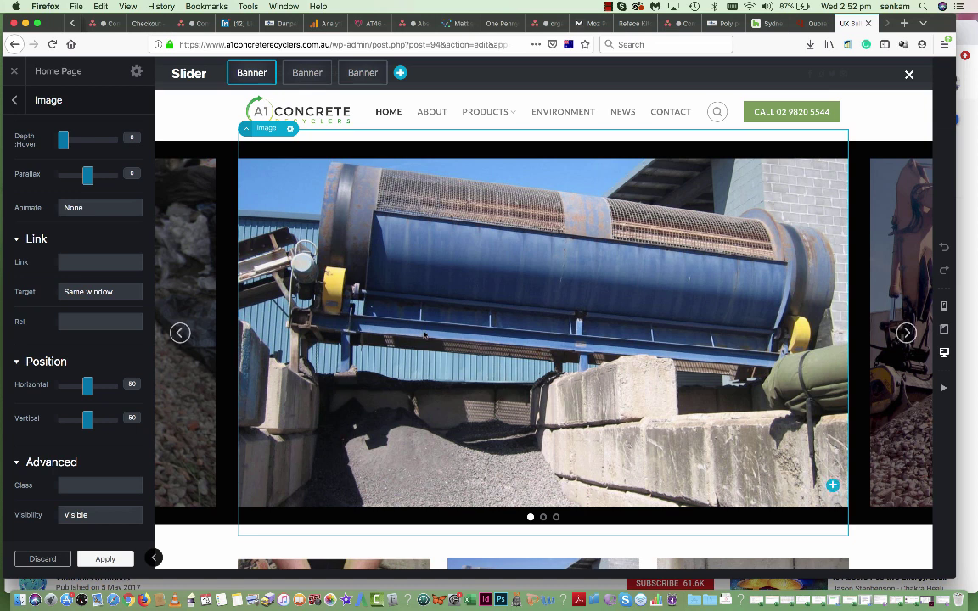
Step: View the image options of the About Us, Waste Management and Recycled Products tiles below the slider
scroll(423, 335, "down", 6)
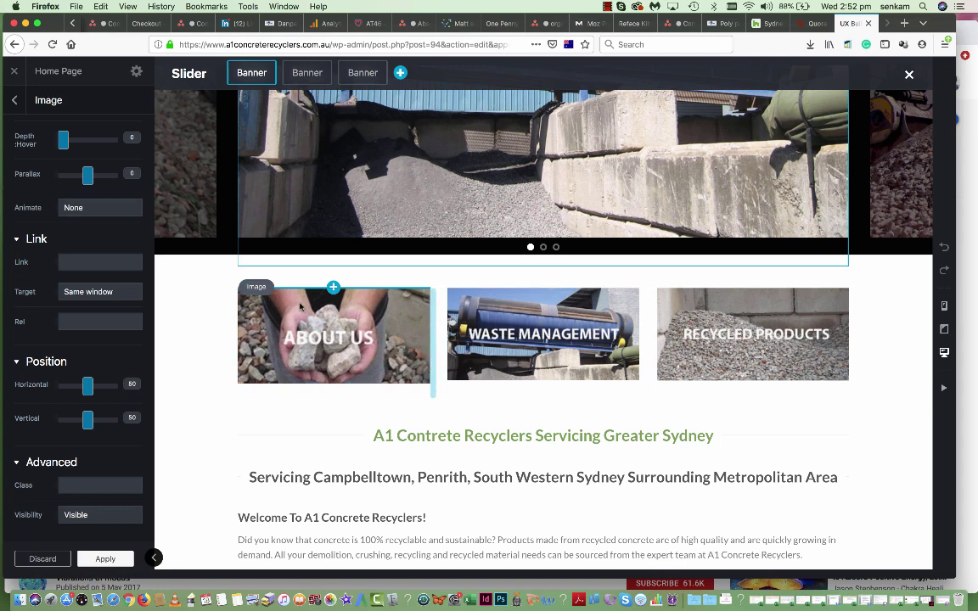
left_click(300, 307)
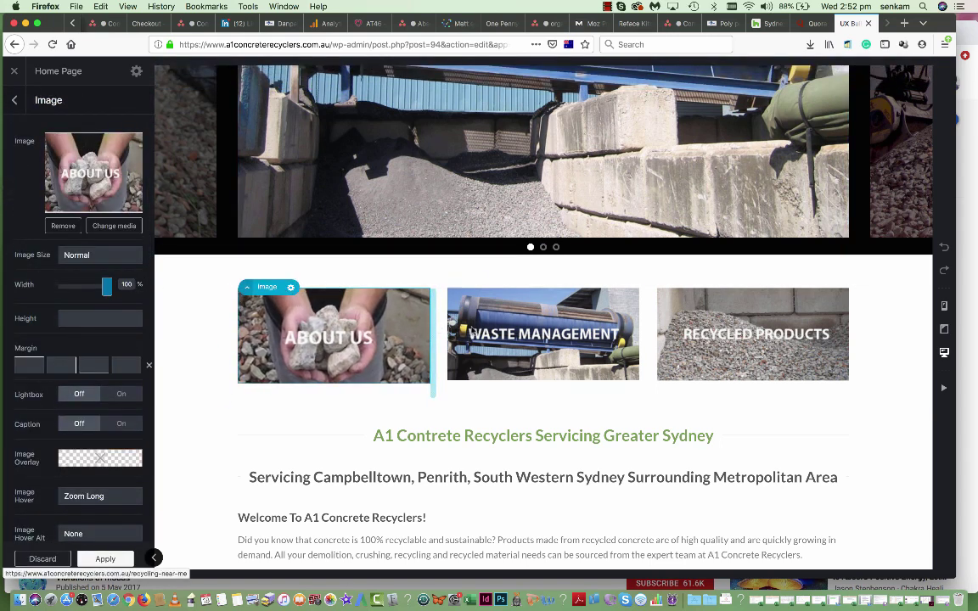
left_click(476, 335)
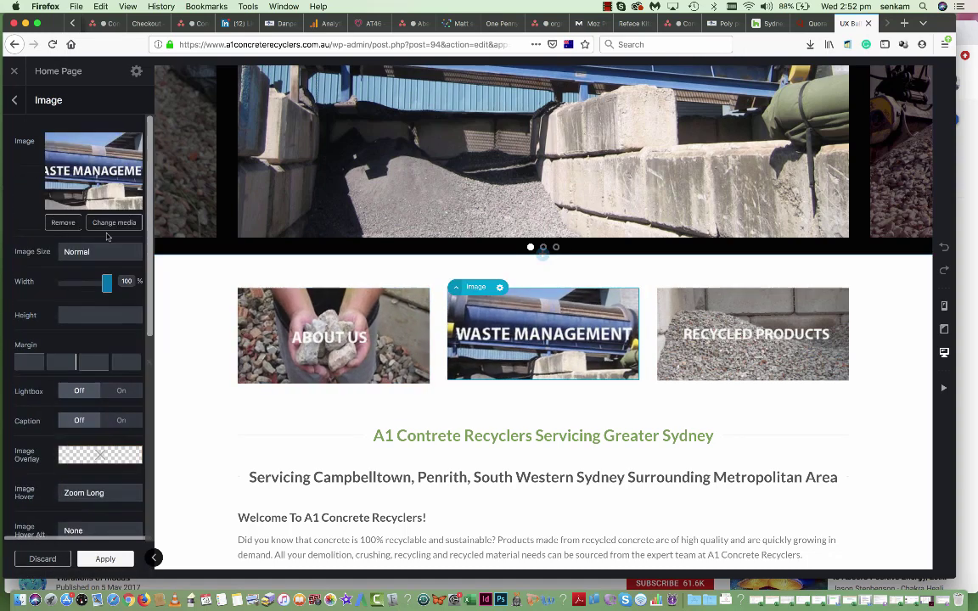
left_click(754, 329)
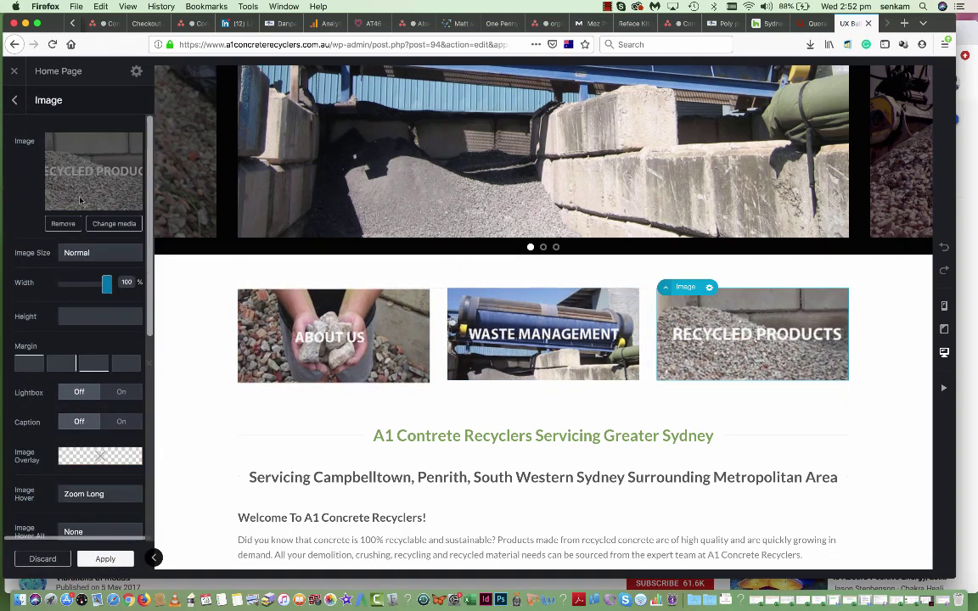
Step: Open the "Welcome To A1 Concrete Recyclers!" text block in the text editor and look through its content
scroll(611, 349, "down", 4)
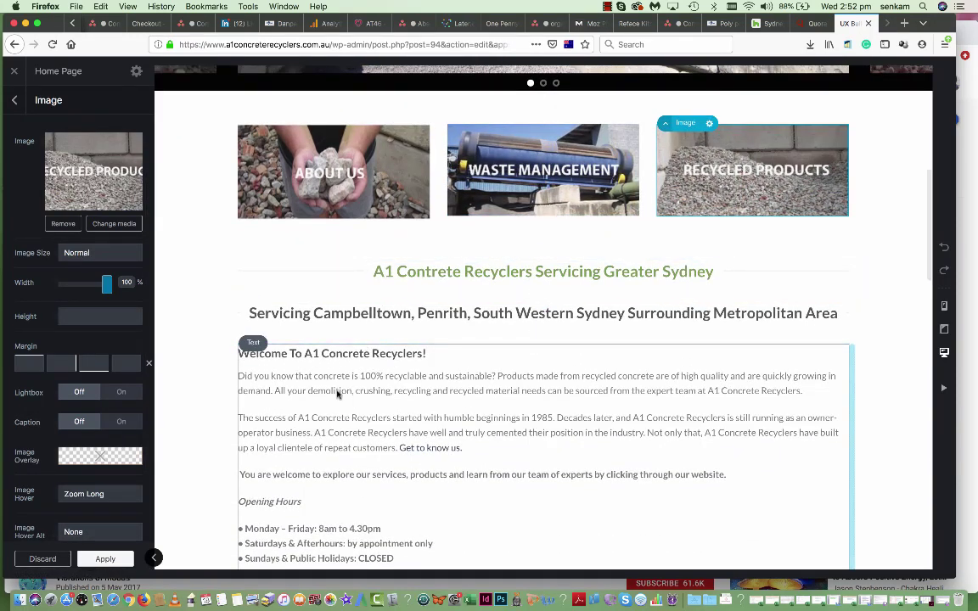
left_click(337, 394)
scroll(337, 394, "down", 1)
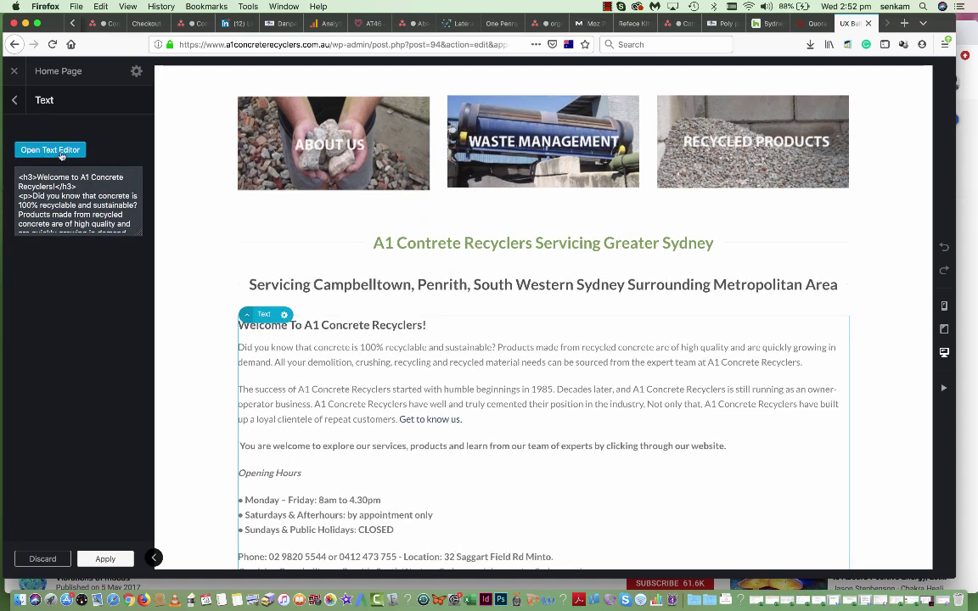
left_click(61, 151)
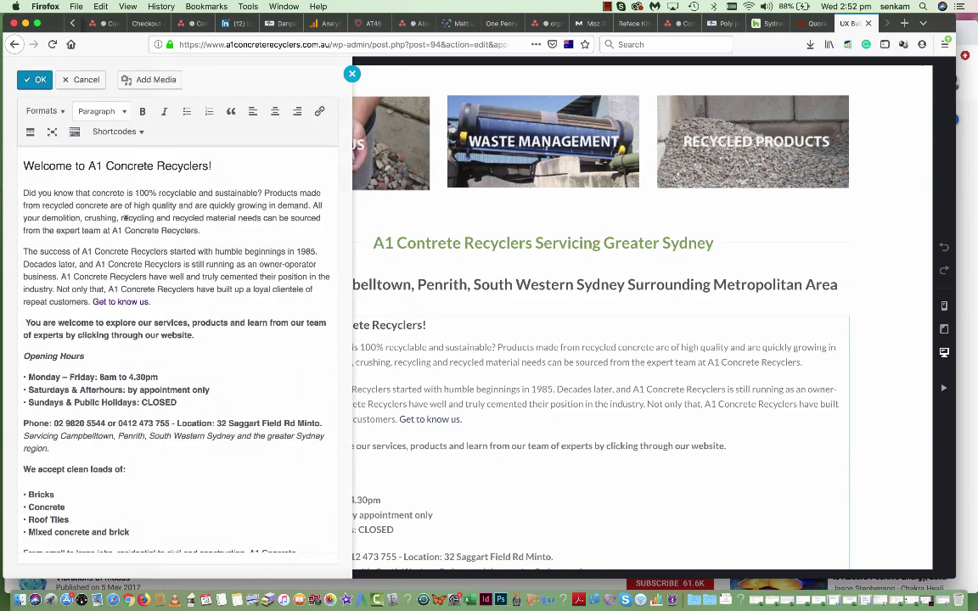
scroll(136, 430, "down", 5)
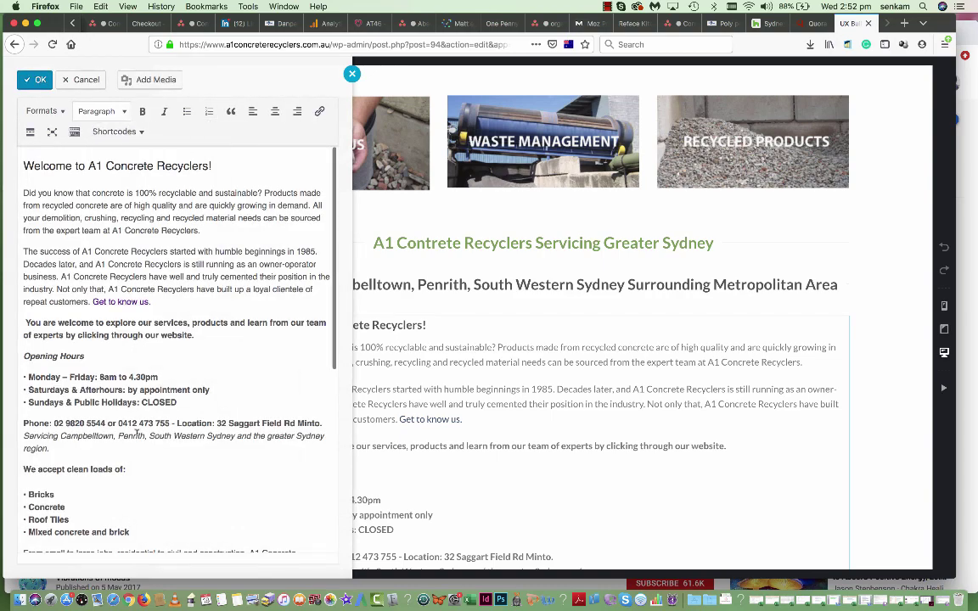
scroll(137, 431, "down", 2)
scroll(137, 431, "up", 7)
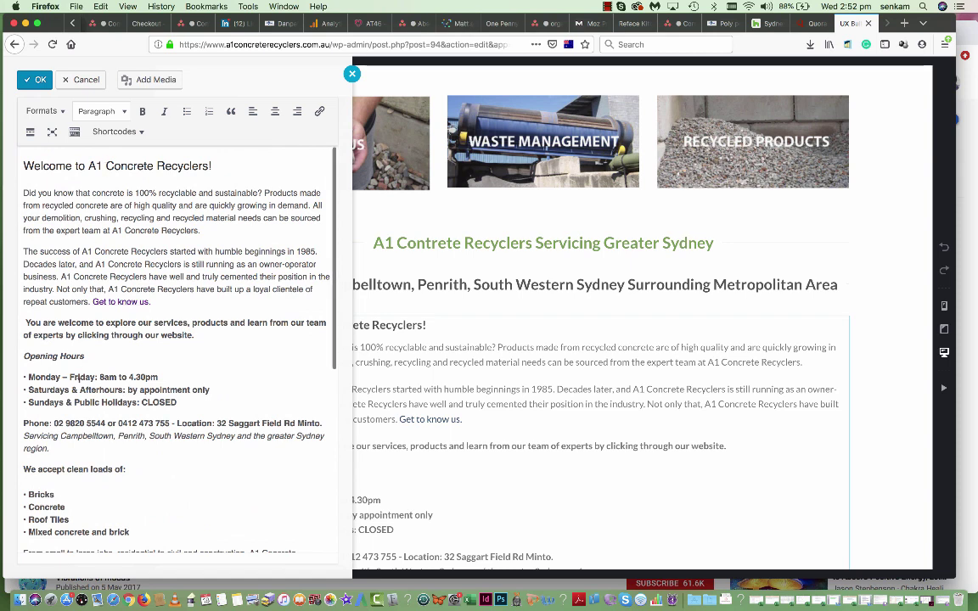
scroll(72, 377, "down", 1)
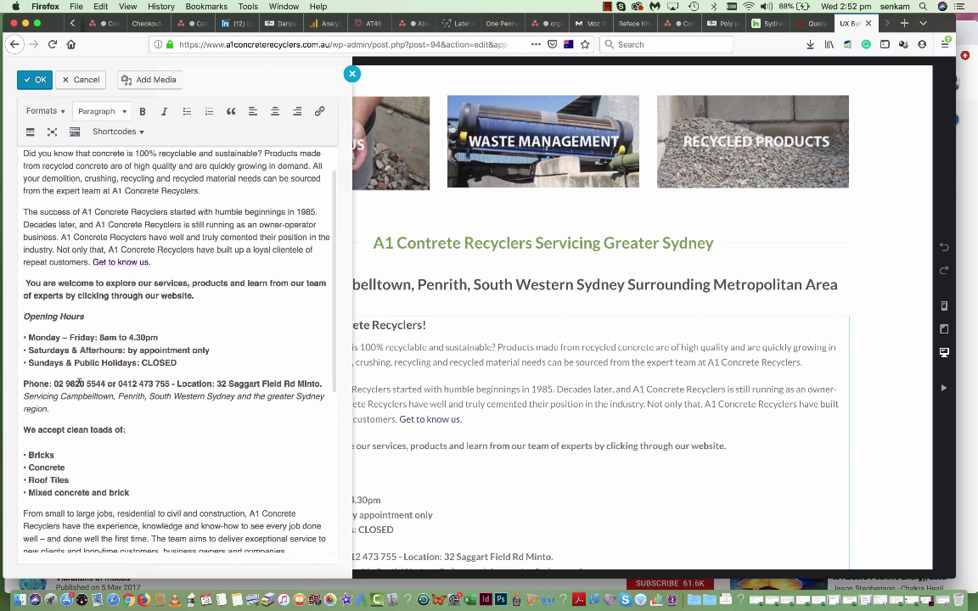
Step: Change the opening hours heading to "Opening Hours each Week", apply the text change and update the home page
left_click(87, 316)
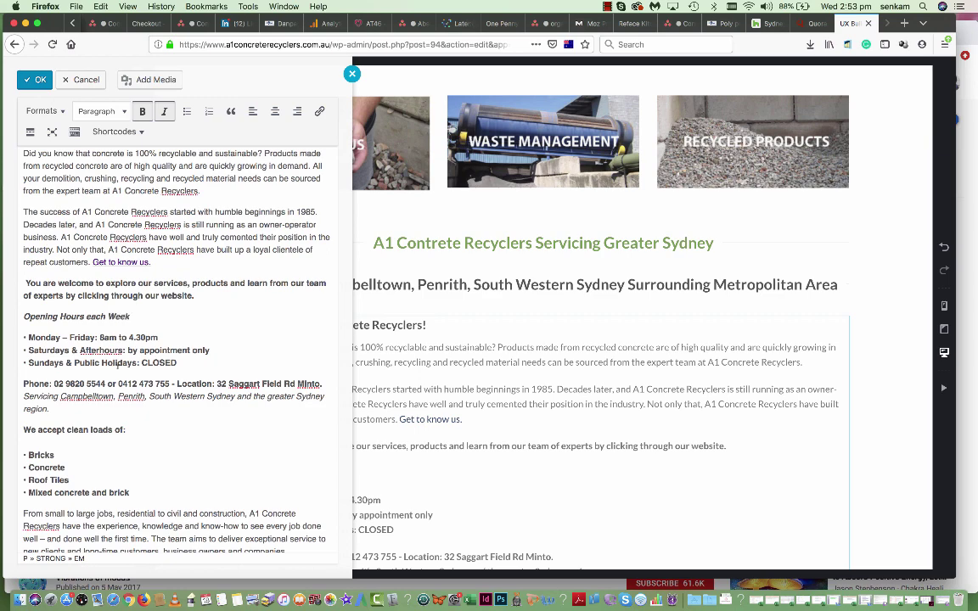
scroll(92, 312, "down", 6)
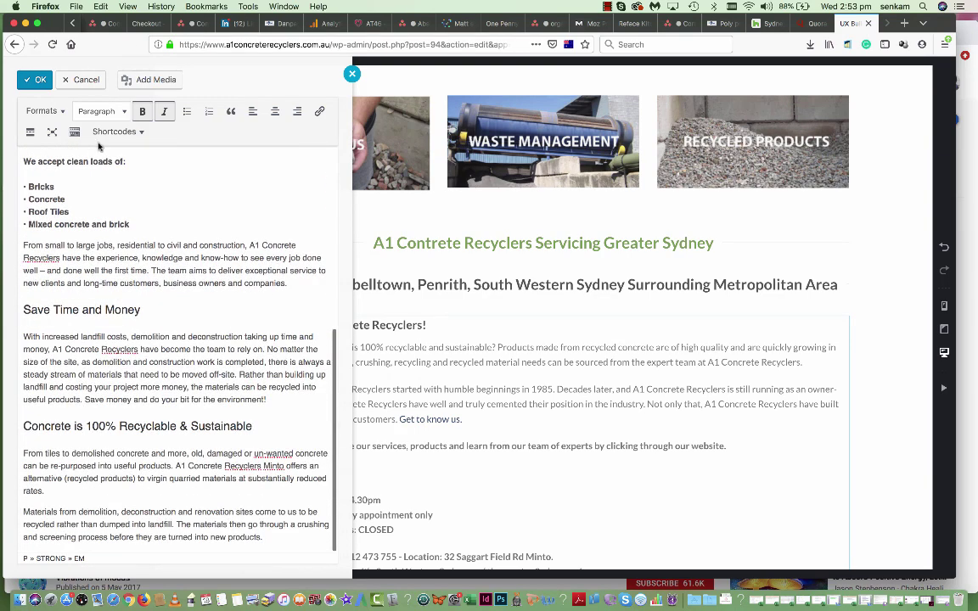
left_click(41, 81)
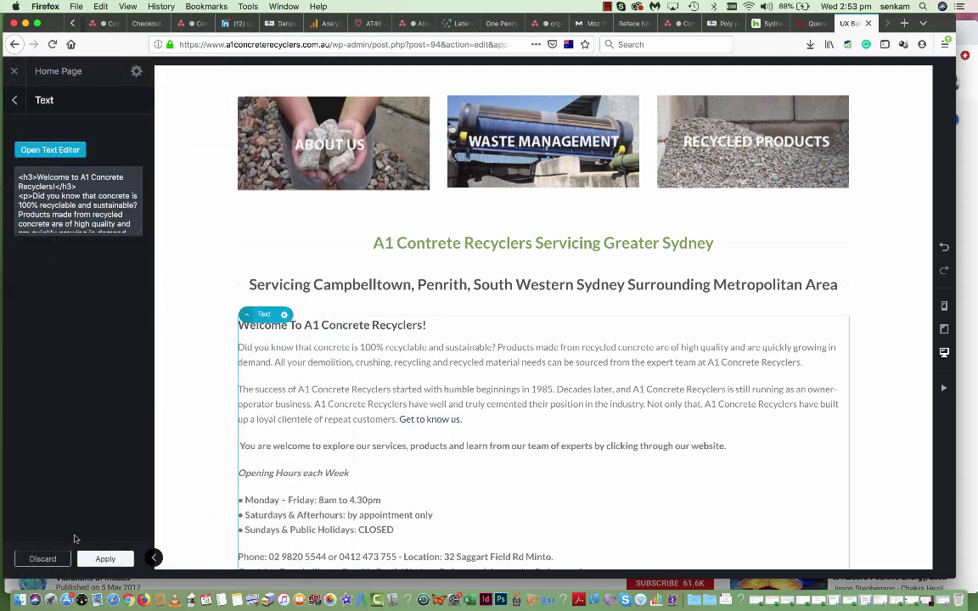
left_click(105, 559)
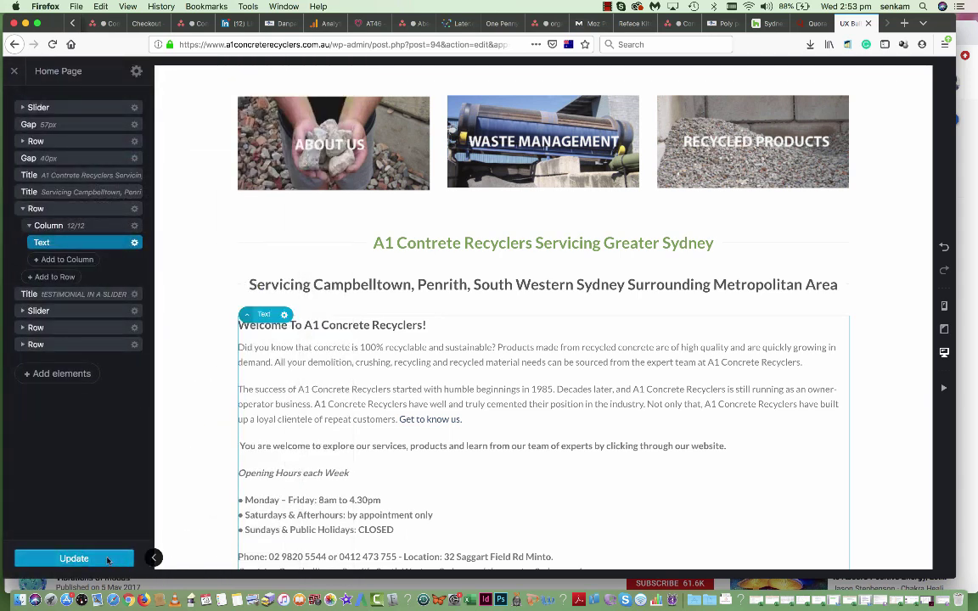
left_click(108, 560)
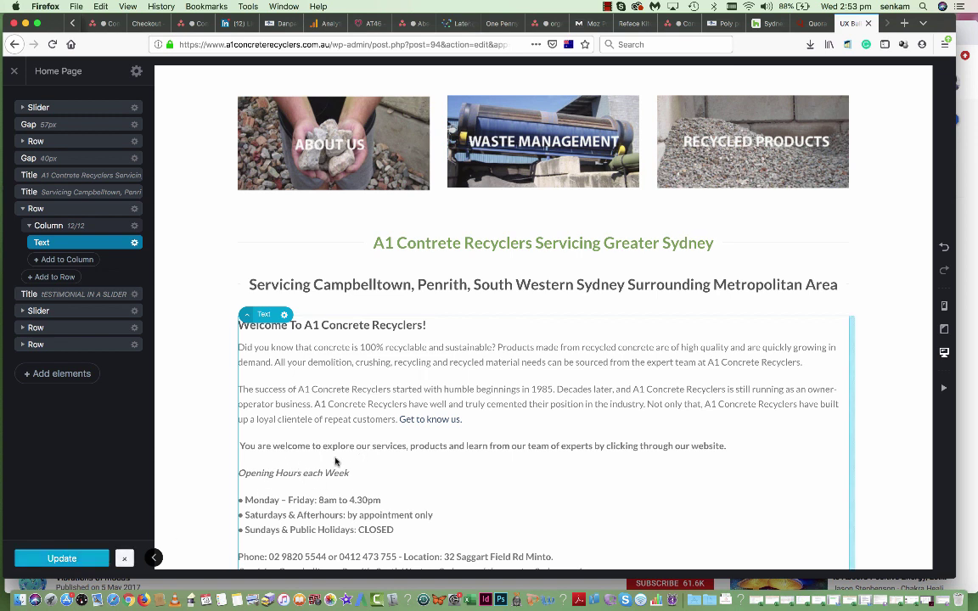
left_click_drag(331, 44, 180, 44)
key("super+c")
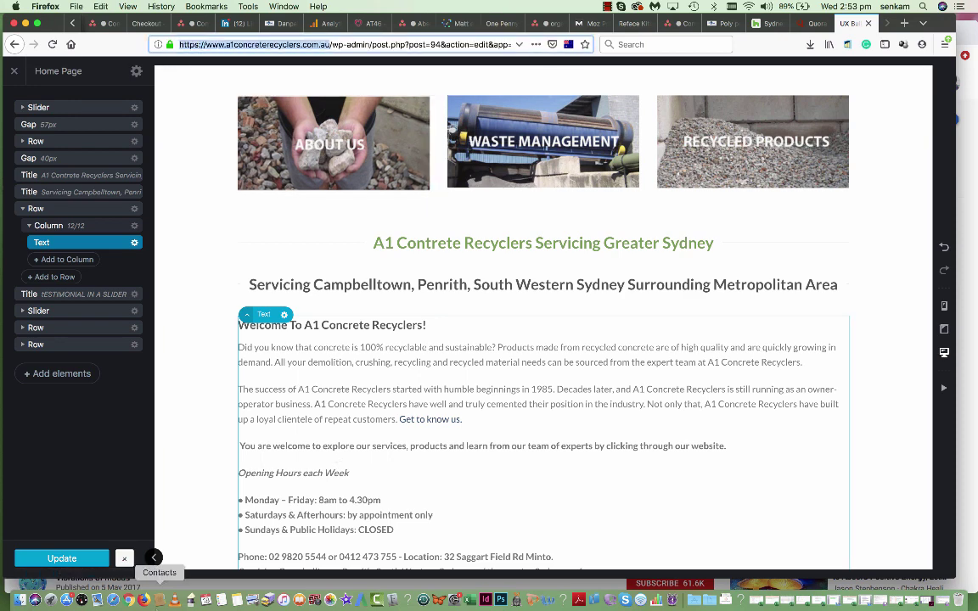
left_click(129, 600)
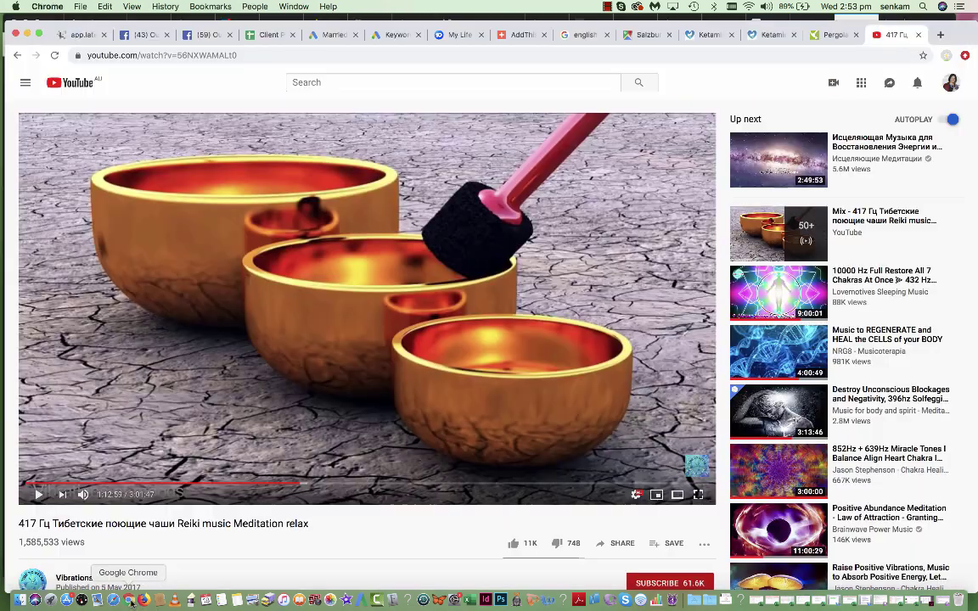
left_click(940, 34)
key("super+v")
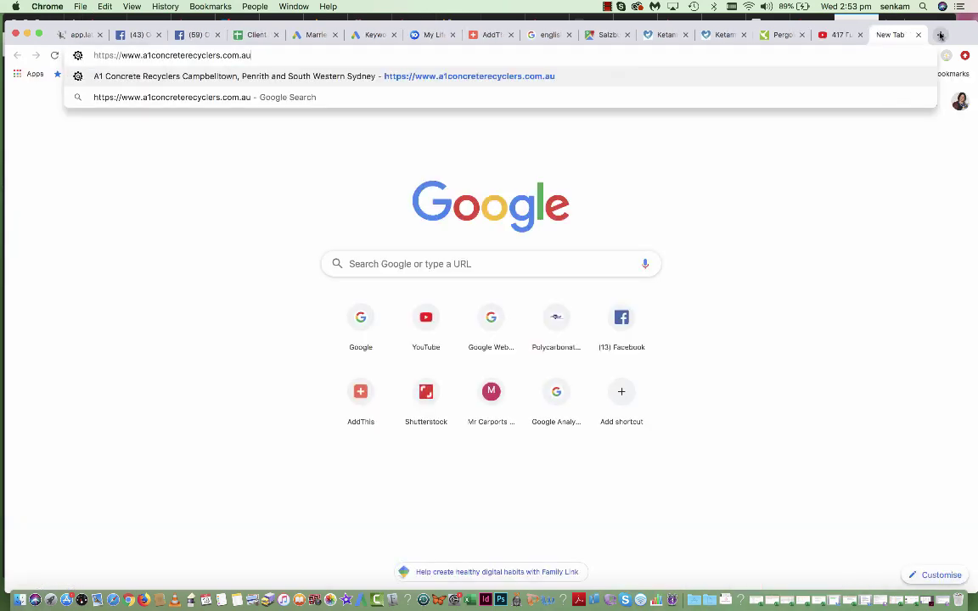
key("Return")
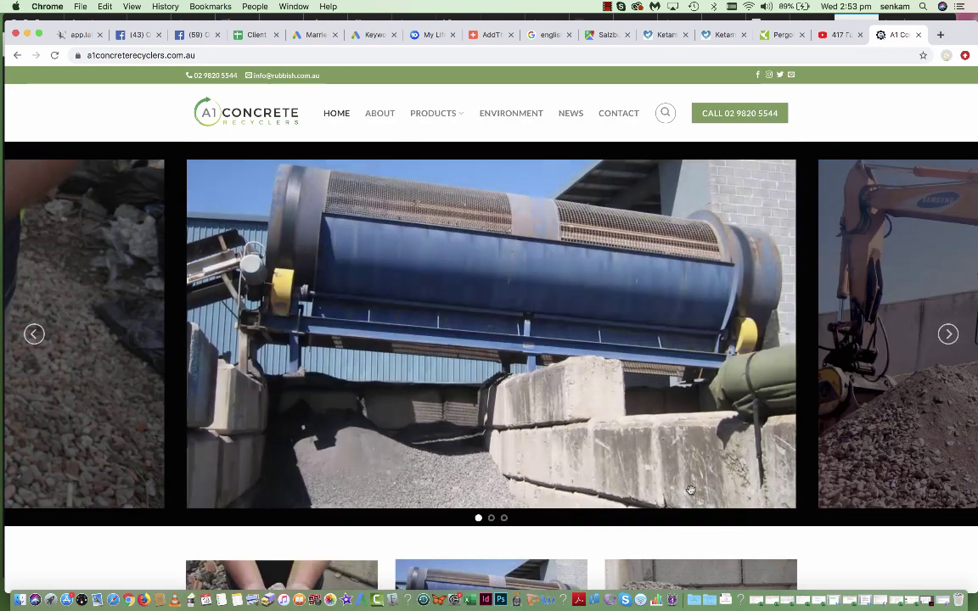
Step: Check the live home page for the edited opening hours heading and look over the surrounding content
scroll(691, 490, "down", 10)
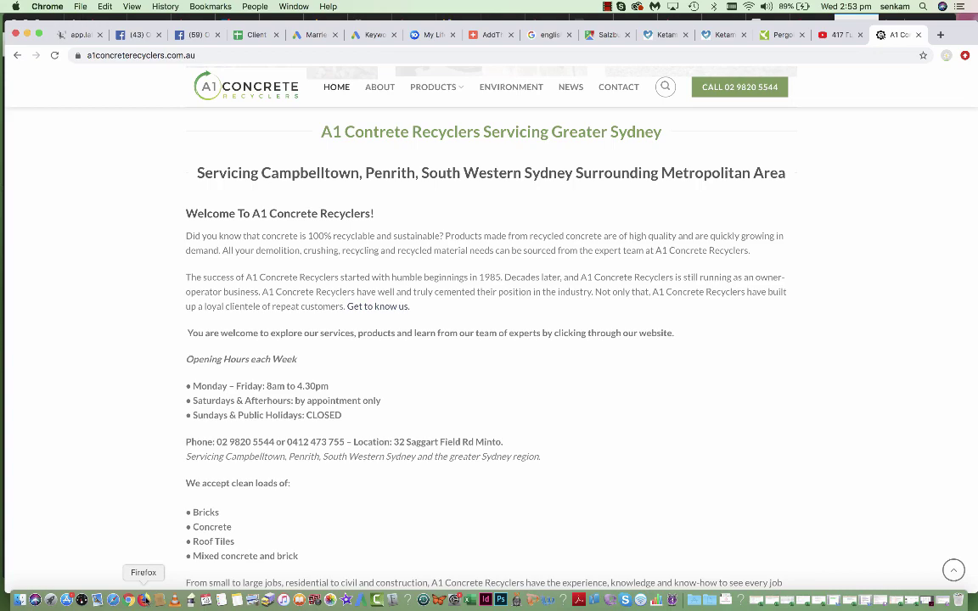
scroll(306, 395, "up", 3)
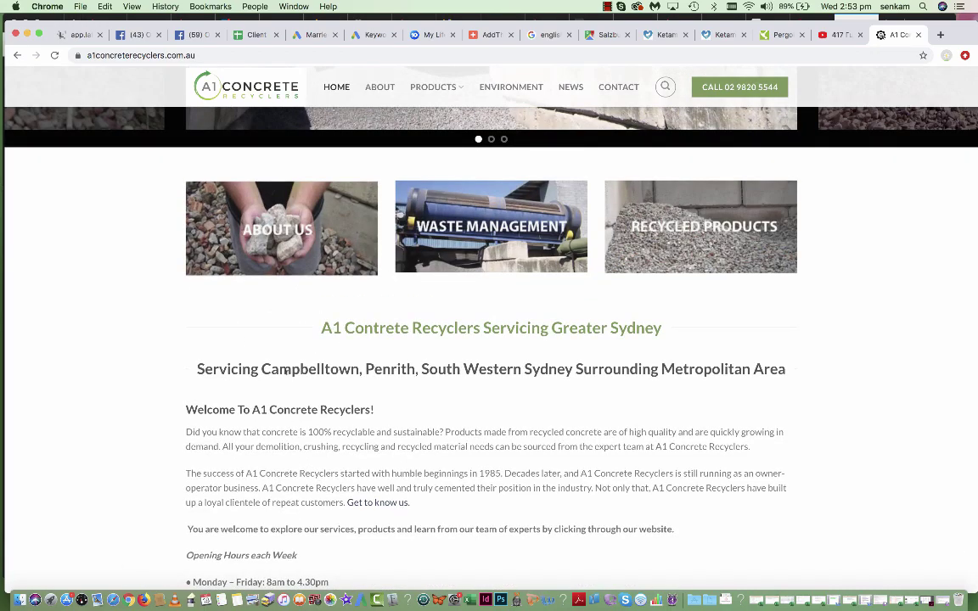
scroll(286, 372, "up", 2)
scroll(287, 371, "down", 5)
scroll(286, 372, "down", 2)
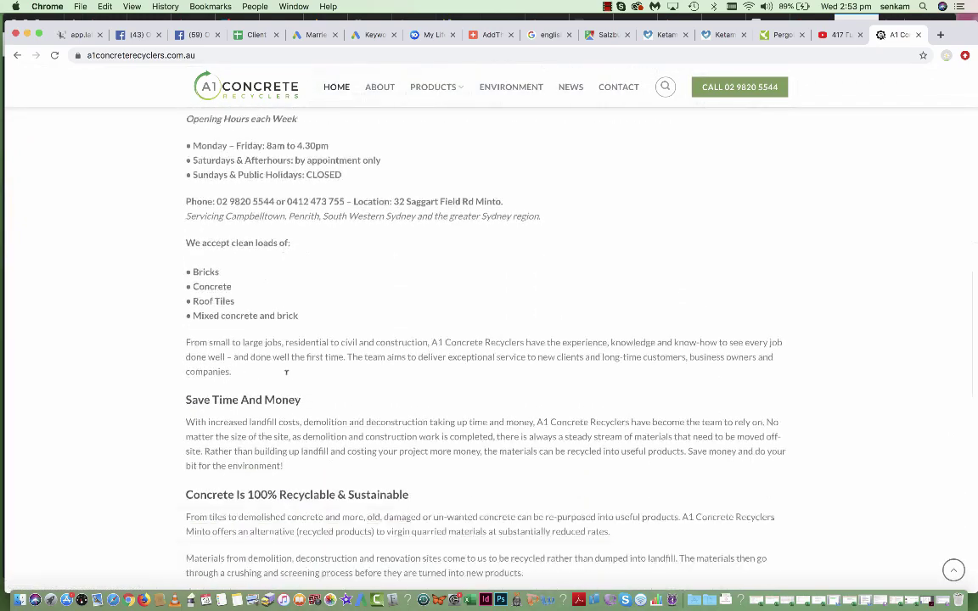
Step: Find the testimonial slider on the live page, then return to the builder in Firefox and open the first testimonial's text in the text editor
scroll(286, 371, "down", 5)
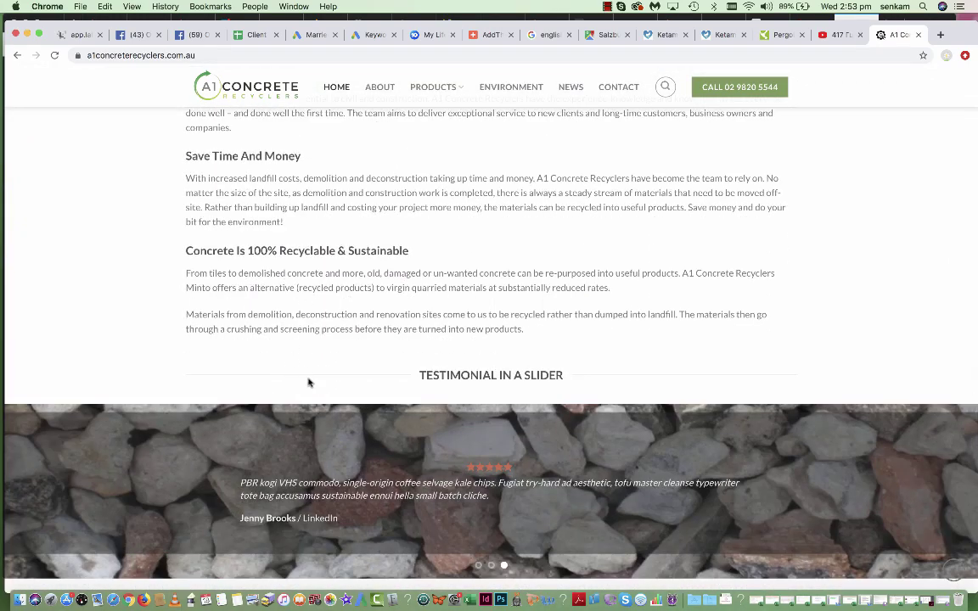
scroll(393, 385, "down", 1)
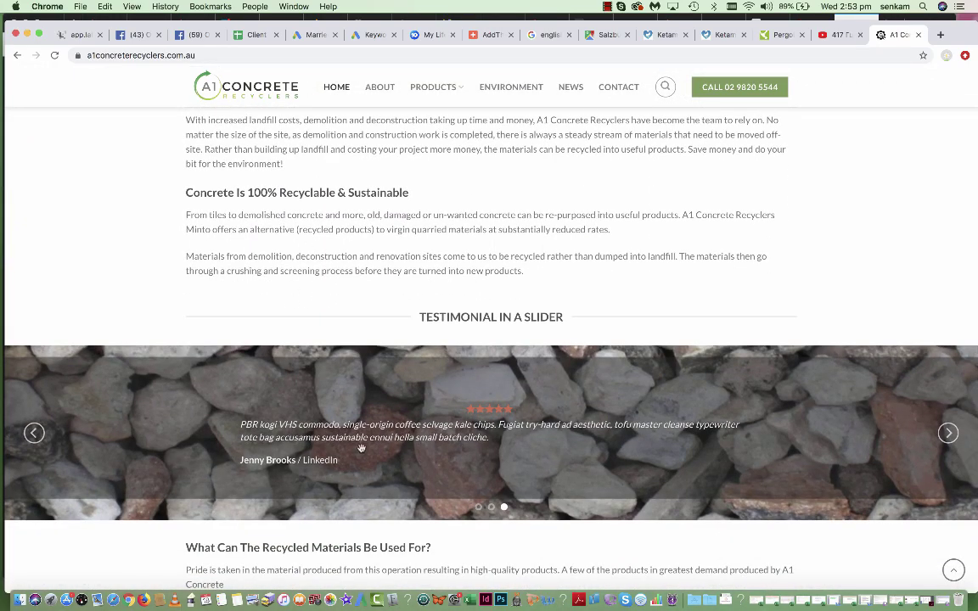
left_click(143, 600)
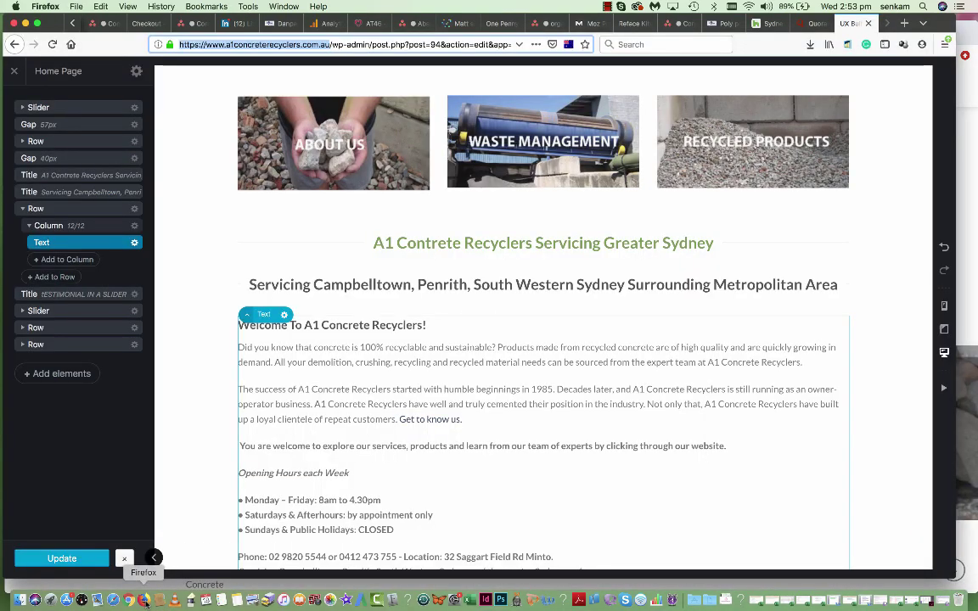
scroll(360, 404, "down", 10)
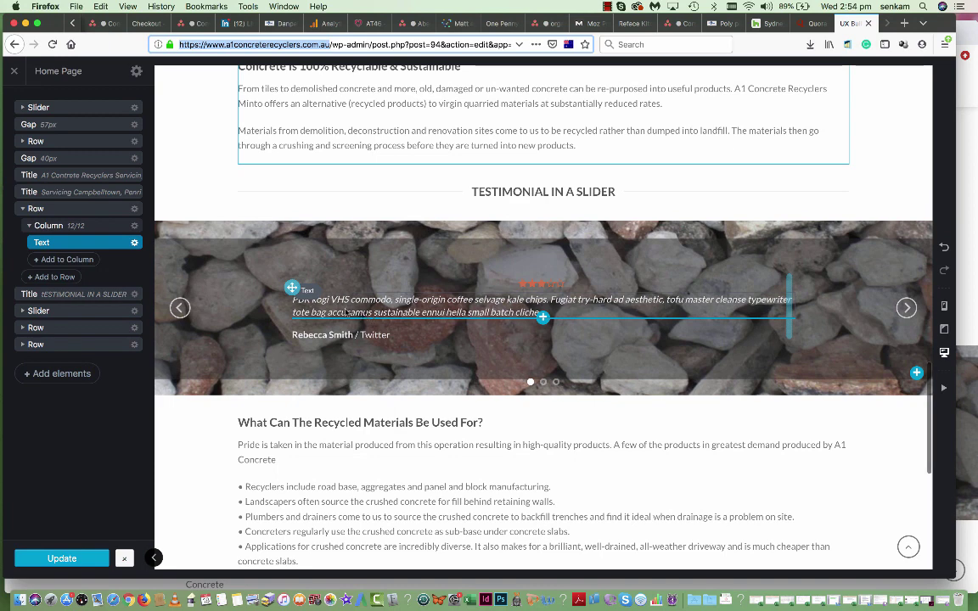
left_click(346, 312)
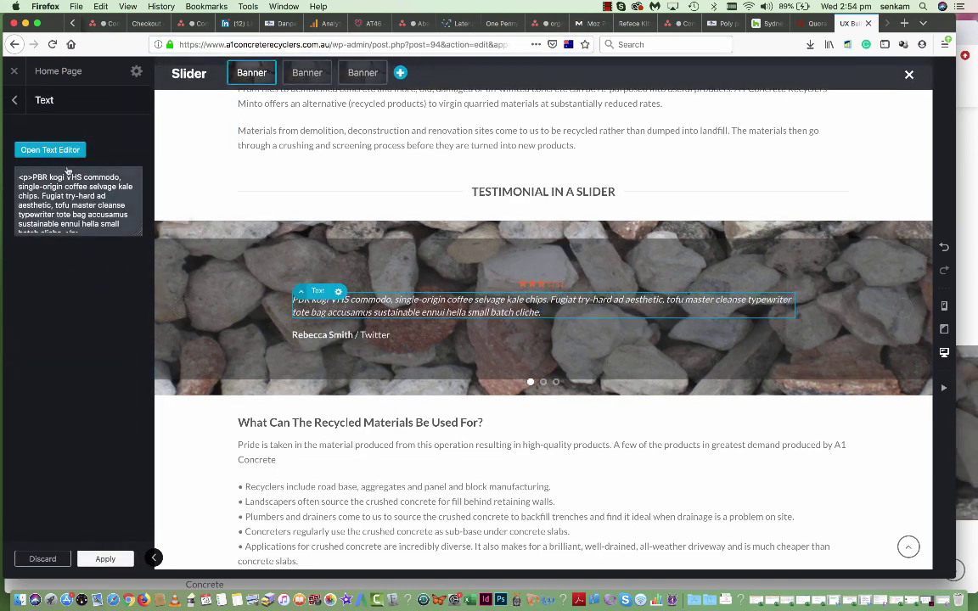
left_click(37, 148)
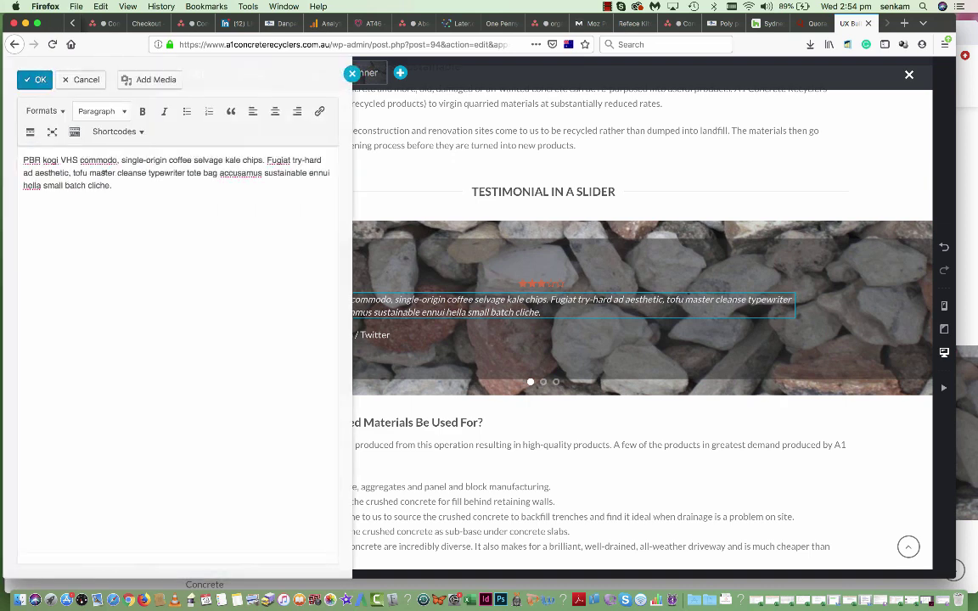
Step: Replace the placeholder testimonial with "Thank you for being helpful and provide the different types of concrete aggregate we need for our road"
left_click_drag(115, 186, 2, 155)
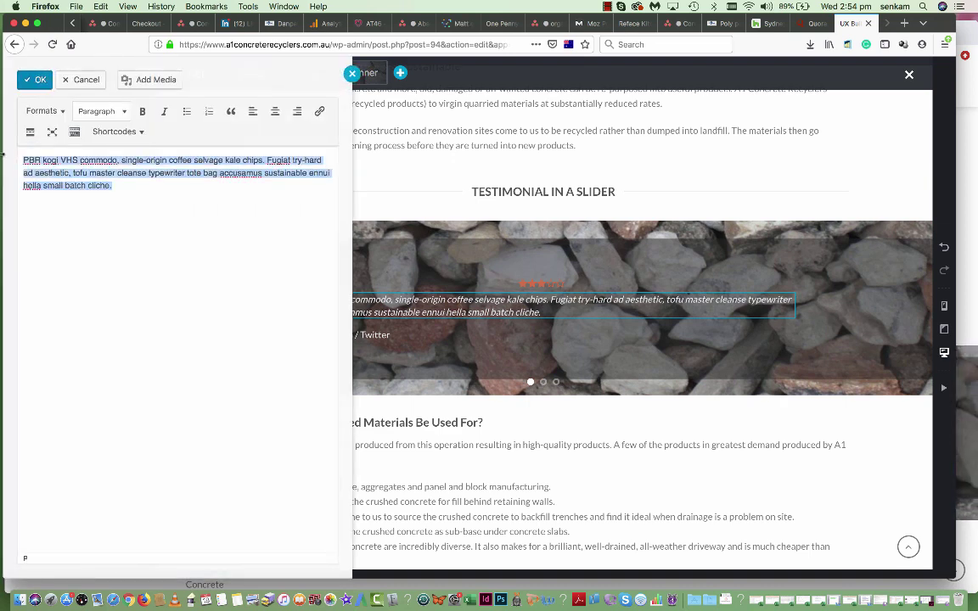
type("Th")
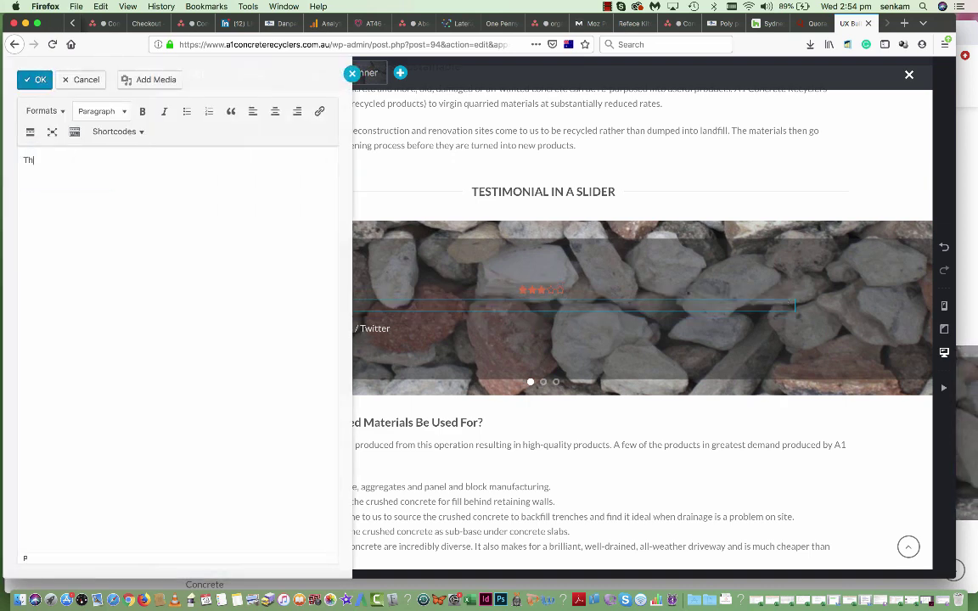
type("ank you for being helpful and prov")
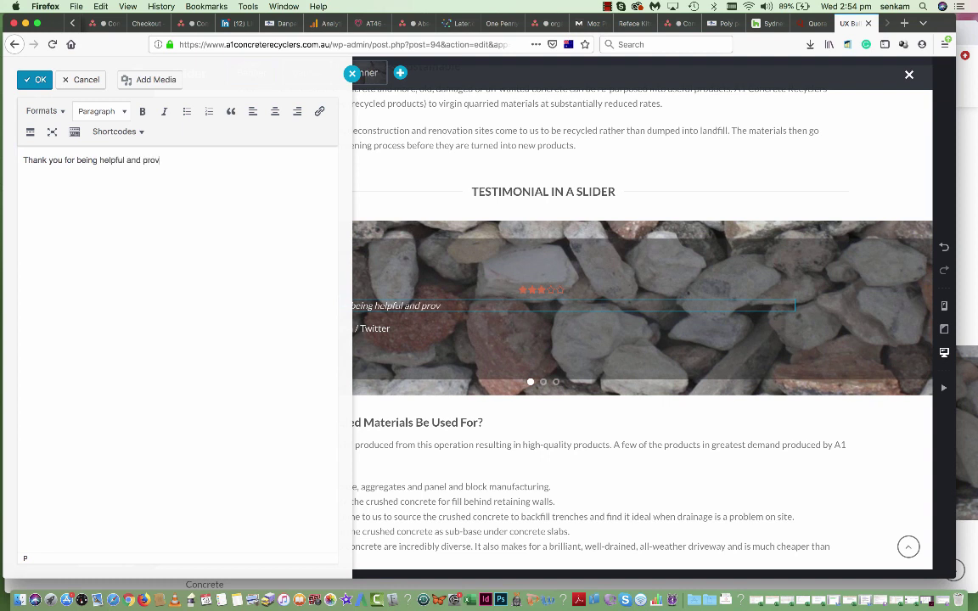
type("e the")
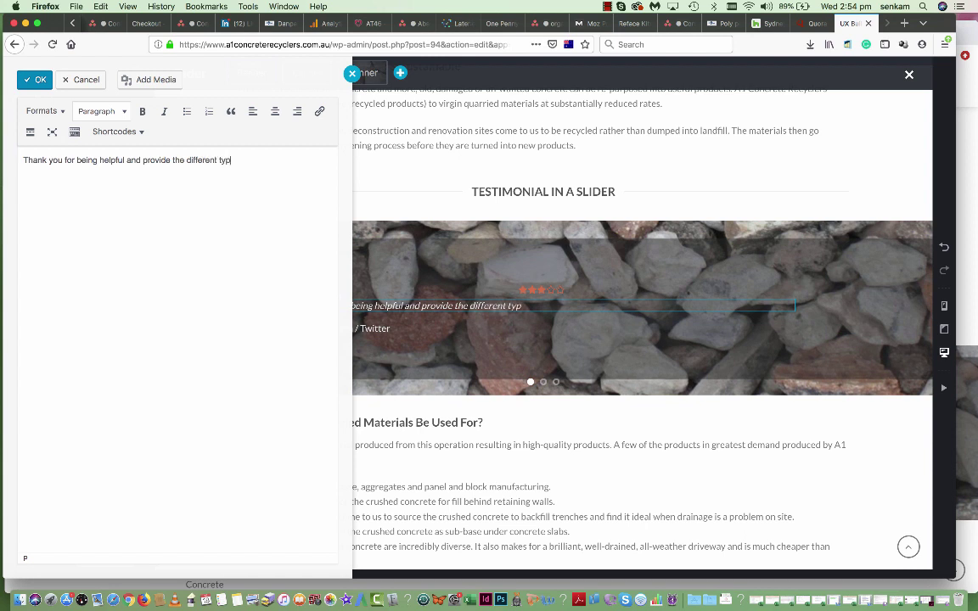
type("different types of concrete aggregat")
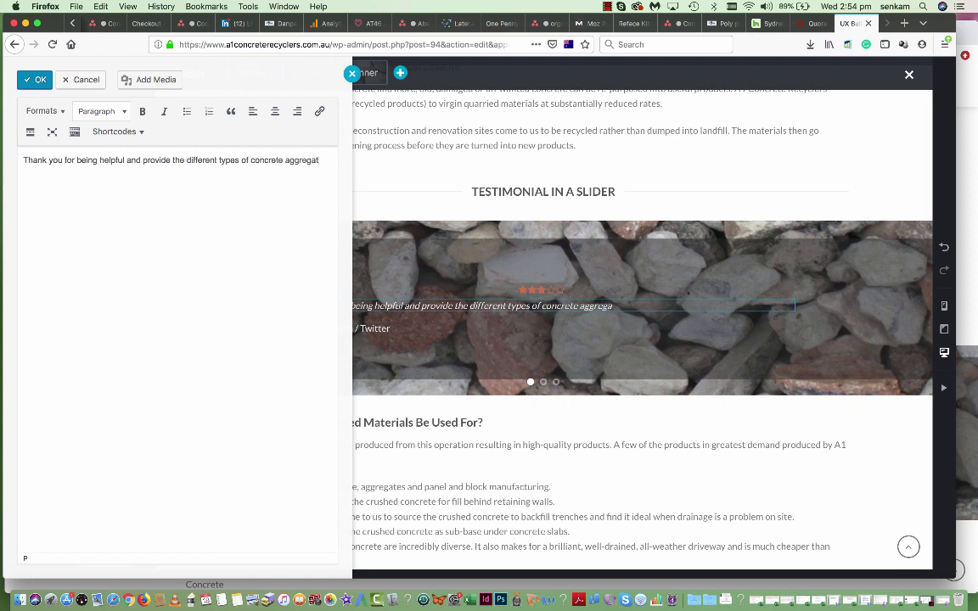
type("we need for our road fil")
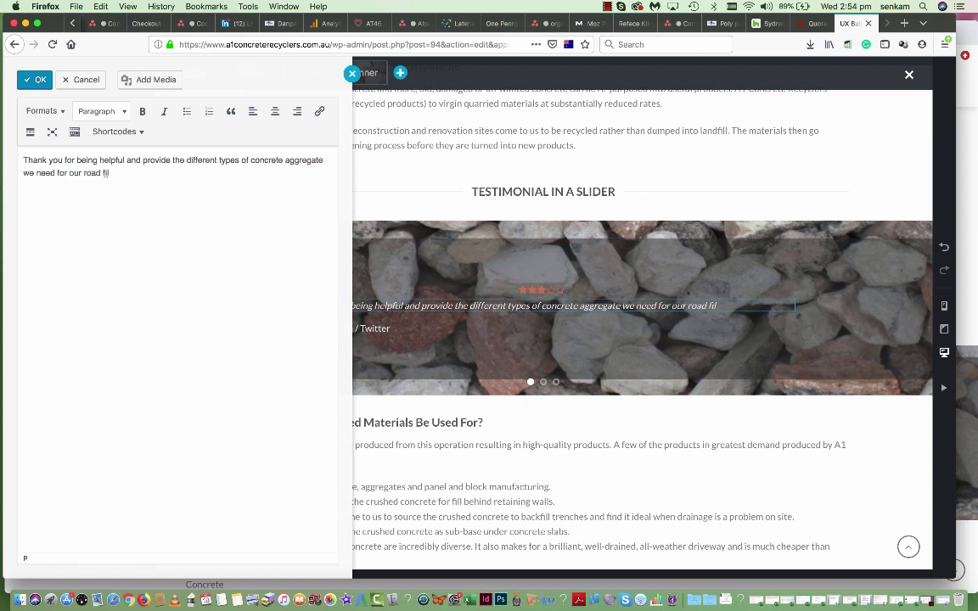
key("BackSpace")
key("BackSpace")
Step: Finish the testimonial with "fill projects. Highly recommended supplier to use.", apply the text change and update the home page
type("l projects. Highly reco")
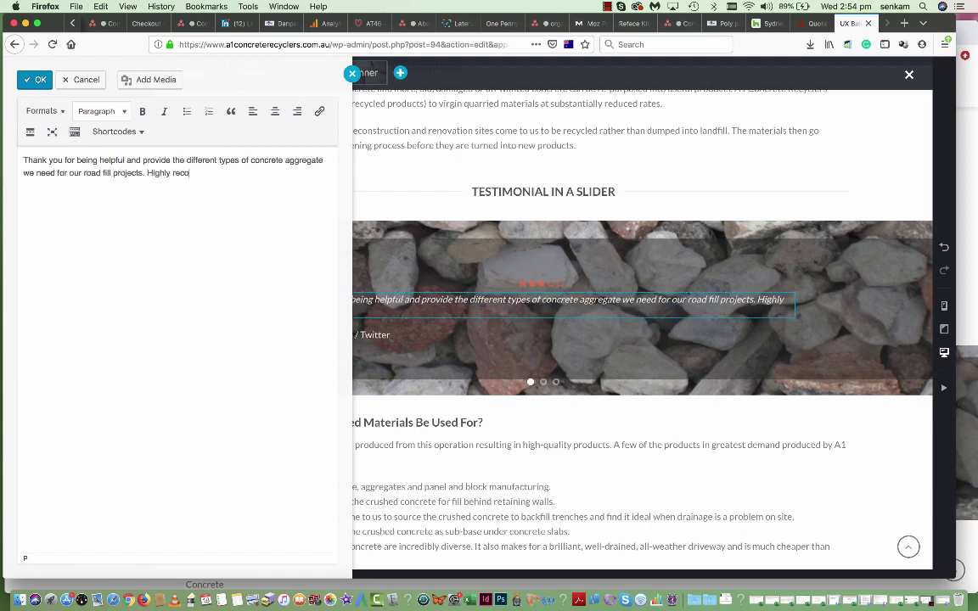
type("mmended supplier to use.")
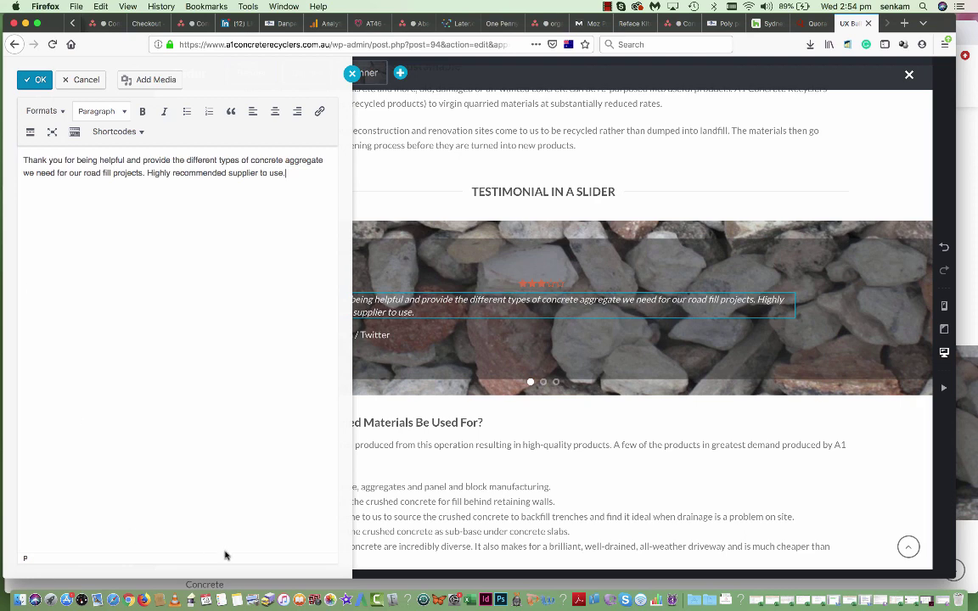
left_click(39, 79)
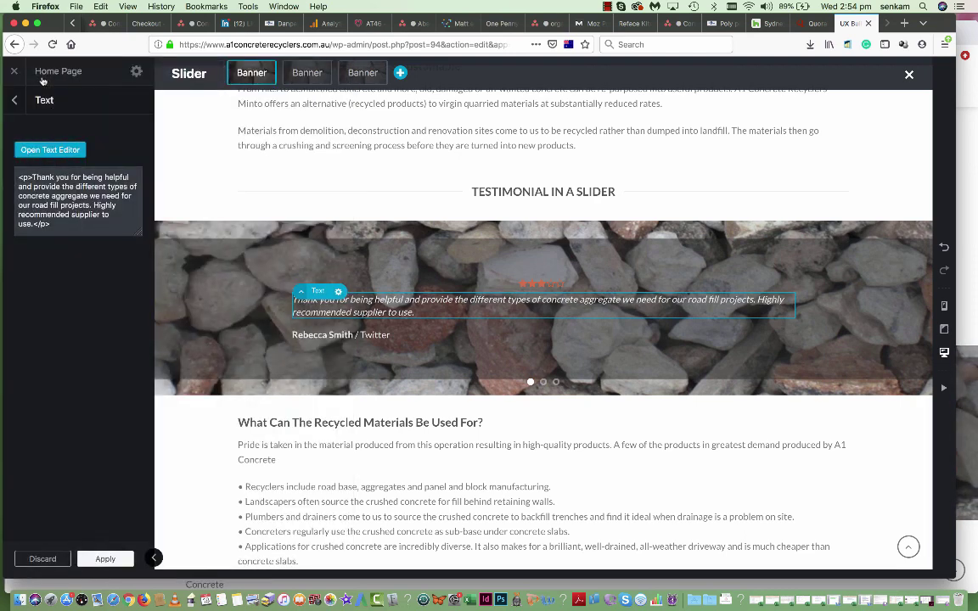
left_click(106, 559)
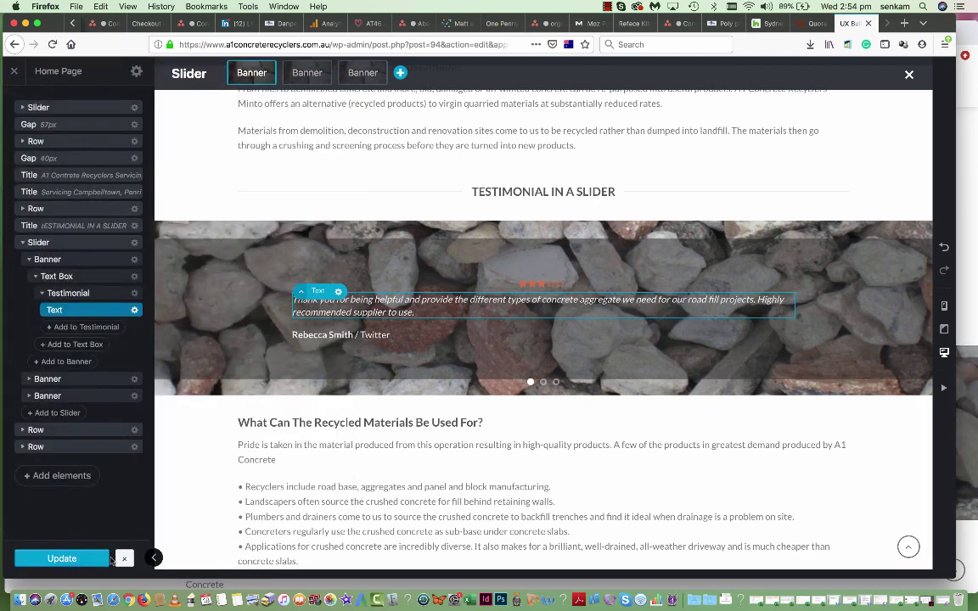
left_click(74, 558)
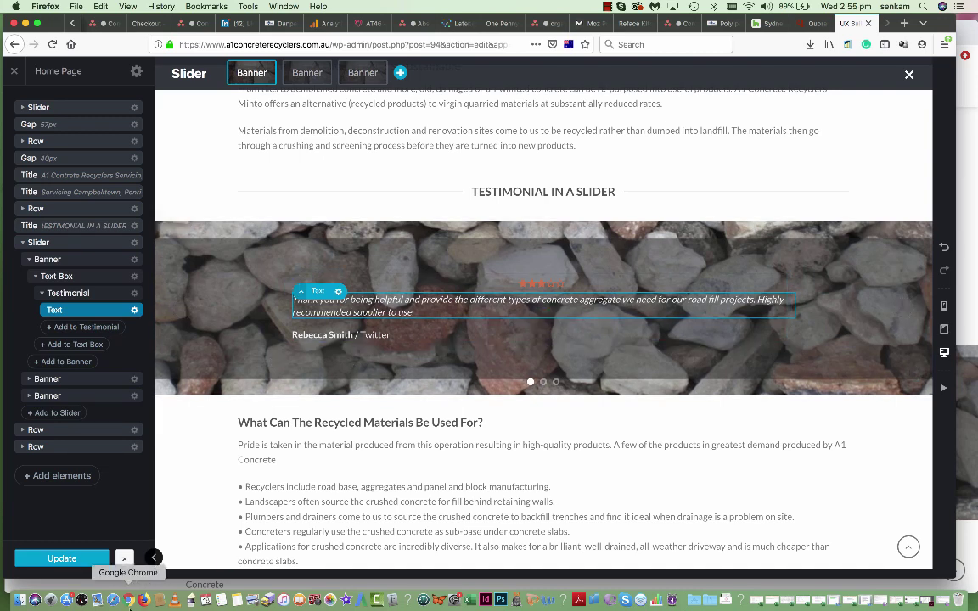
Step: Reload the live home page in Chrome, check the first testimonial in the slider and return to the builder in Firefox
left_click(128, 600)
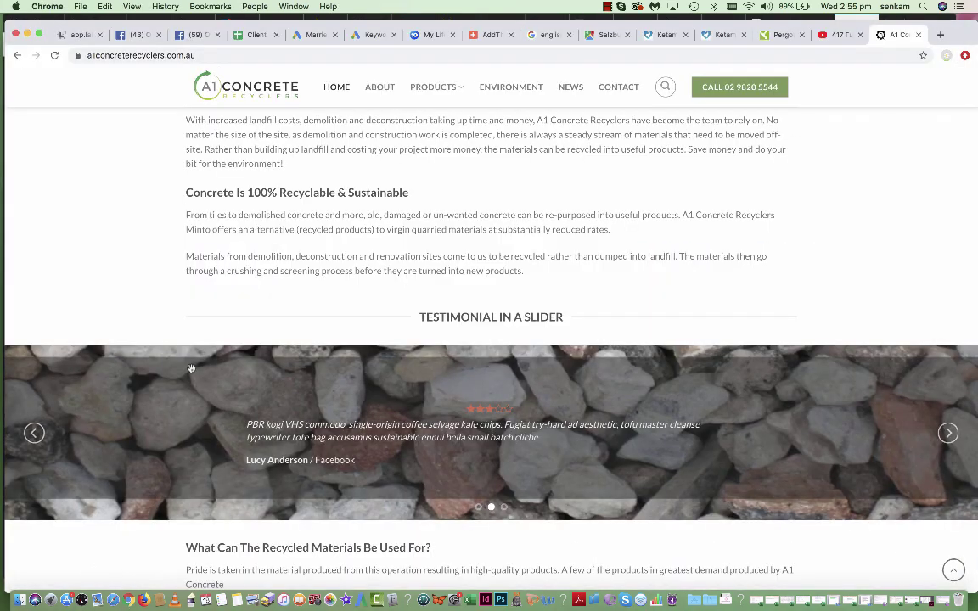
left_click(55, 55)
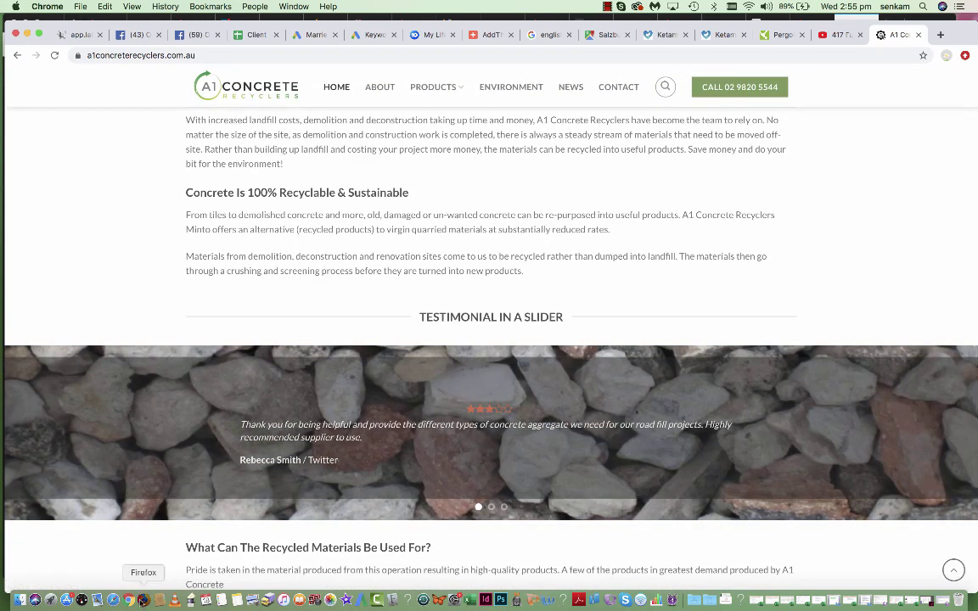
left_click(144, 600)
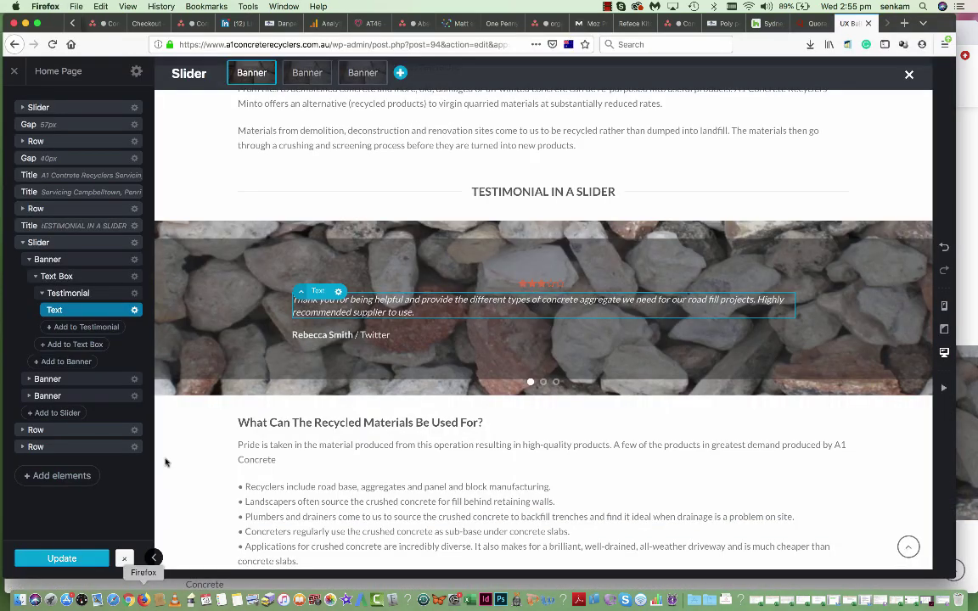
Step: Look at the first testimonial's settings and text, select the main slider at the head of the page and return to the testimonial slider
left_click(365, 337)
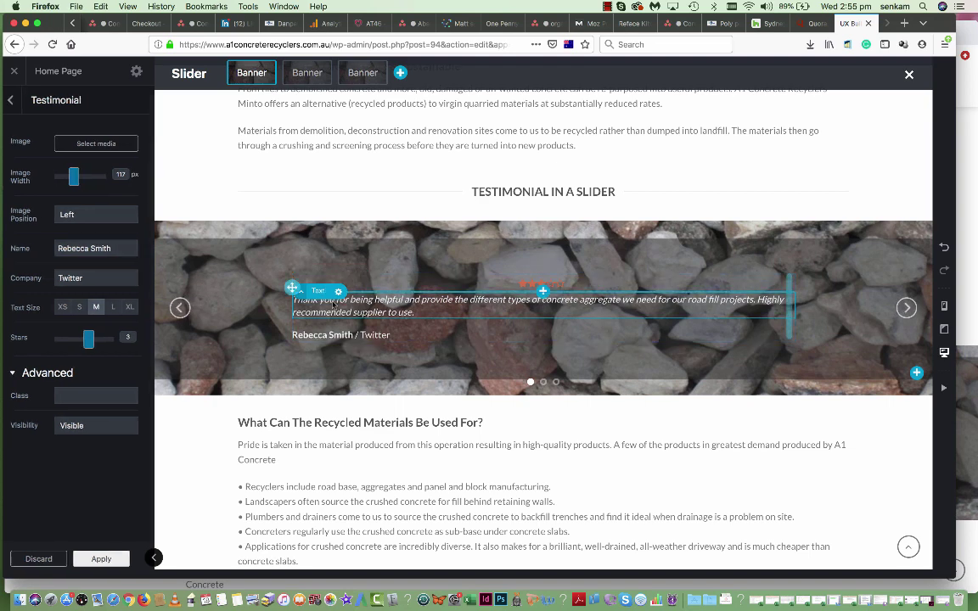
left_click(333, 308)
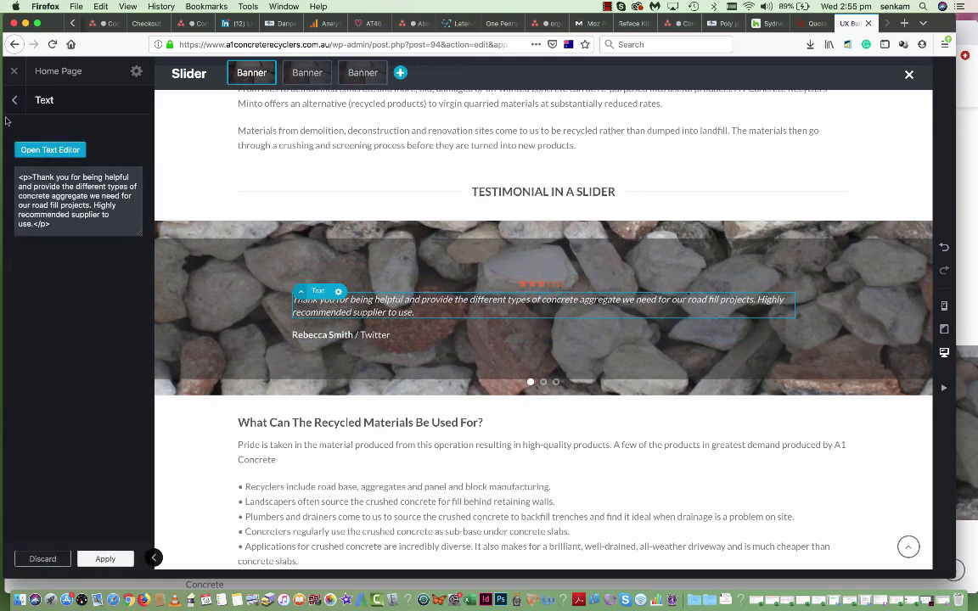
left_click(177, 220)
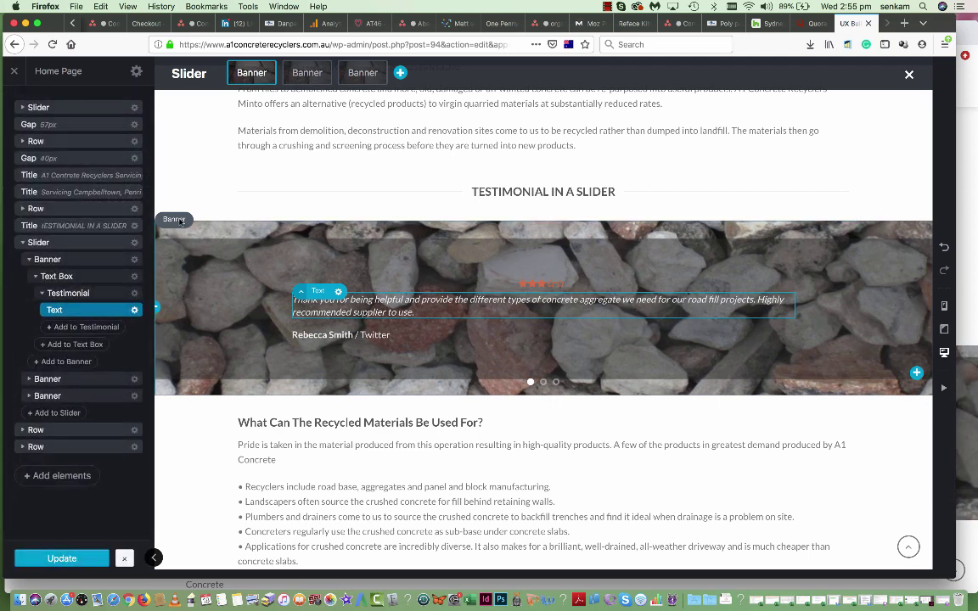
left_click(130, 108)
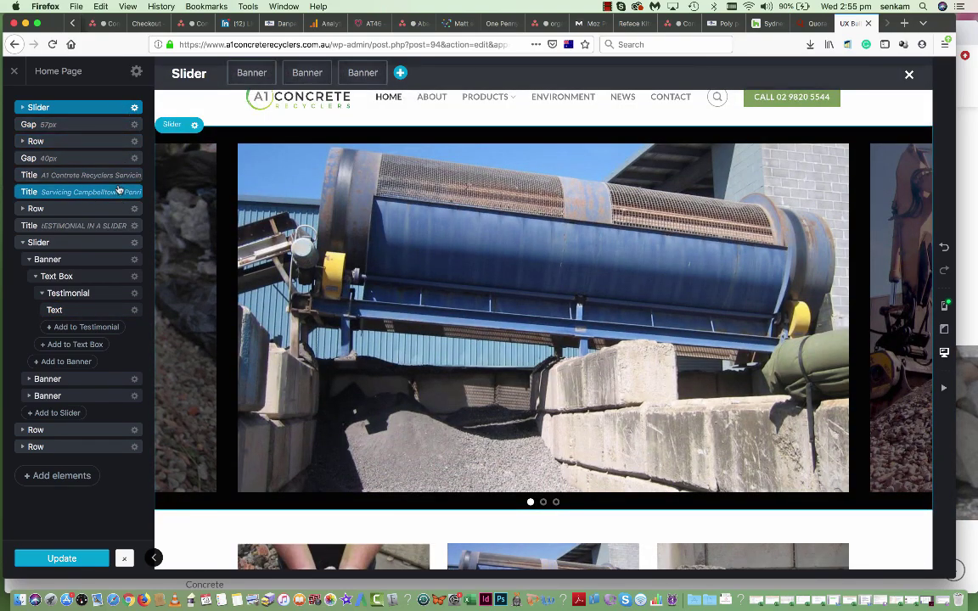
scroll(306, 337, "down", 15)
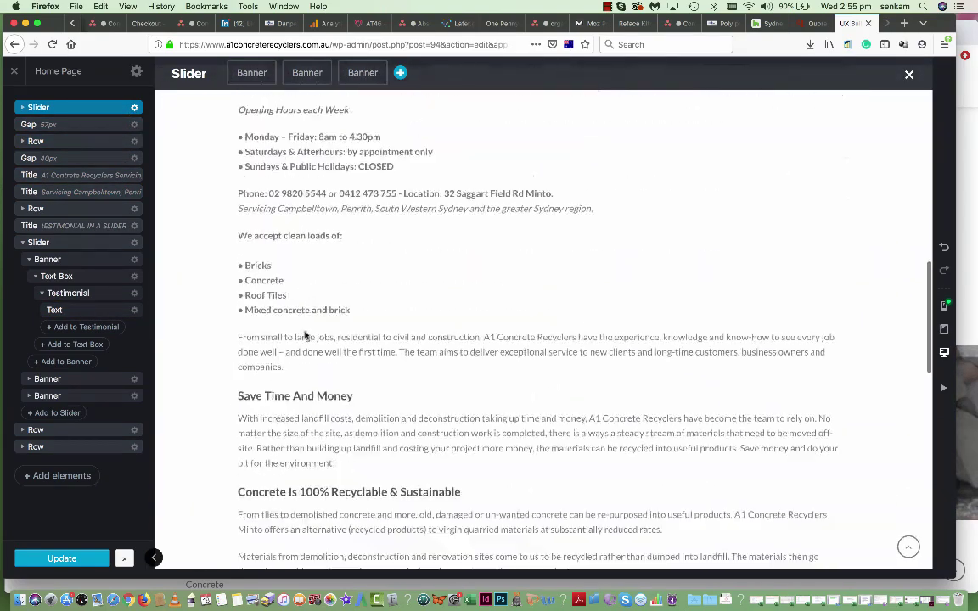
scroll(306, 337, "down", 5)
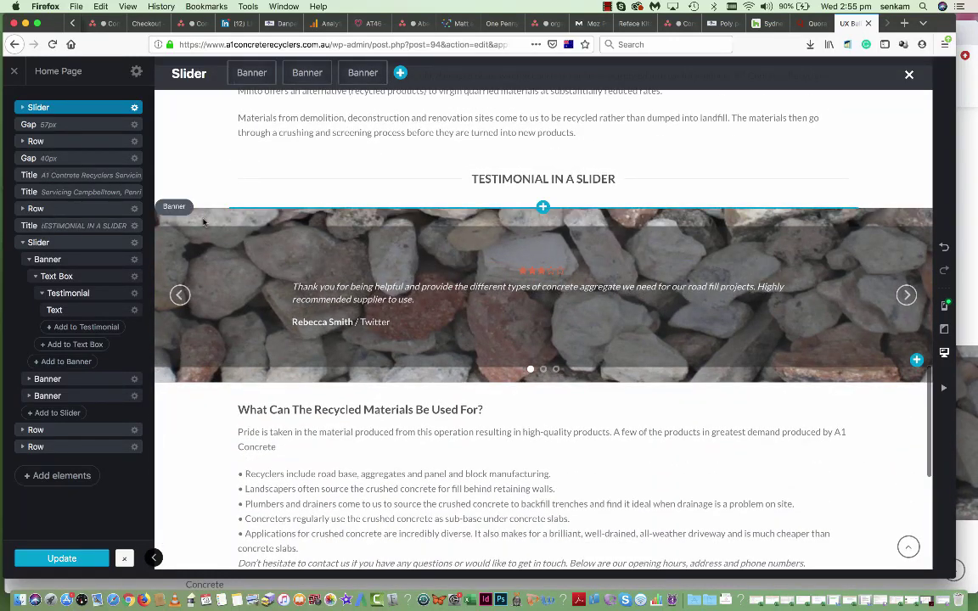
Step: Open the first testimonial banner's options and examine its layout, slide, background, border and link settings
left_click(174, 208)
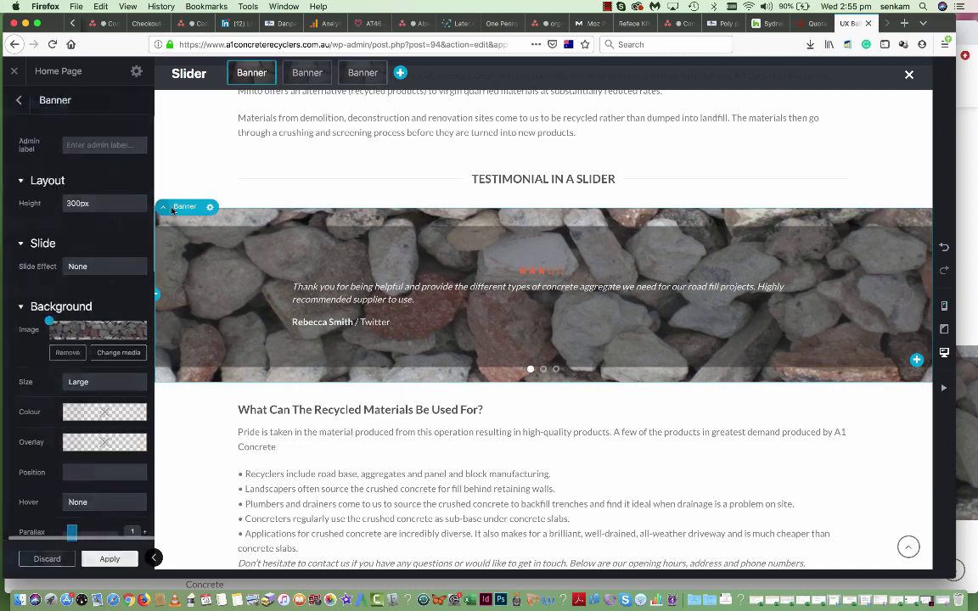
left_click(210, 207)
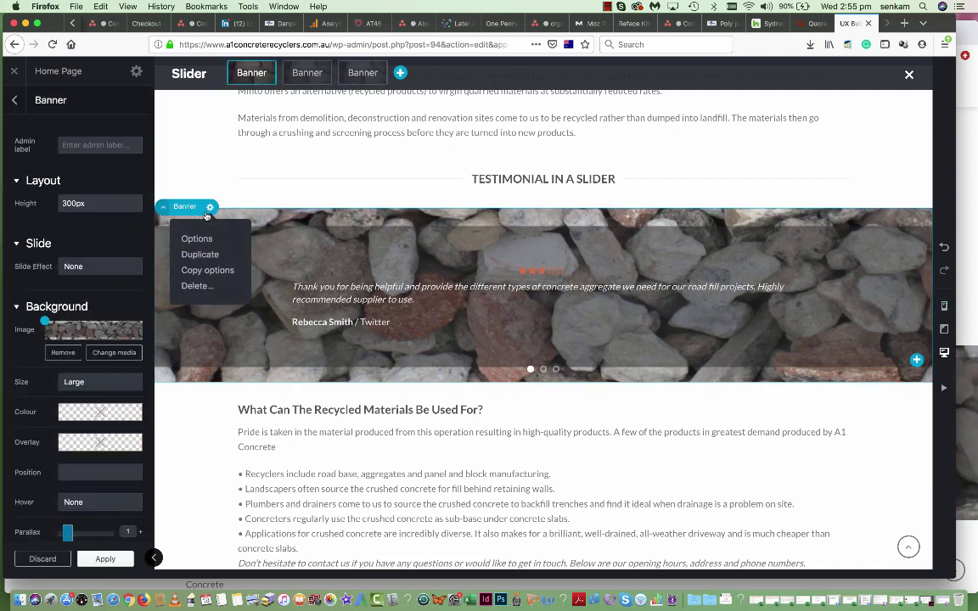
left_click(198, 241)
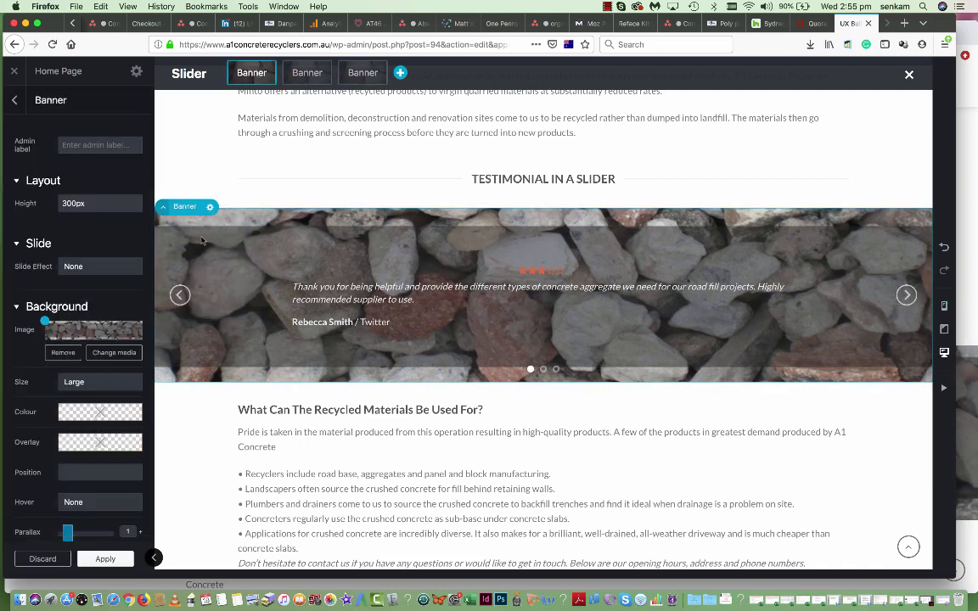
left_click(211, 208)
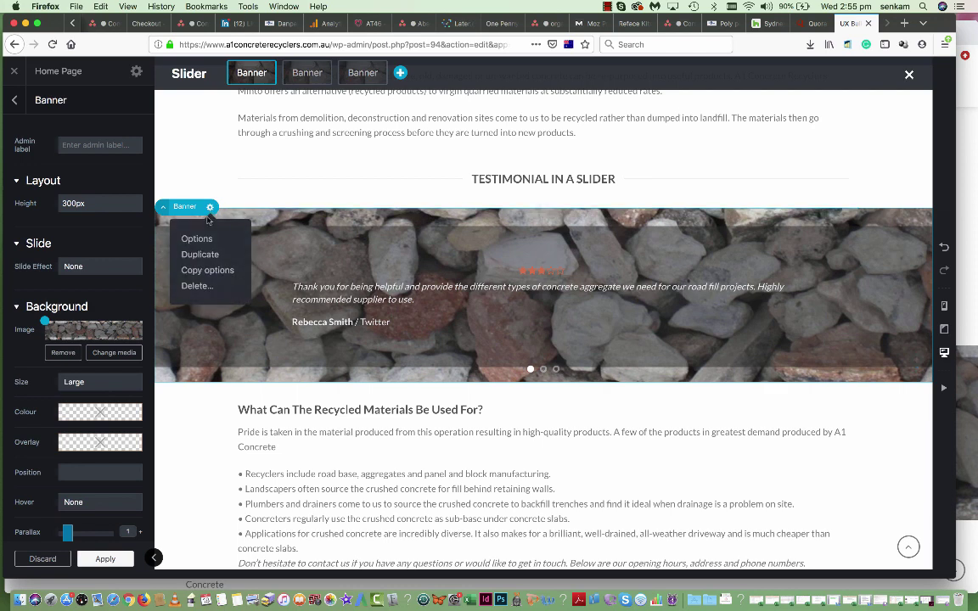
left_click(196, 240)
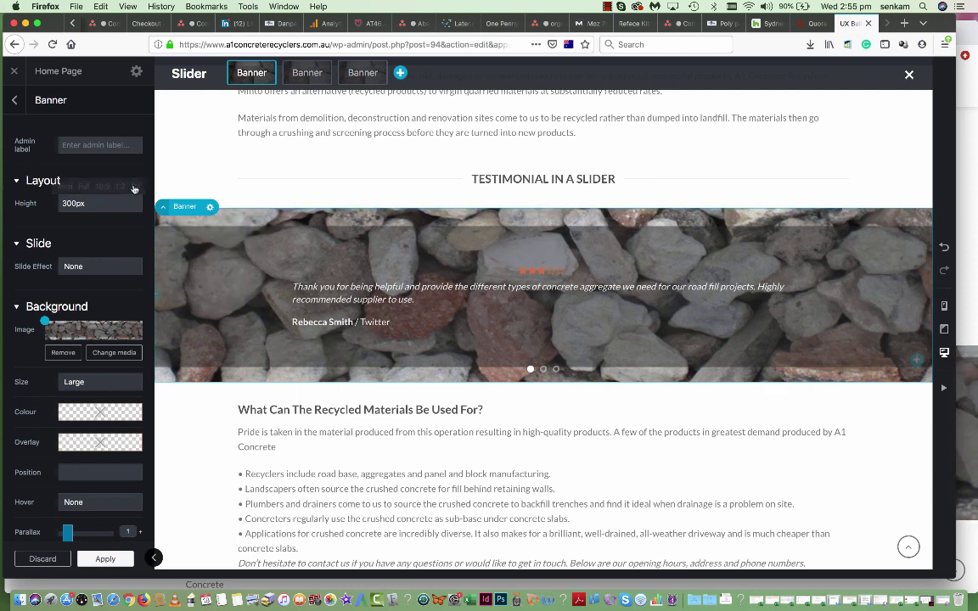
scroll(96, 197, "down", 2)
scroll(96, 197, "down", 3)
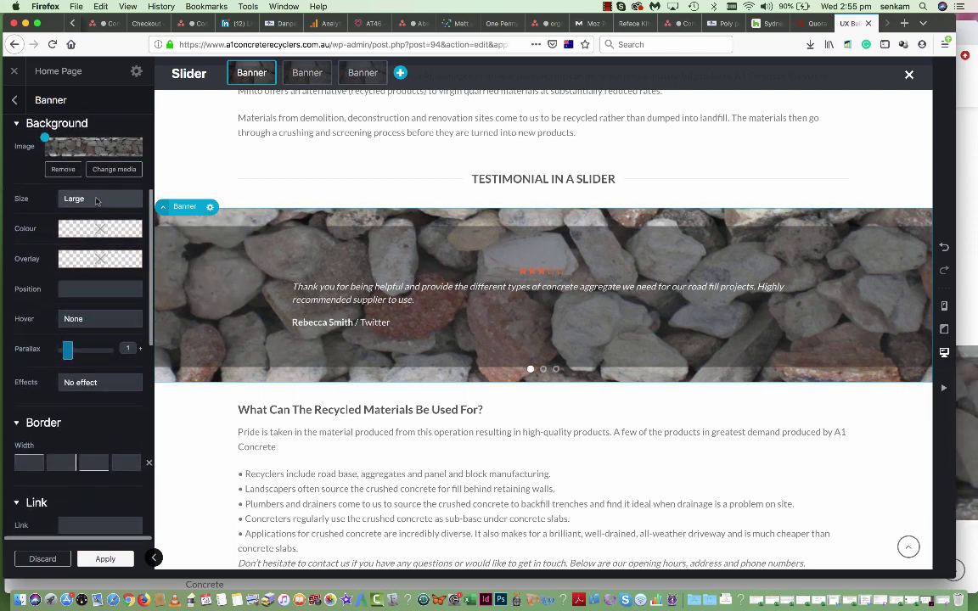
scroll(96, 197, "down", 1)
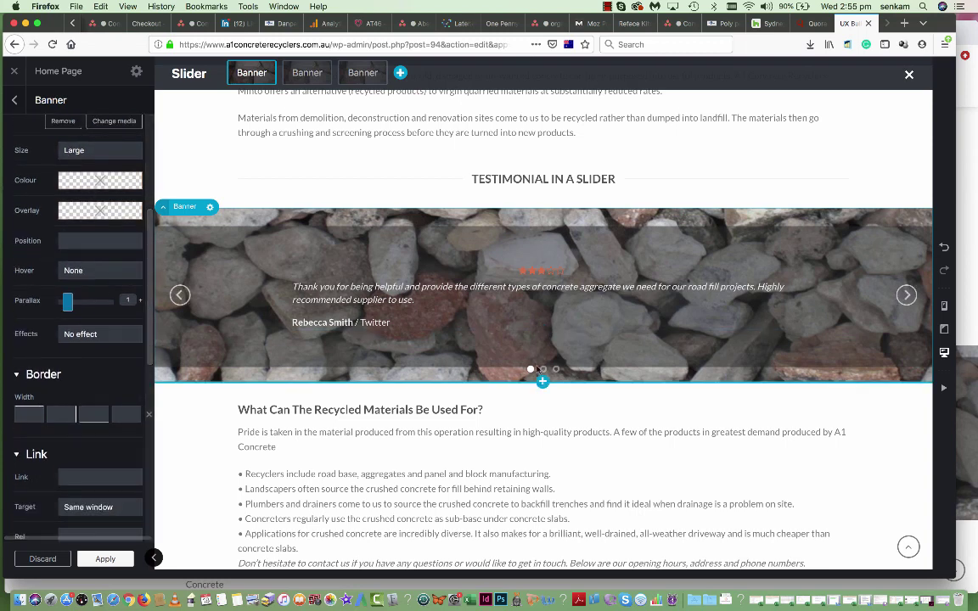
Step: Advance the testimonial slider to its second slide, open its text in the text editor and close the editor without changes
left_click(906, 296)
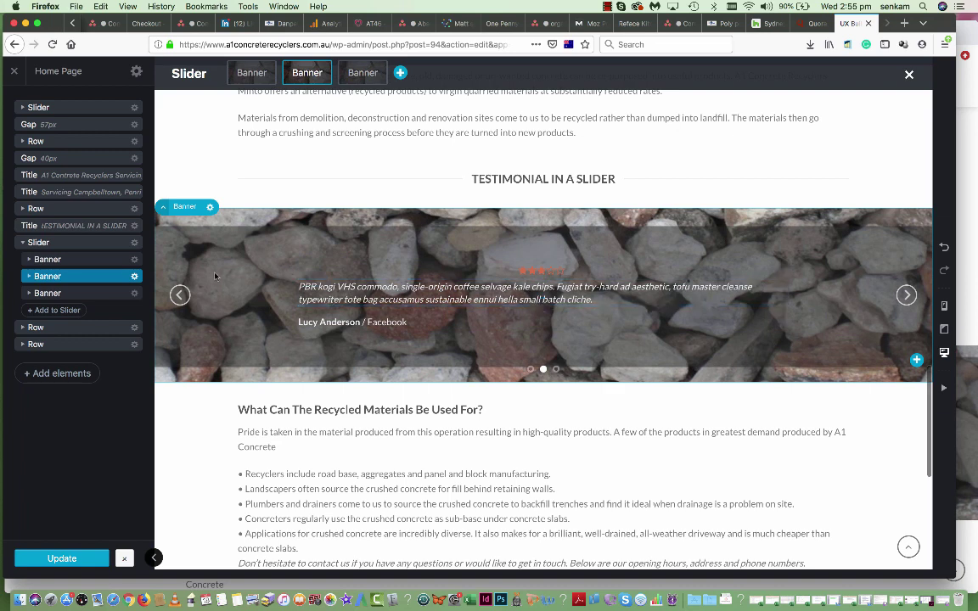
left_click(367, 301)
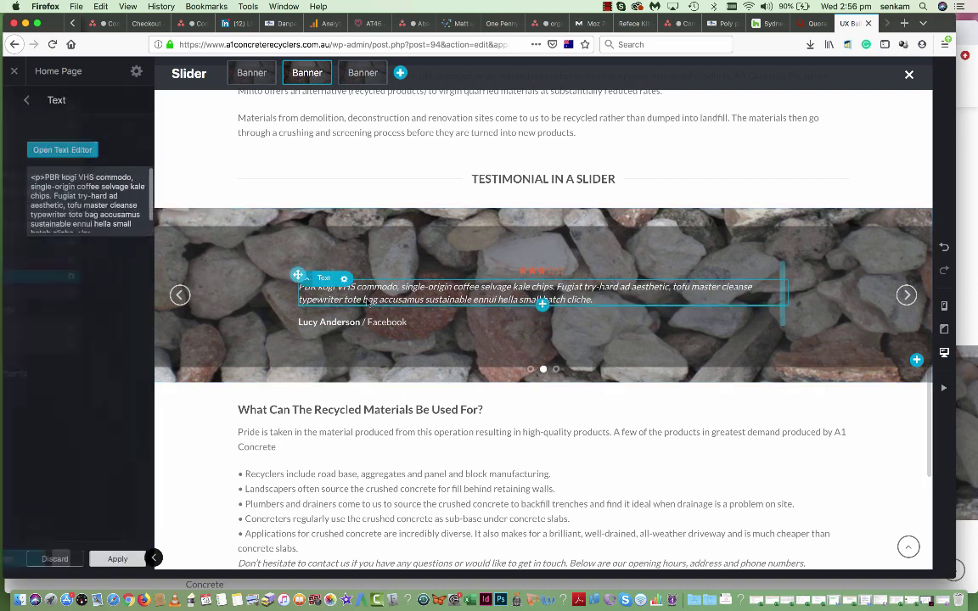
left_click(48, 150)
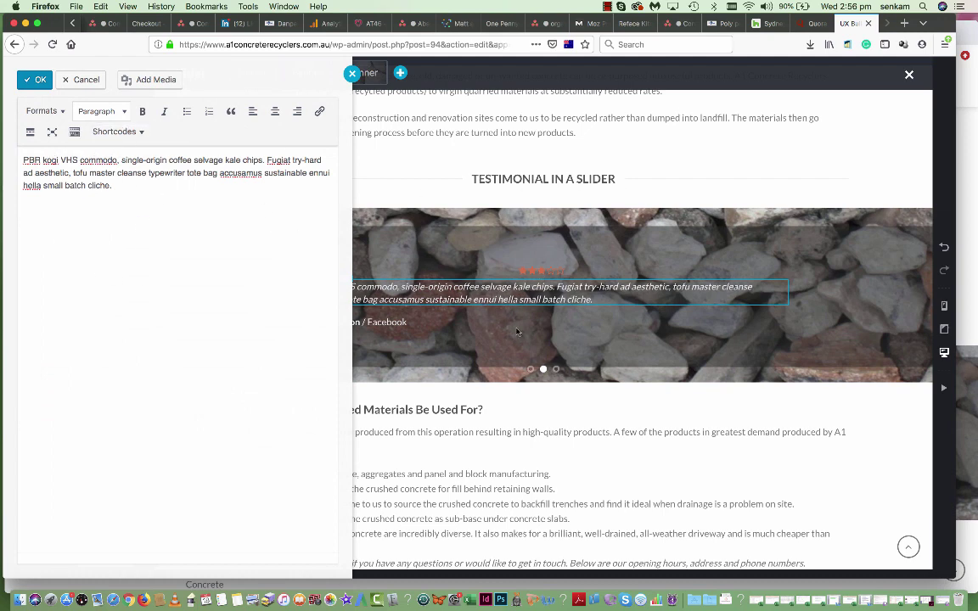
left_click(579, 371)
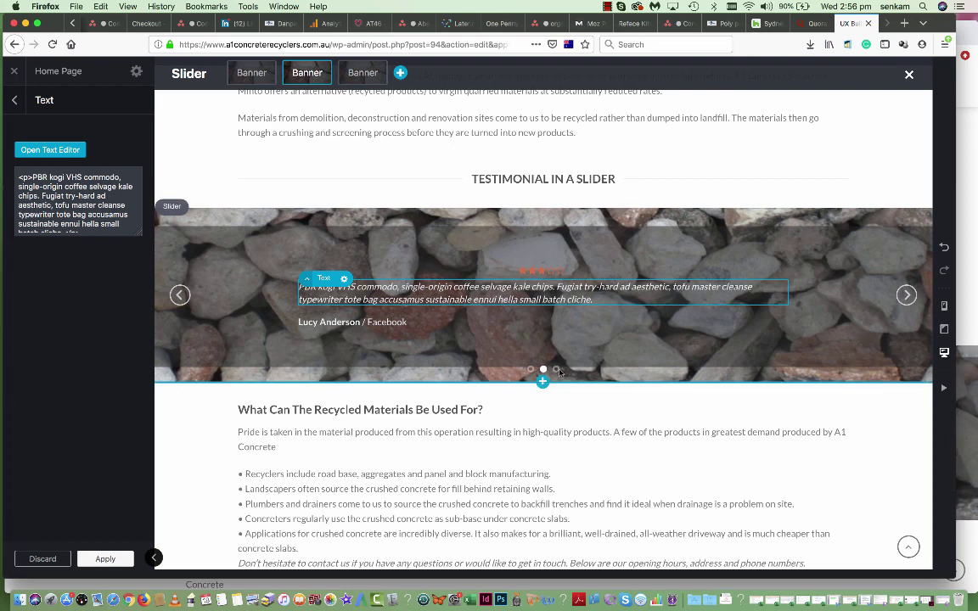
left_click(558, 374)
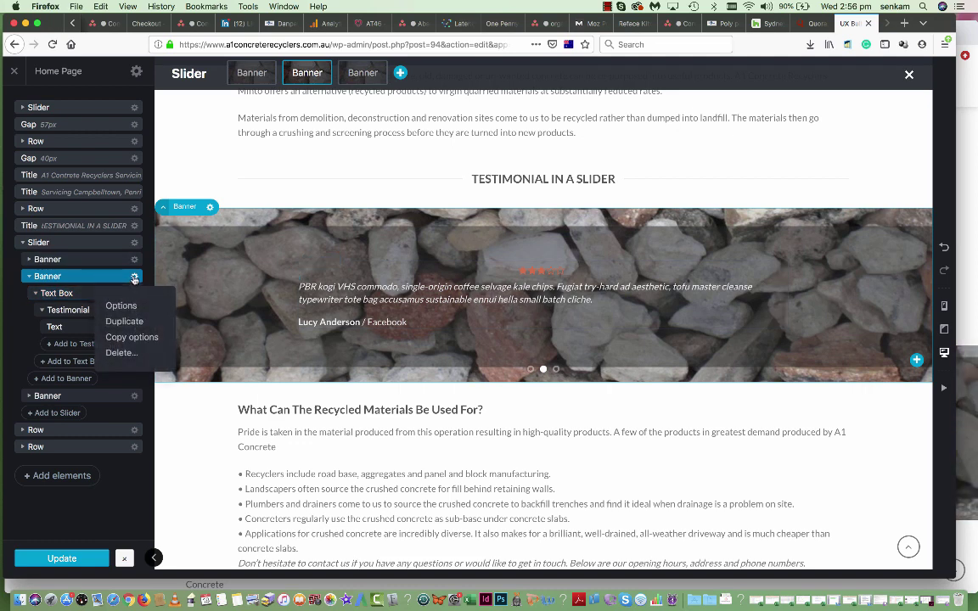
Step: Look at the second banner's text box and nested elements in the page structure, comparing it with the first banner
left_click(111, 293)
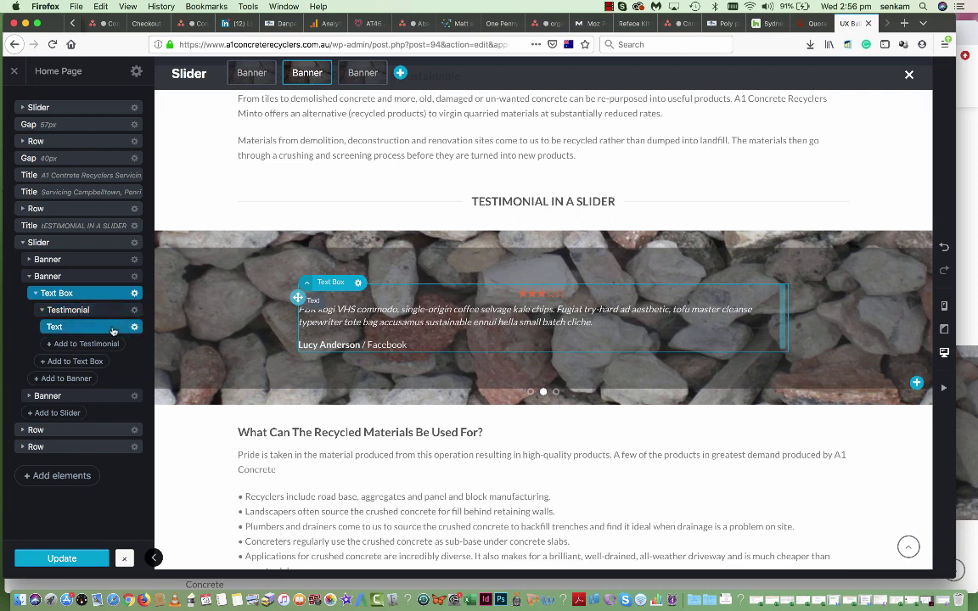
left_click(119, 277)
left_click(123, 261)
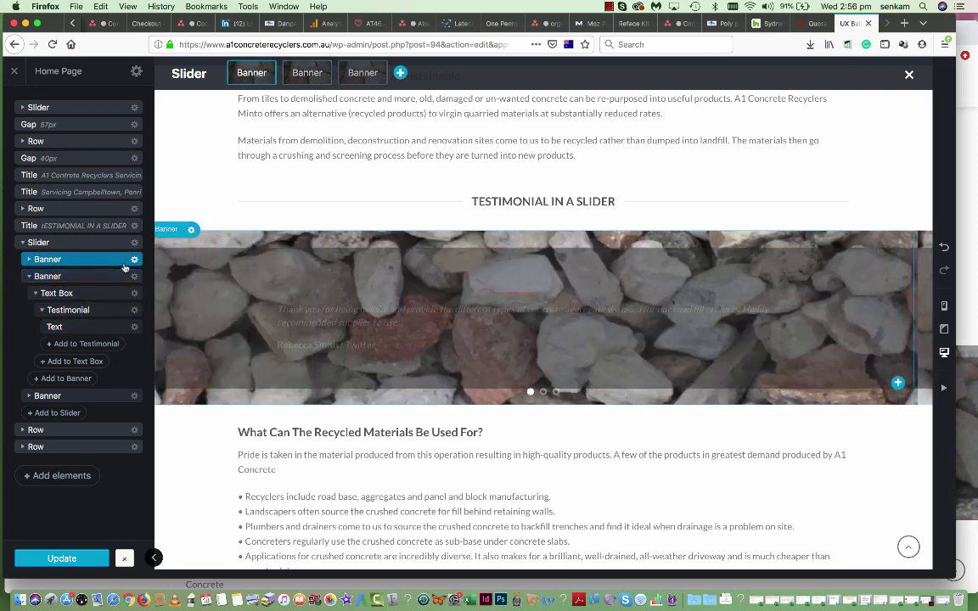
left_click(120, 278)
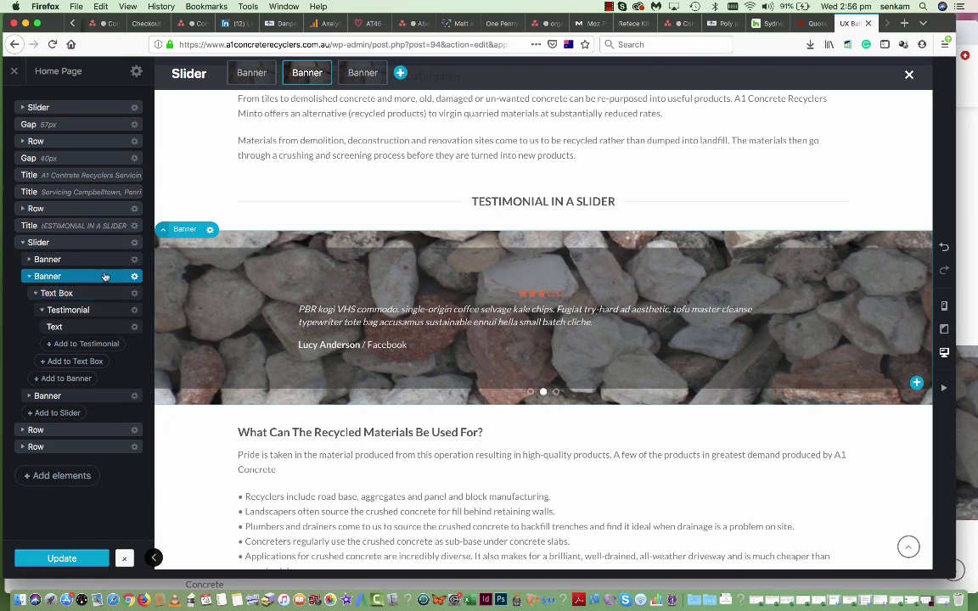
Step: Review the third testimonial banner's options, open its testimonial text in the text editor and close it without changes
left_click(92, 397)
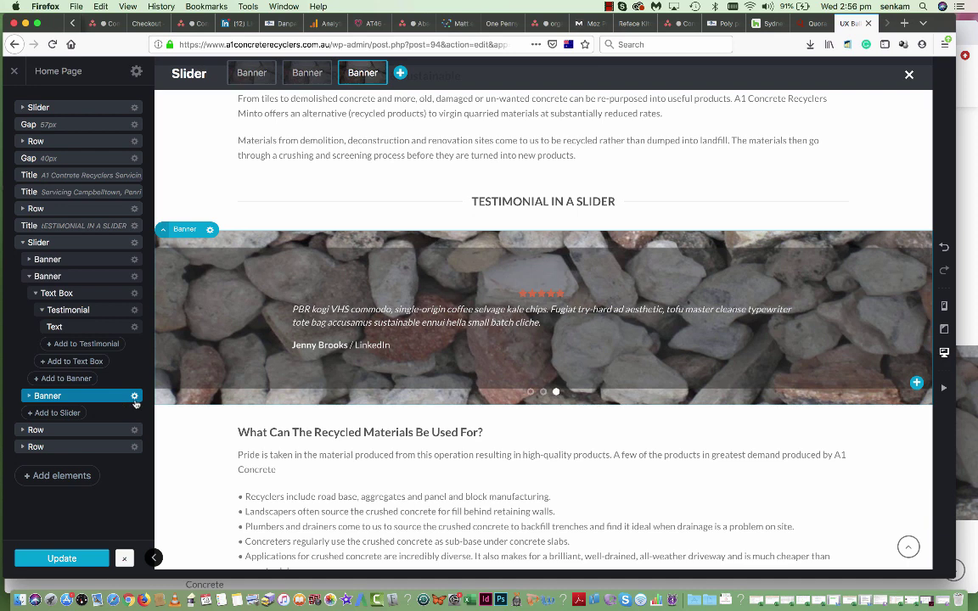
left_click(135, 401)
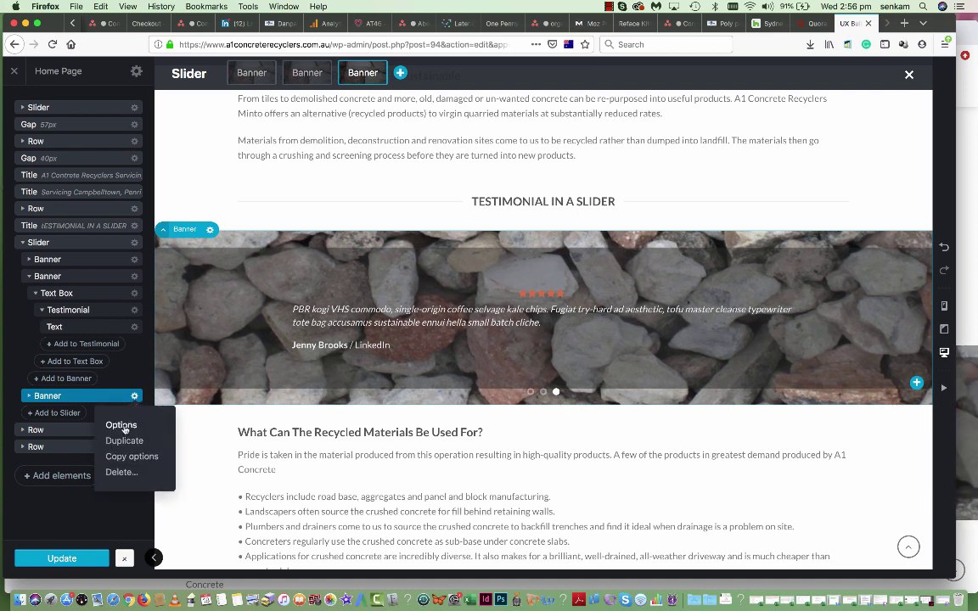
left_click(123, 429)
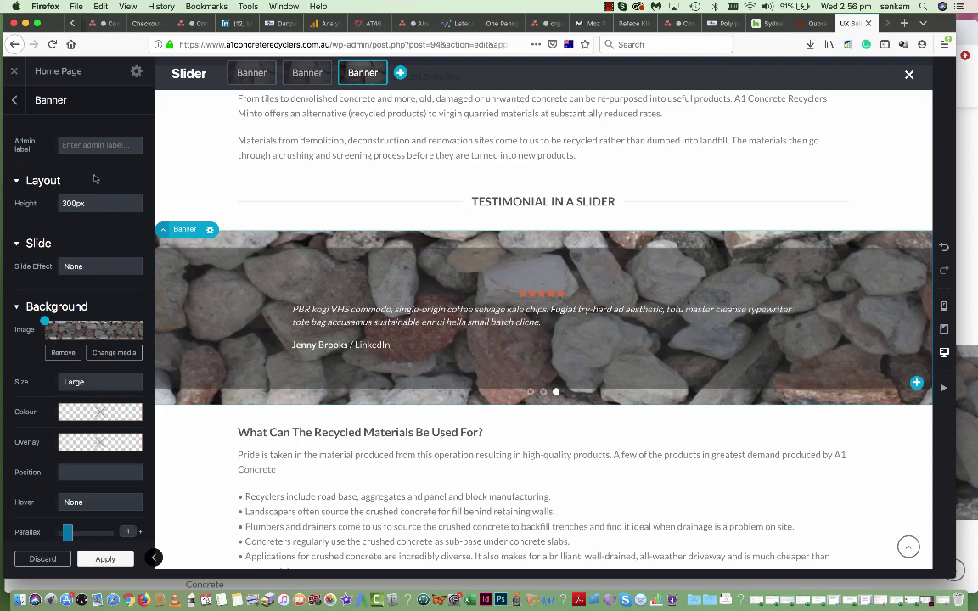
scroll(95, 179, "down", 10)
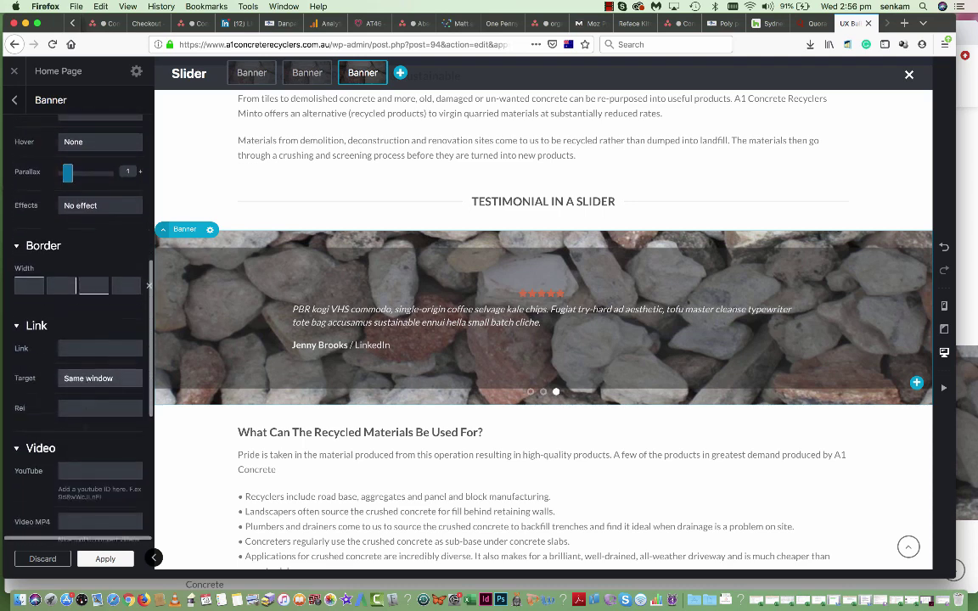
left_click(423, 321)
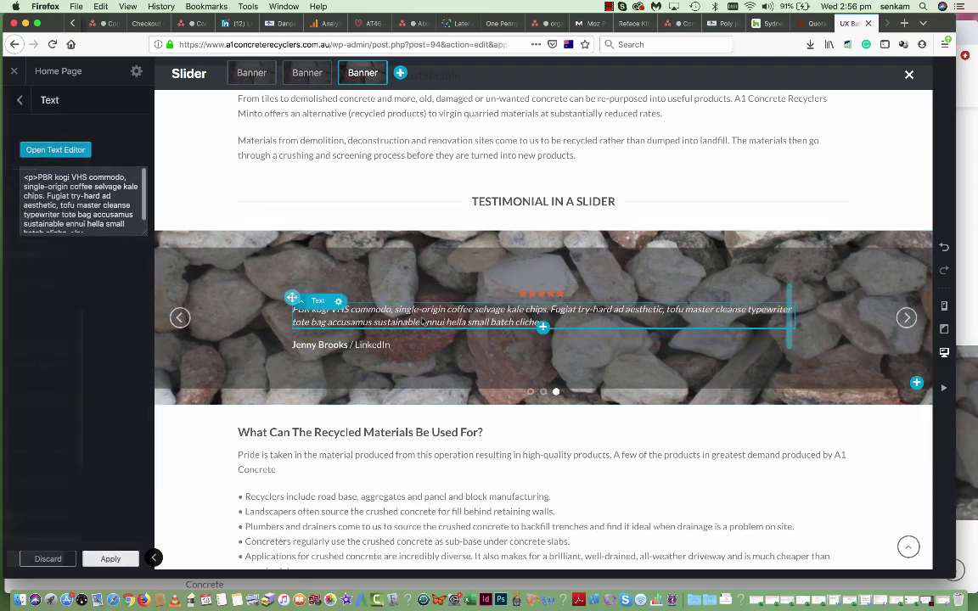
left_click(52, 149)
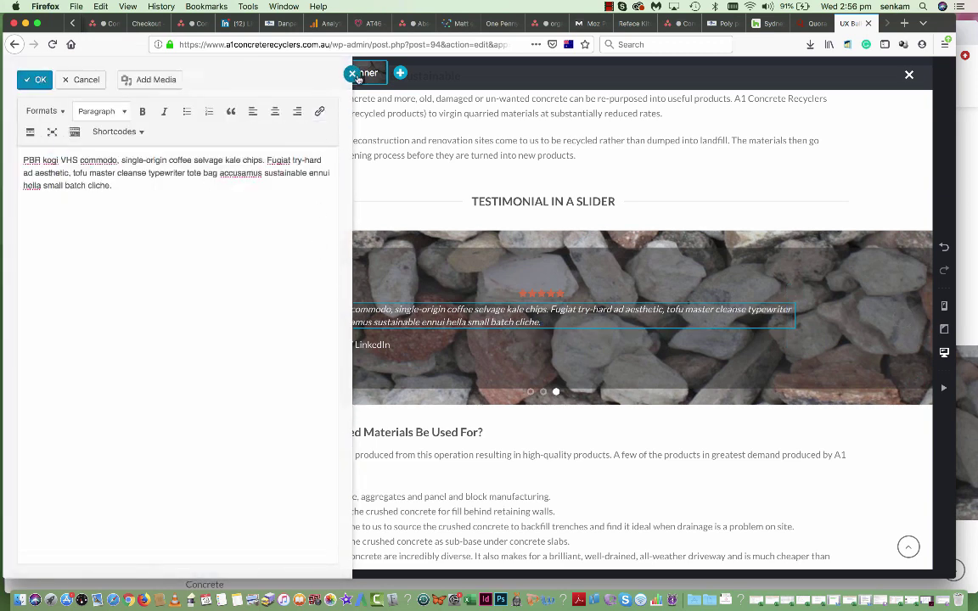
left_click(352, 74)
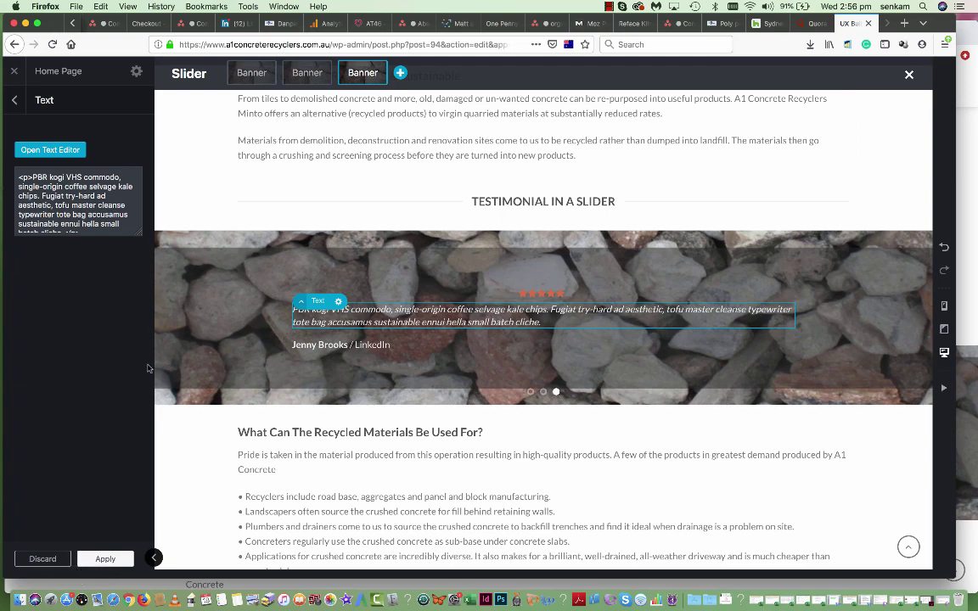
Step: Open the "Latest Updates" text block near the page footer in the text editor and close it unchanged
scroll(307, 431, "down", 3)
scroll(306, 431, "down", 1)
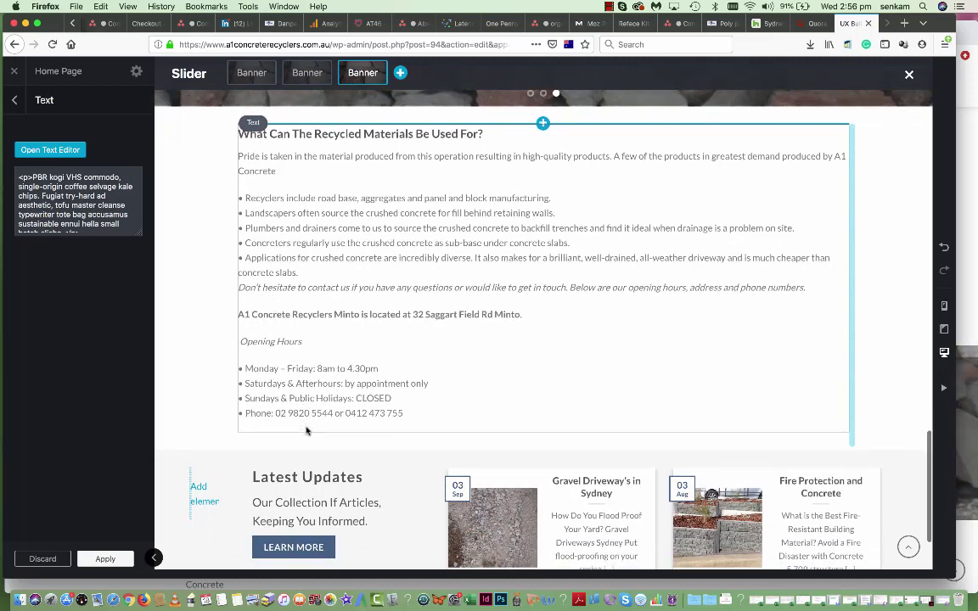
scroll(307, 431, "down", 3)
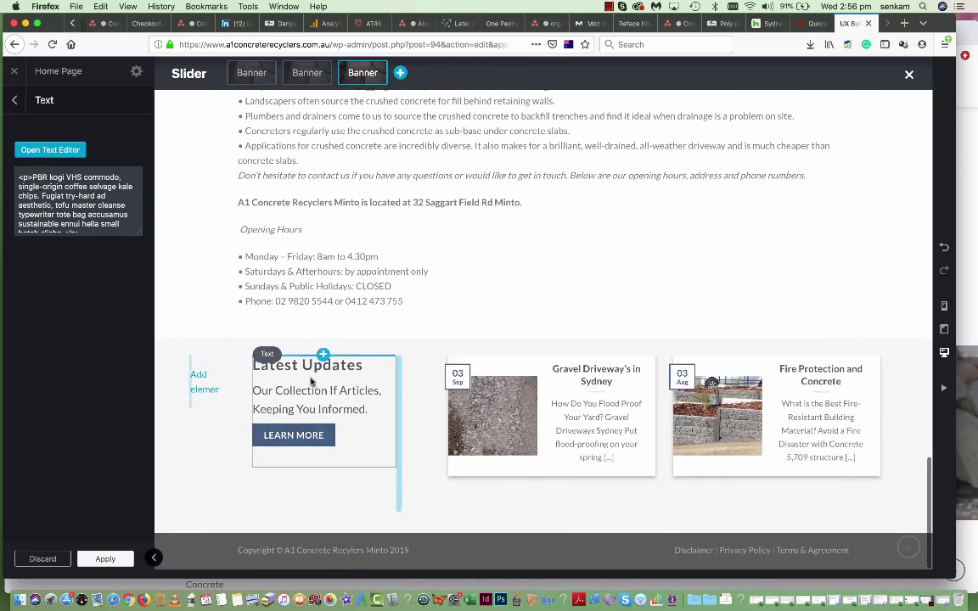
left_click(307, 374)
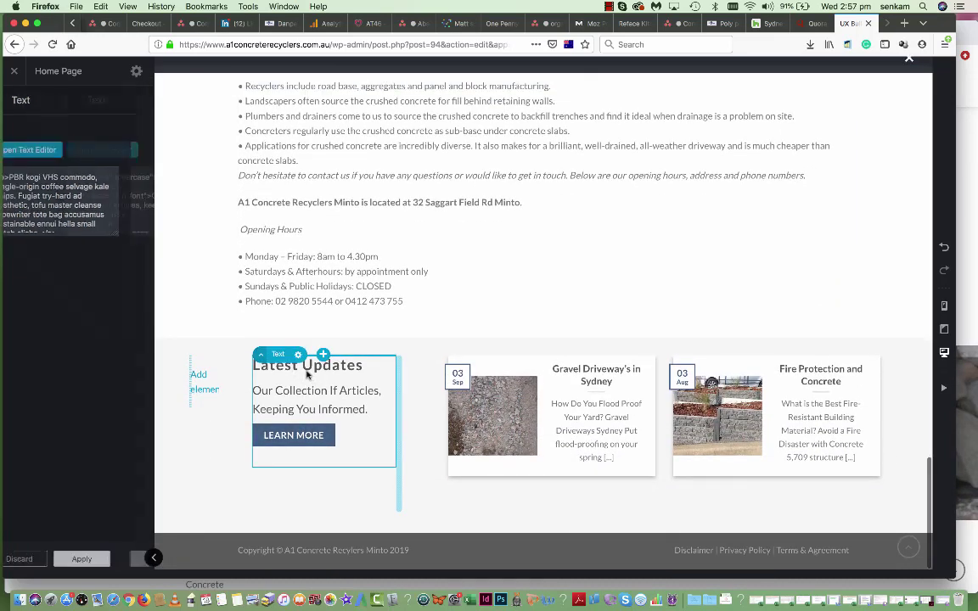
left_click(62, 157)
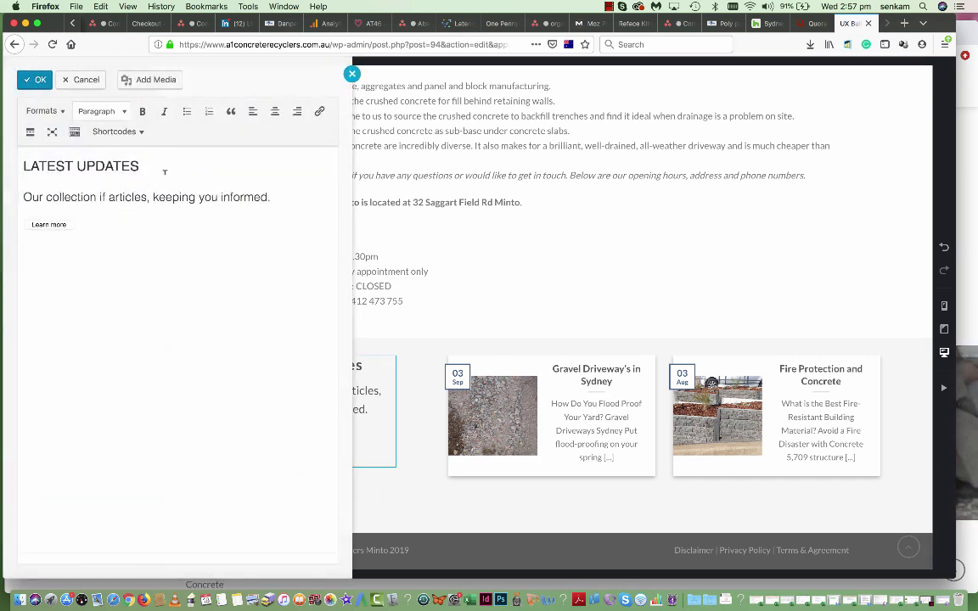
left_click(351, 74)
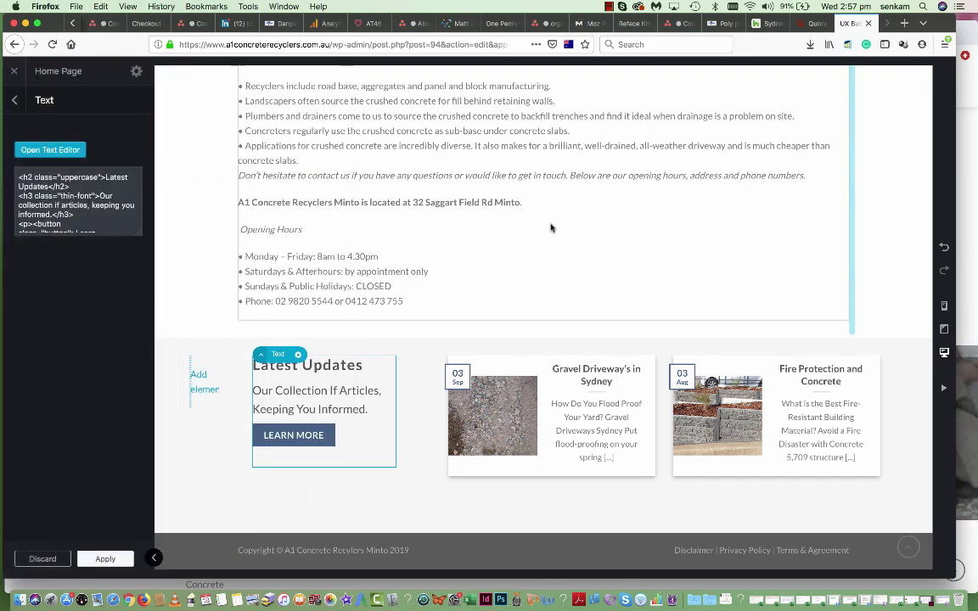
Step: Leave the builder for the site's home page by shortening the URL, go to the About page and open it in UX Builder
scroll(551, 228, "up", 20)
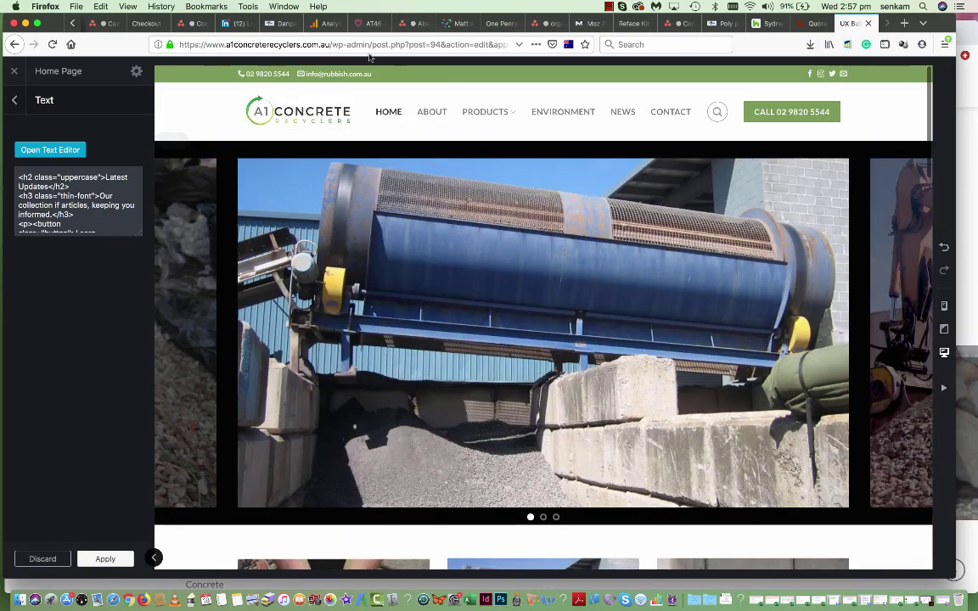
left_click(438, 115)
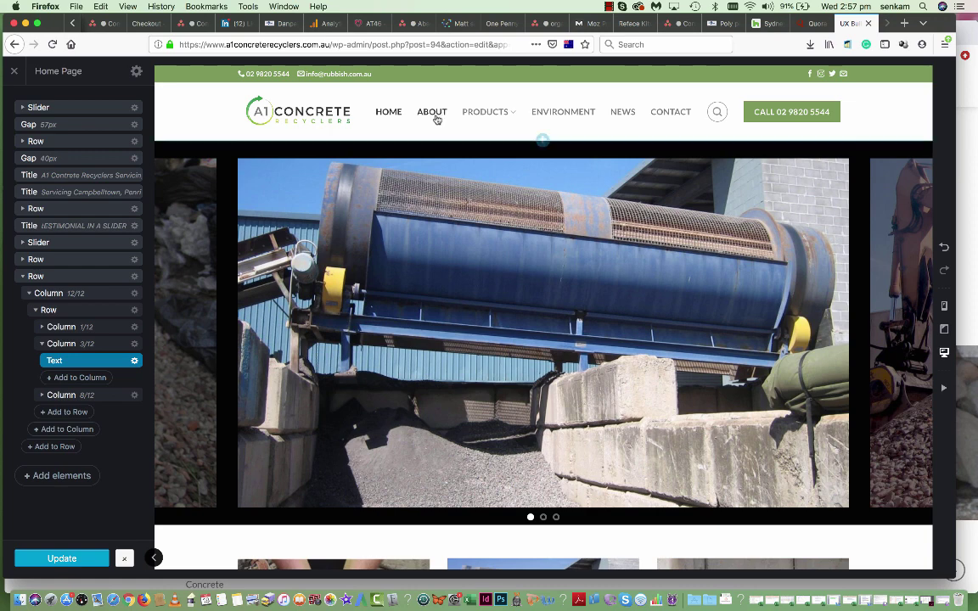
left_click_drag(334, 44, 547, 51)
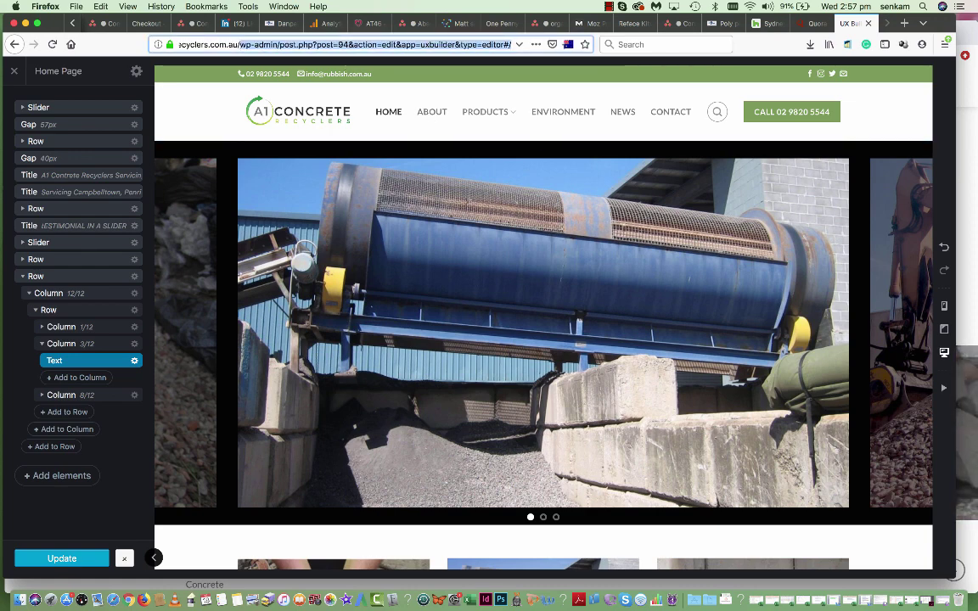
key("BackSpace")
key("Return")
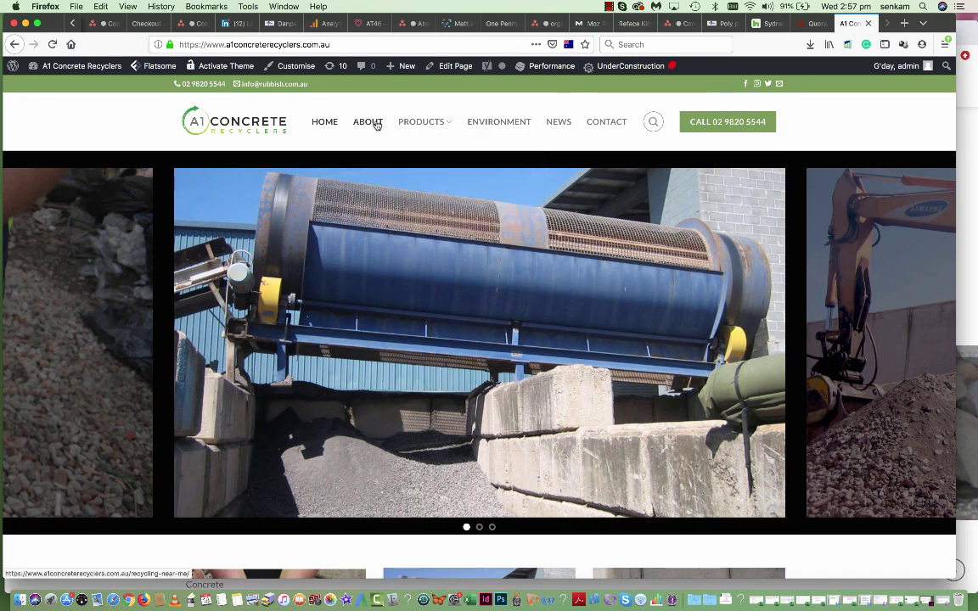
left_click(377, 125)
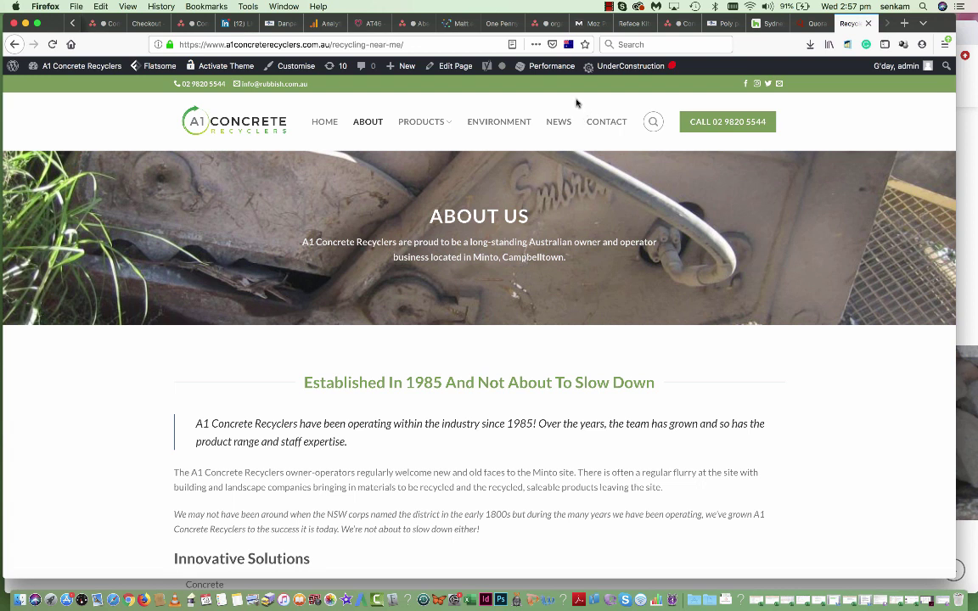
mouse_move(455, 68)
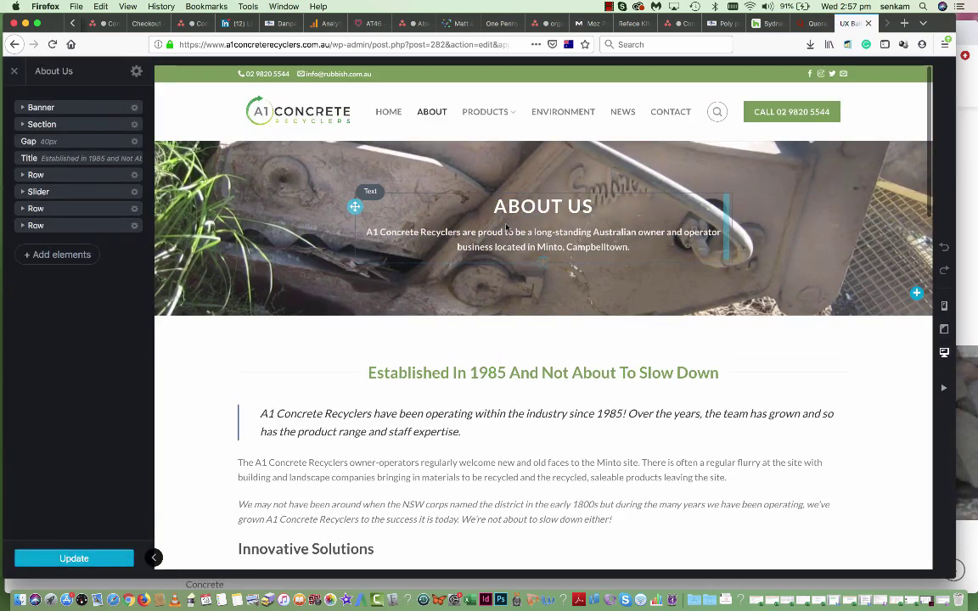
Step: Open the About Us banner's settings, browse the media library for a replacement background image and close it without applying one
left_click(508, 175)
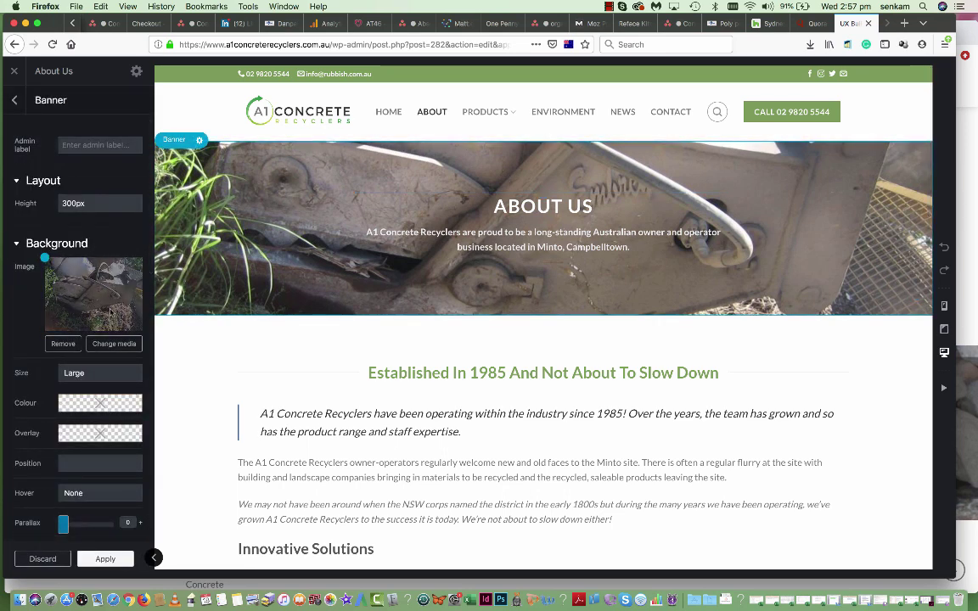
left_click(114, 343)
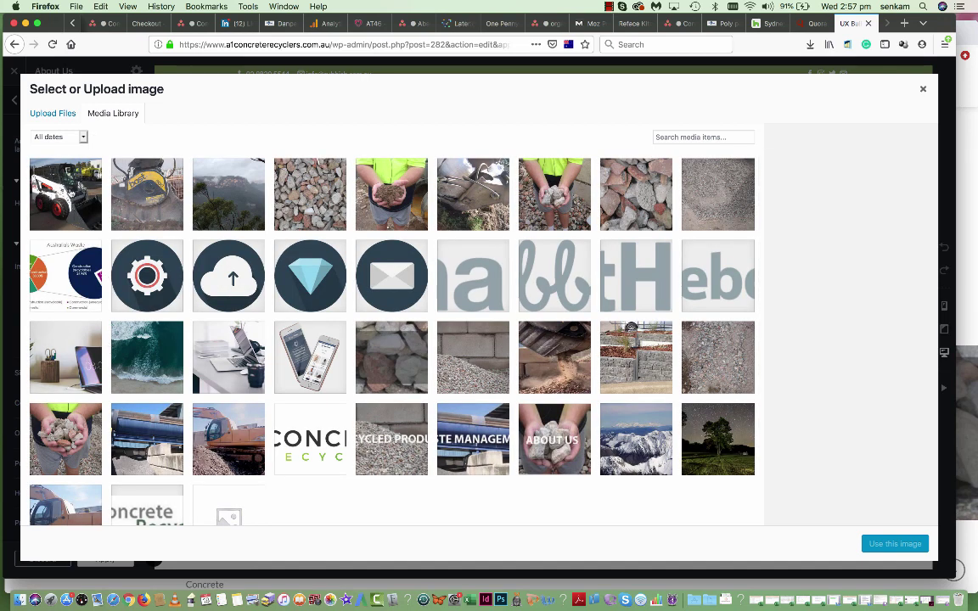
left_click(63, 223)
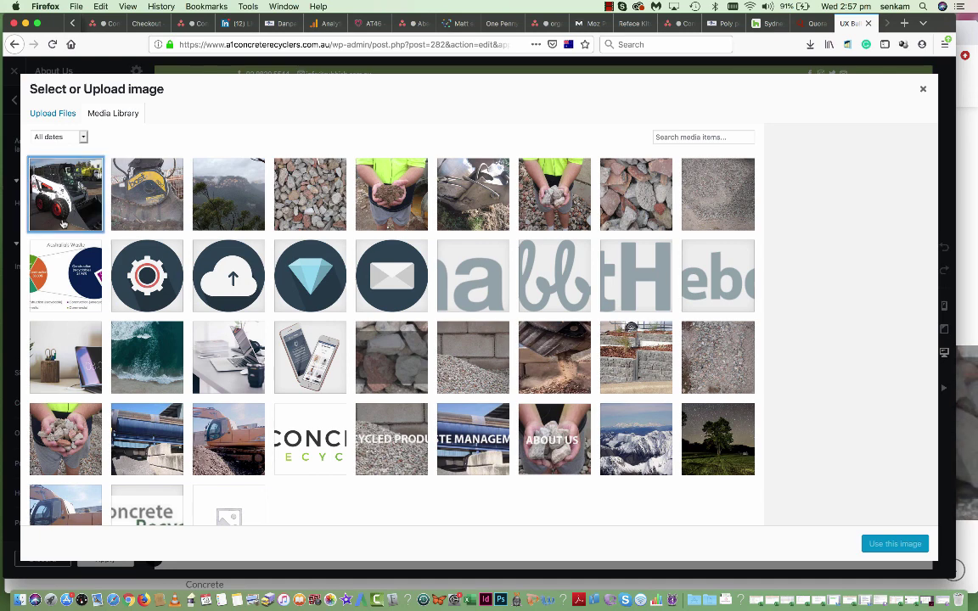
left_click(922, 93)
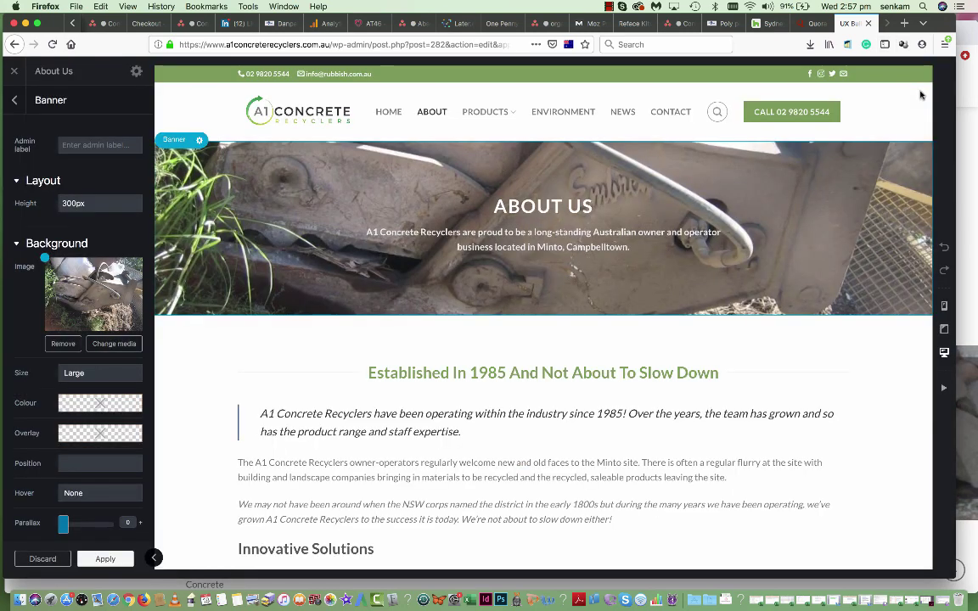
Step: Open the About Us banner's heading and intro text in the text editor and close it without changes
left_click(495, 238)
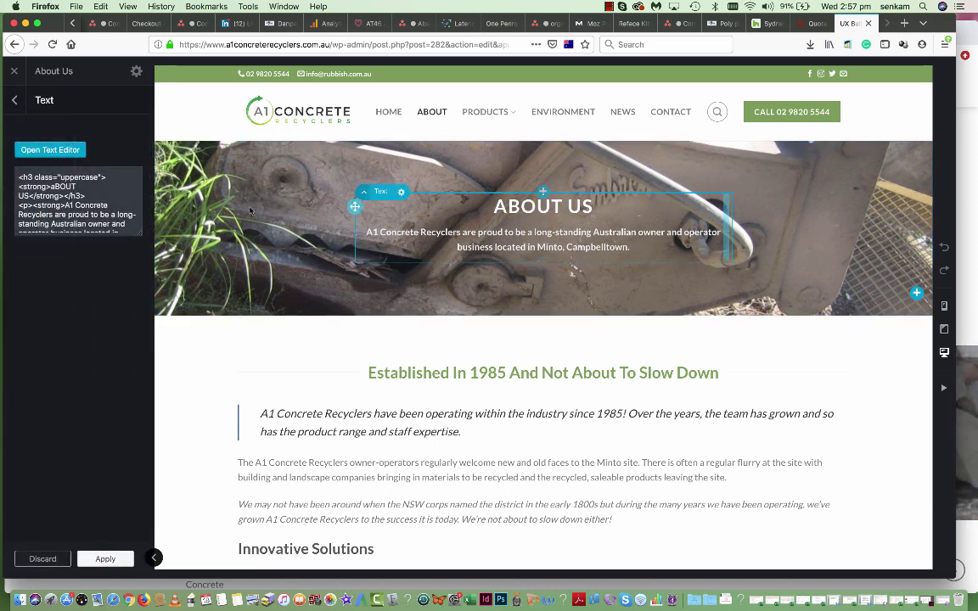
left_click(65, 151)
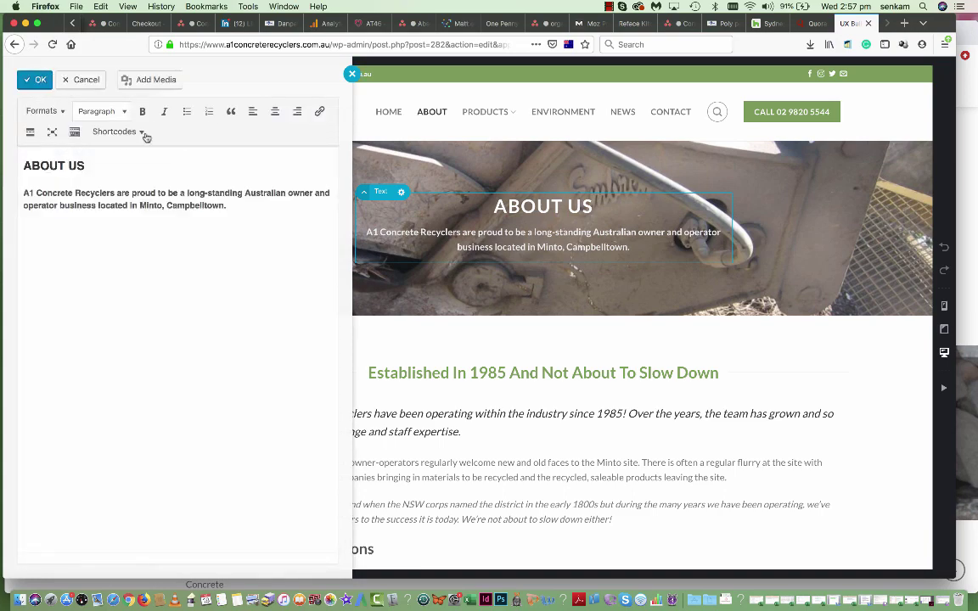
left_click(352, 74)
Step: Open the settings of the "Established In 1985 And Not About To Slow Down" title and select its title text
scroll(348, 353, "down", 3)
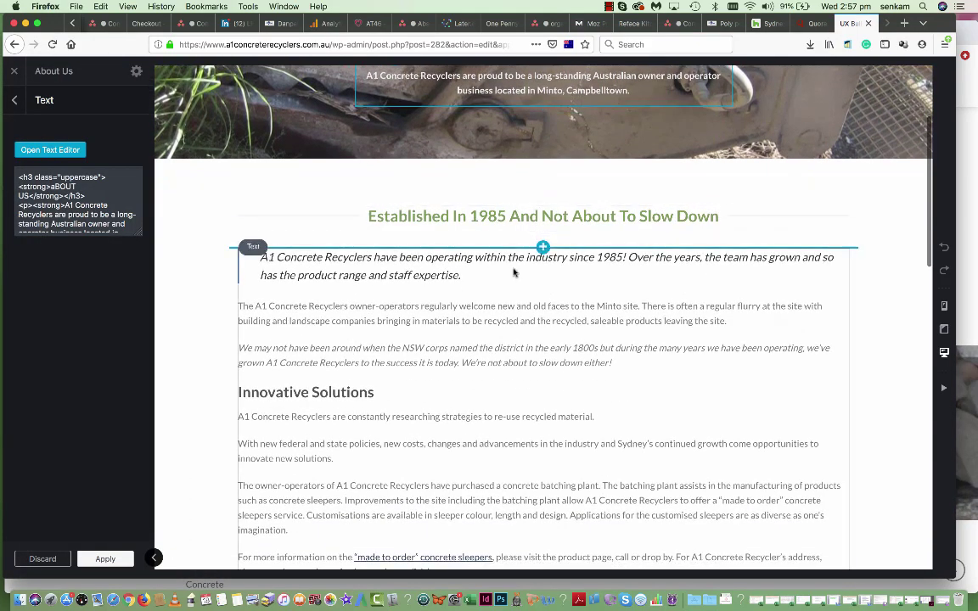
left_click(520, 221)
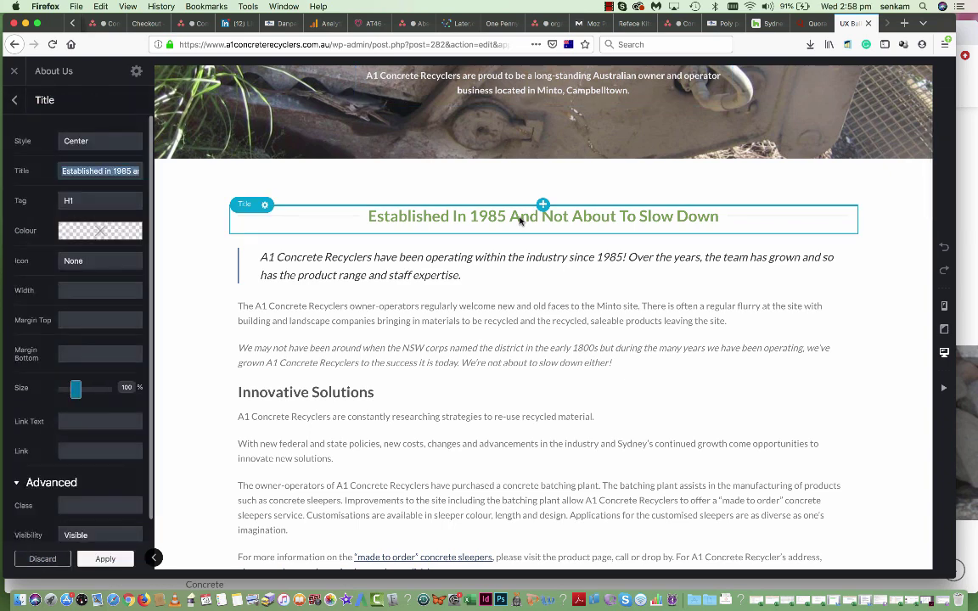
left_click(100, 171)
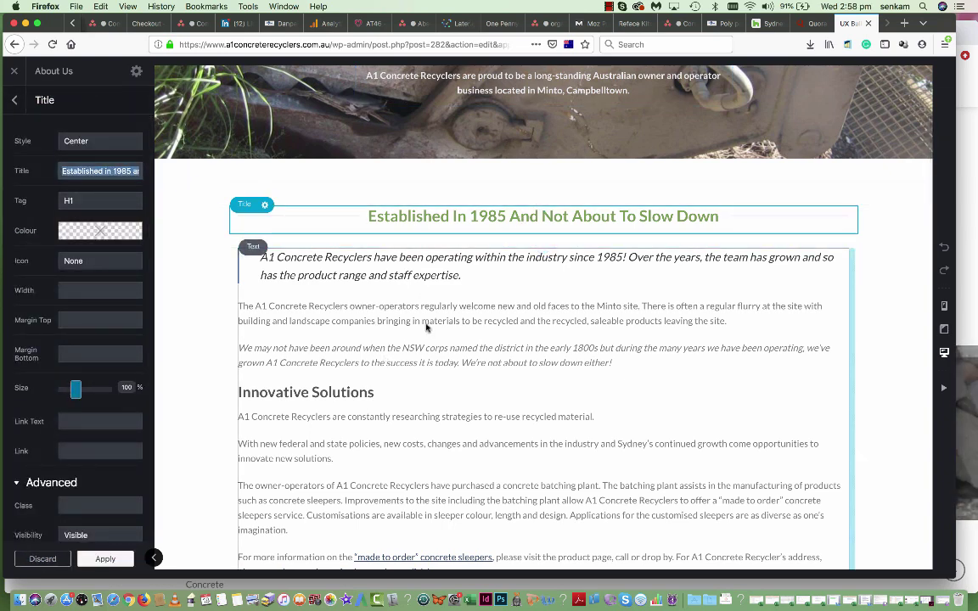
Step: Open the settings of the main text block beneath the title and review the page down to the testimonial slider
left_click(431, 349)
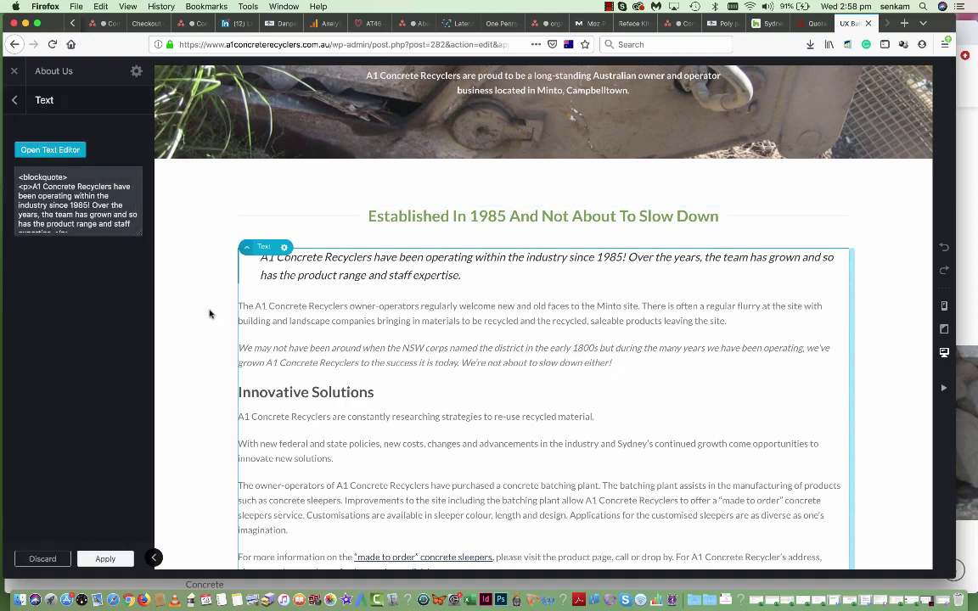
scroll(343, 382, "down", 5)
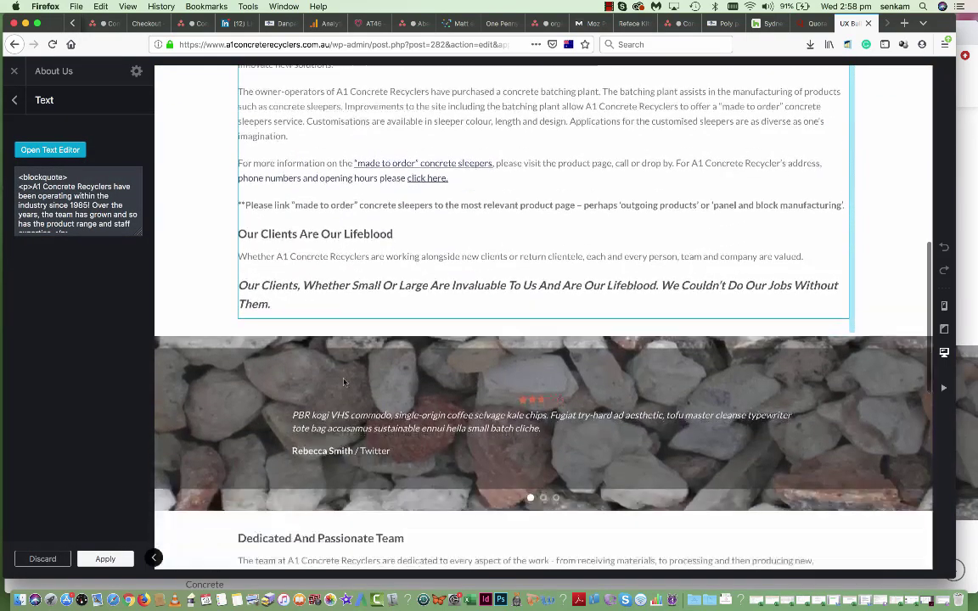
scroll(344, 382, "down", 2)
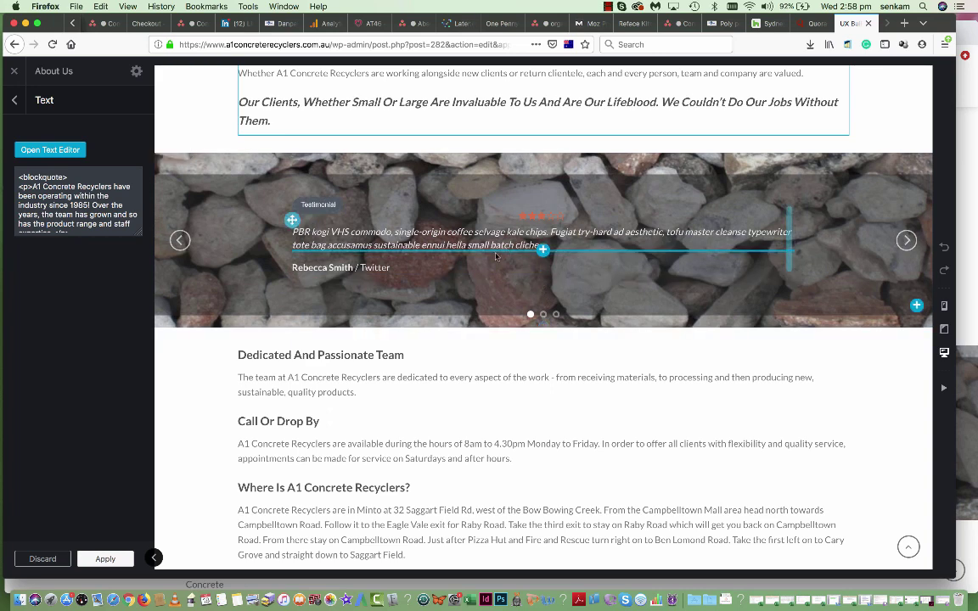
Step: Open the "Dedicated and Passionate Team" text block in the text editor and close it without changes
scroll(465, 345, "down", 3)
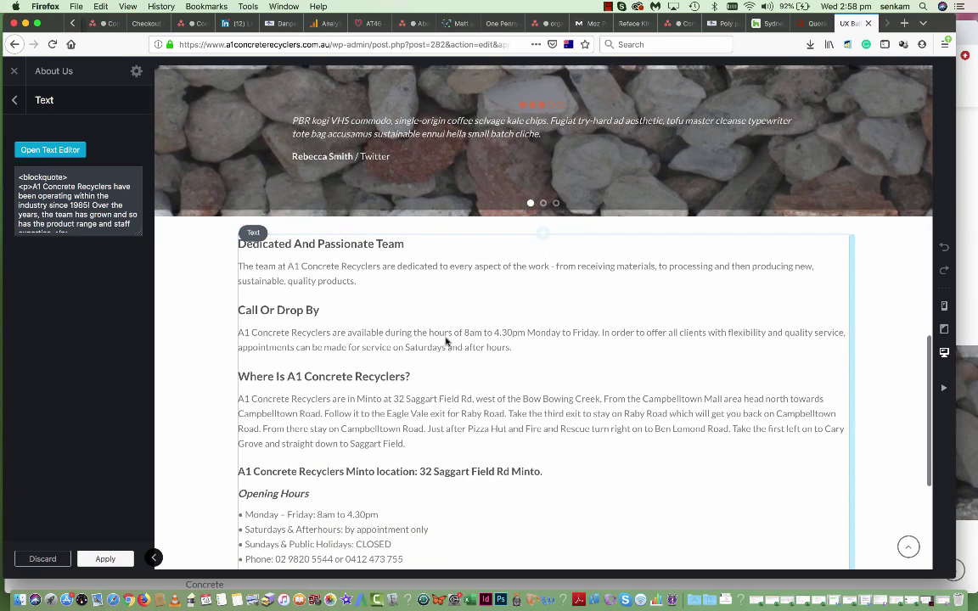
left_click(446, 341)
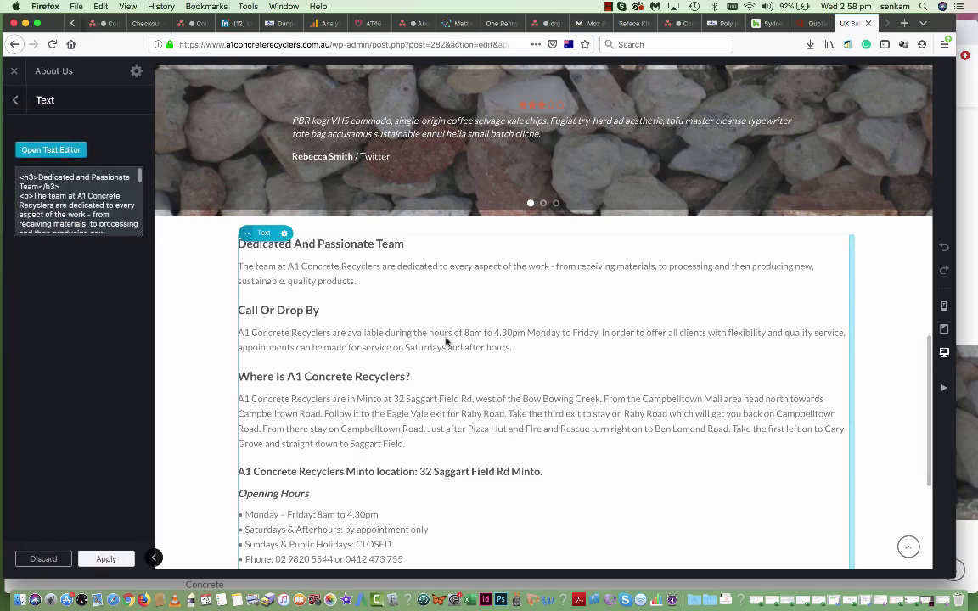
left_click(68, 153)
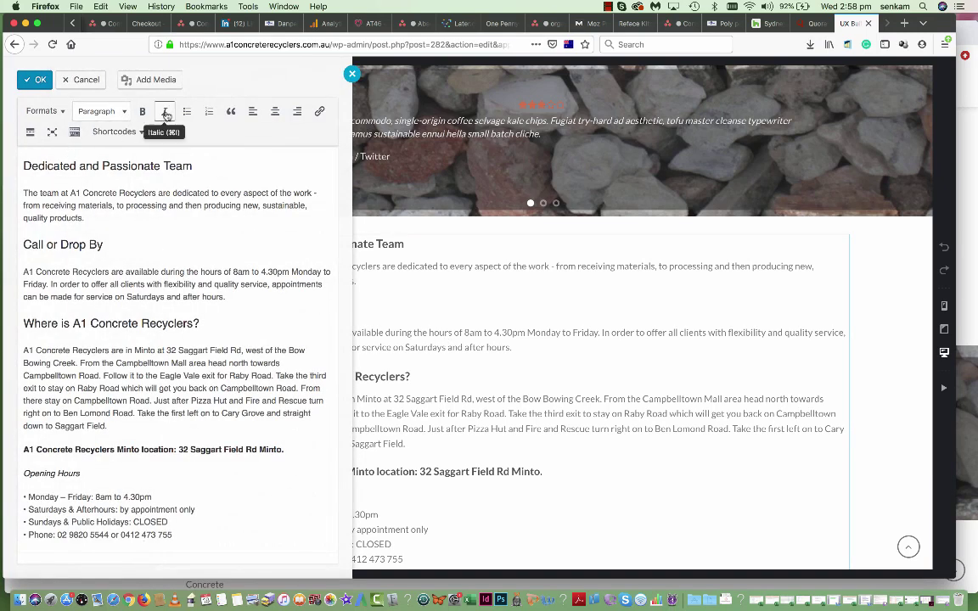
left_click(351, 75)
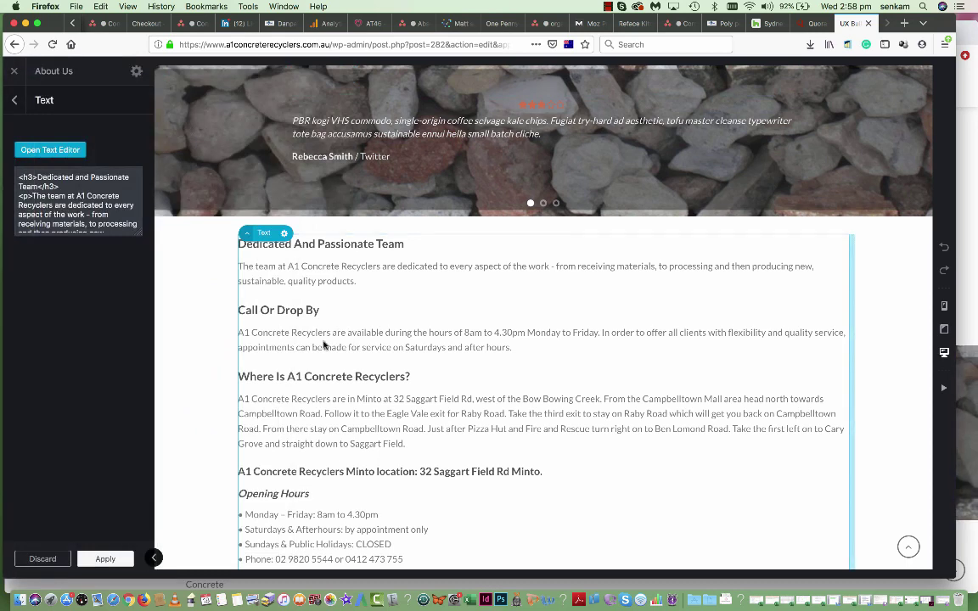
Step: Leave the builder for the site's home page by shortening the URL, and go to the Products page
scroll(322, 343, "down", 5)
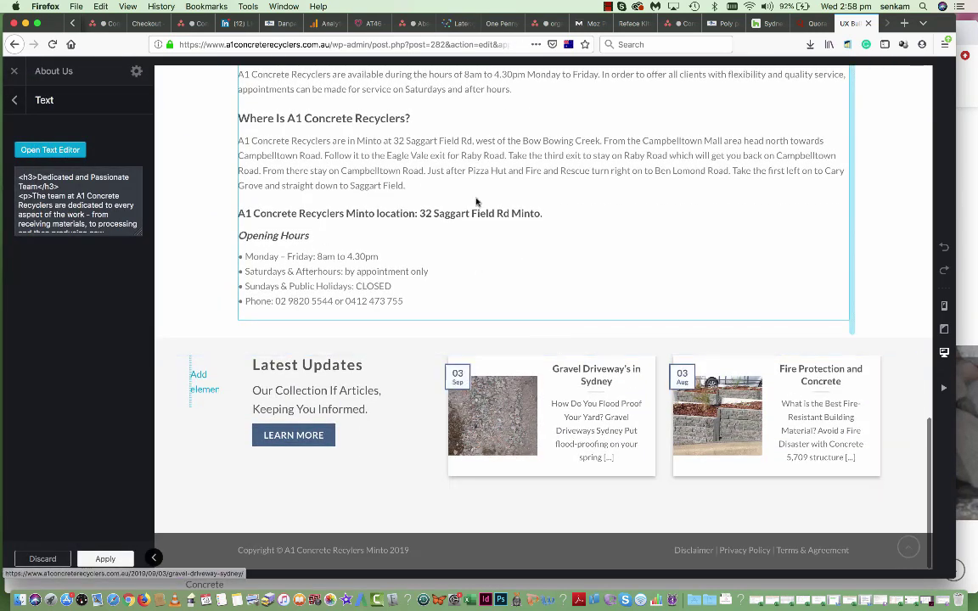
scroll(476, 201, "up", 10)
scroll(477, 201, "up", 15)
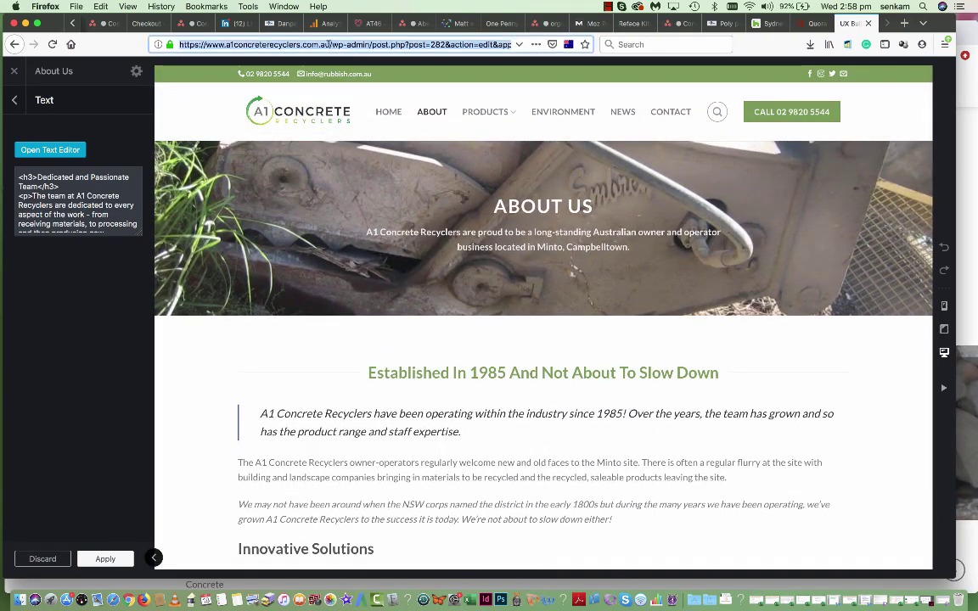
left_click(332, 44)
key("shift+End")
key("BackSpace")
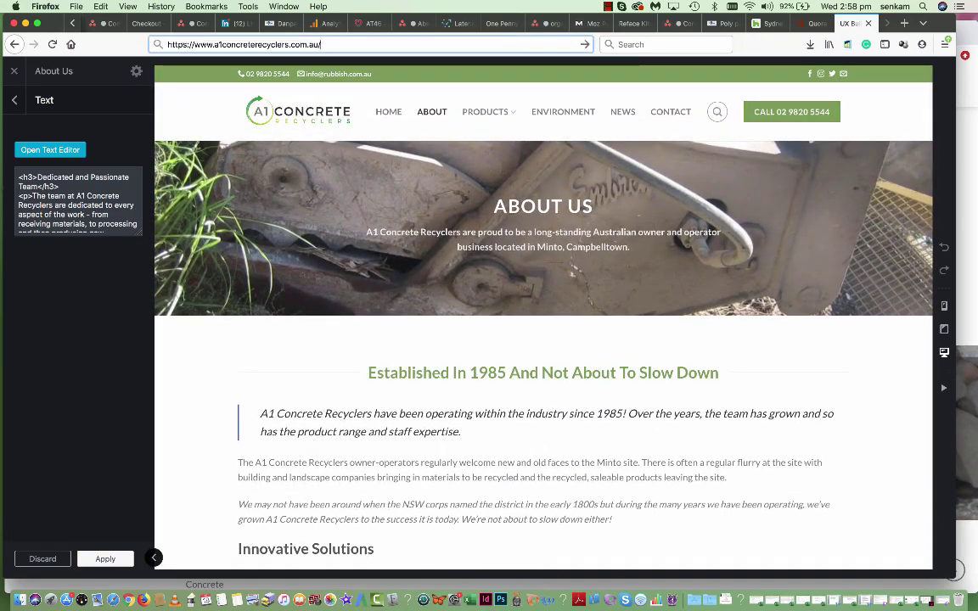
key("Return")
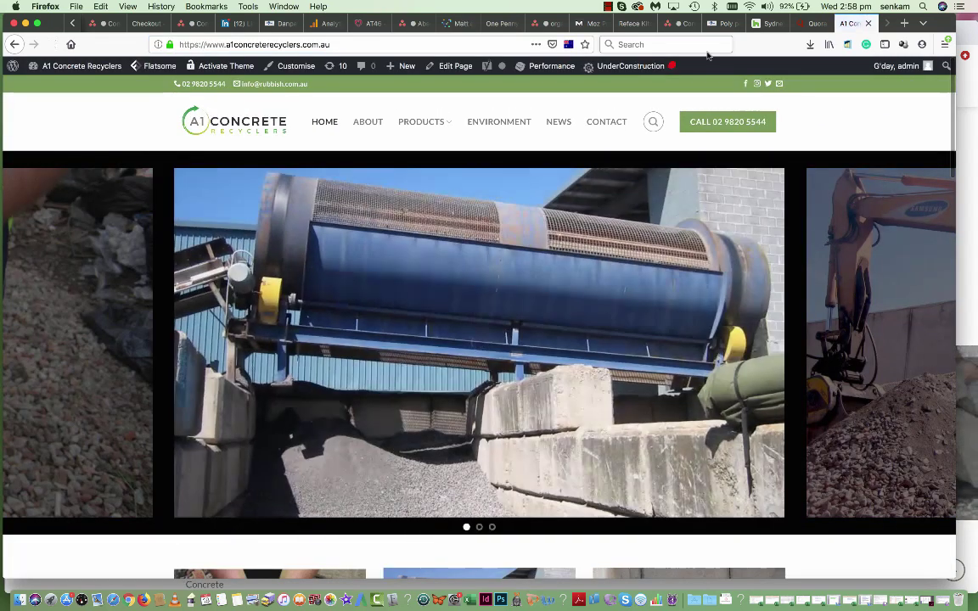
left_click(430, 124)
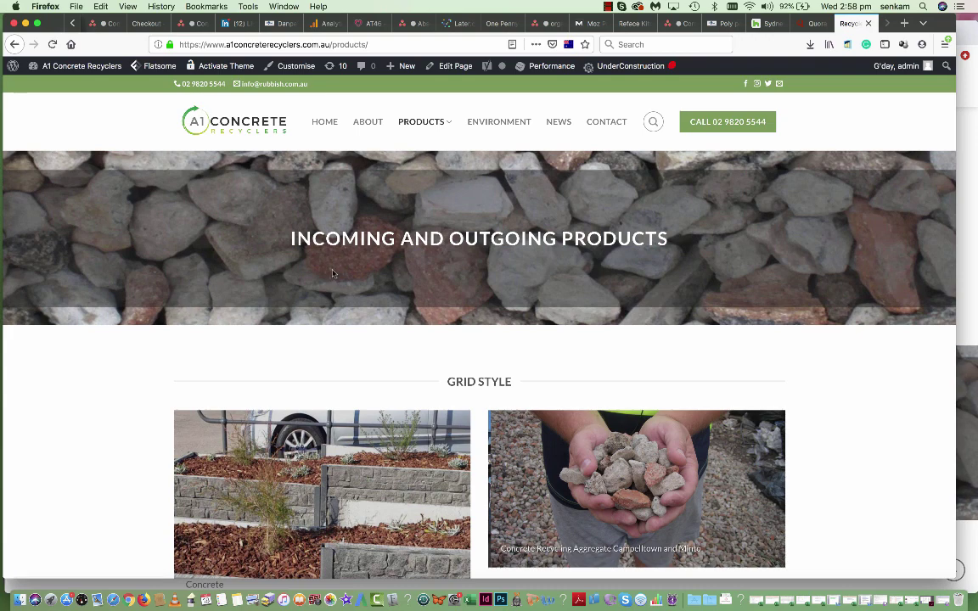
Step: Enlarge the concrete sleepers image from the Grid Style gallery in the lightbox, close it and look over the gallery
scroll(365, 272, "down", 5)
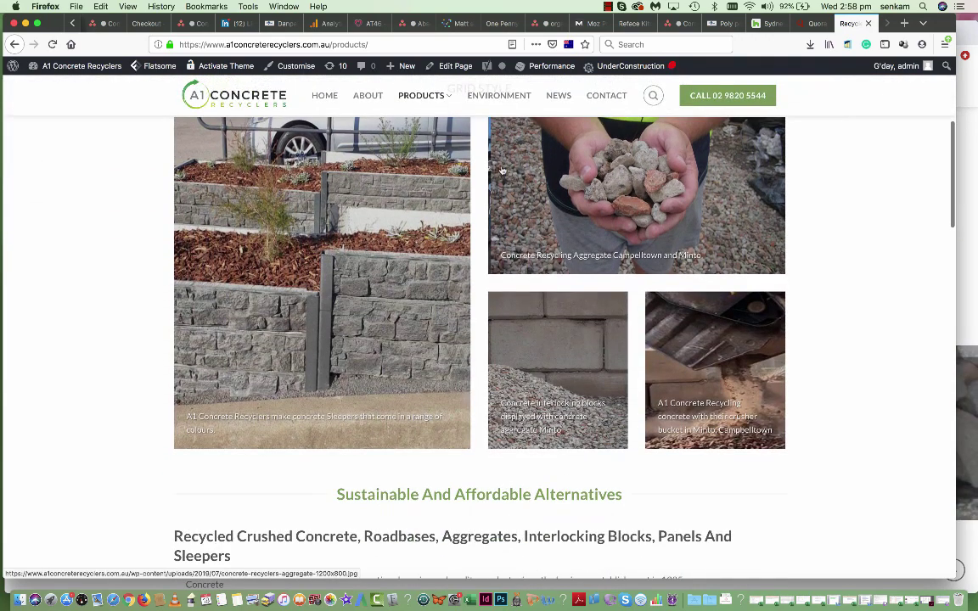
scroll(559, 172, "up", 1)
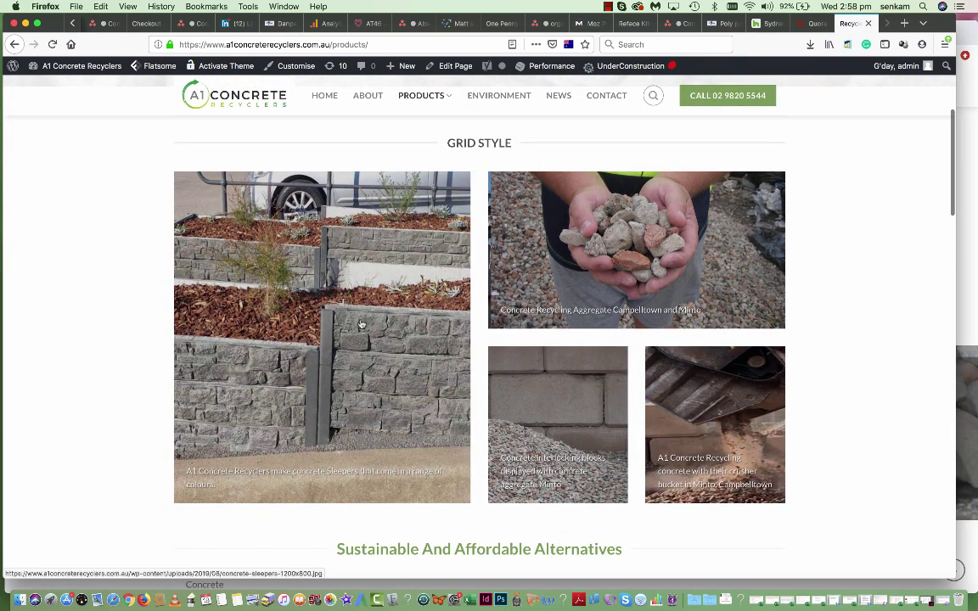
left_click(312, 381)
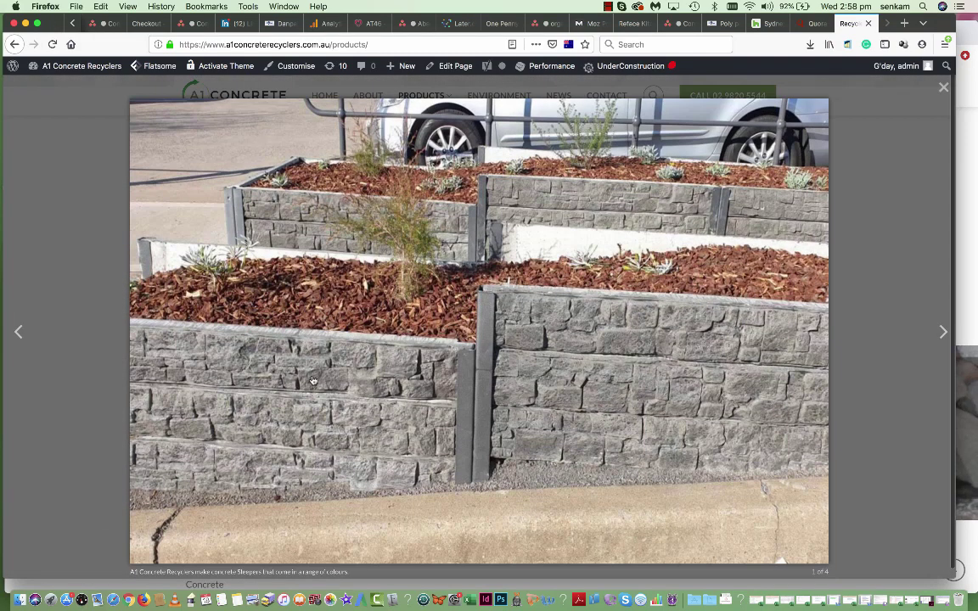
left_click(942, 89)
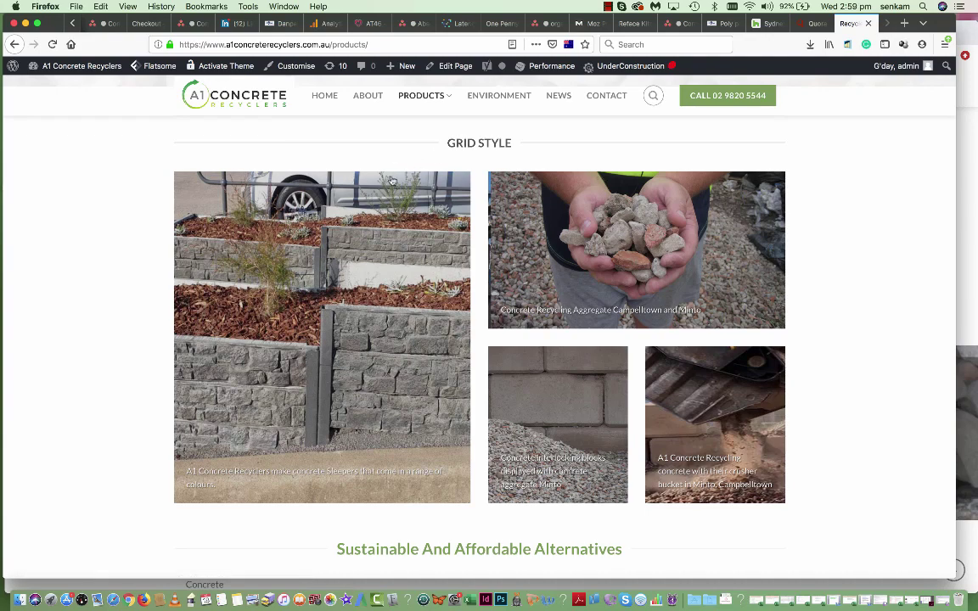
scroll(487, 226, "down", 1)
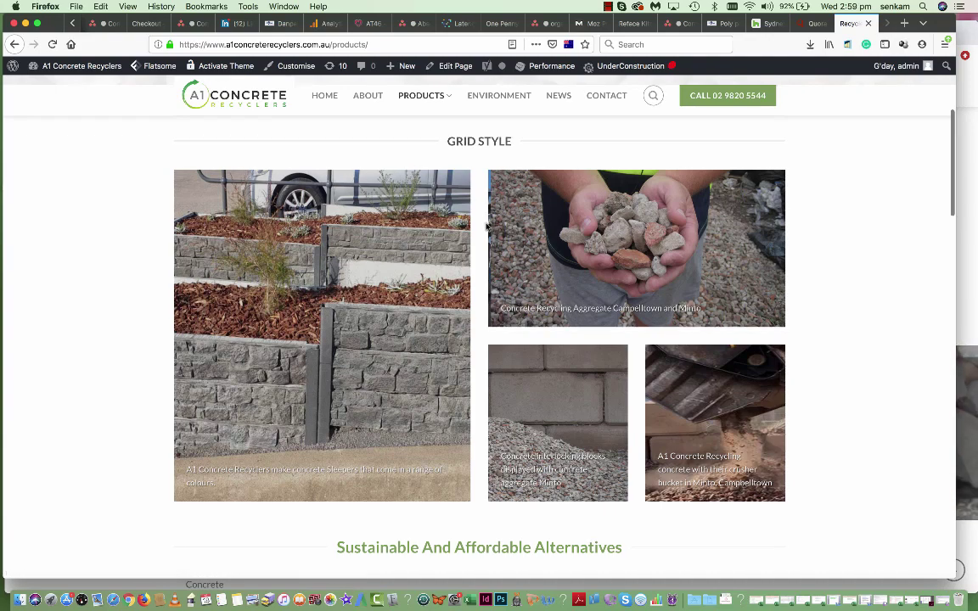
scroll(487, 226, "down", 3)
Step: Open the Products page in UX Builder
scroll(486, 226, "up", 8)
mouse_move(456, 68)
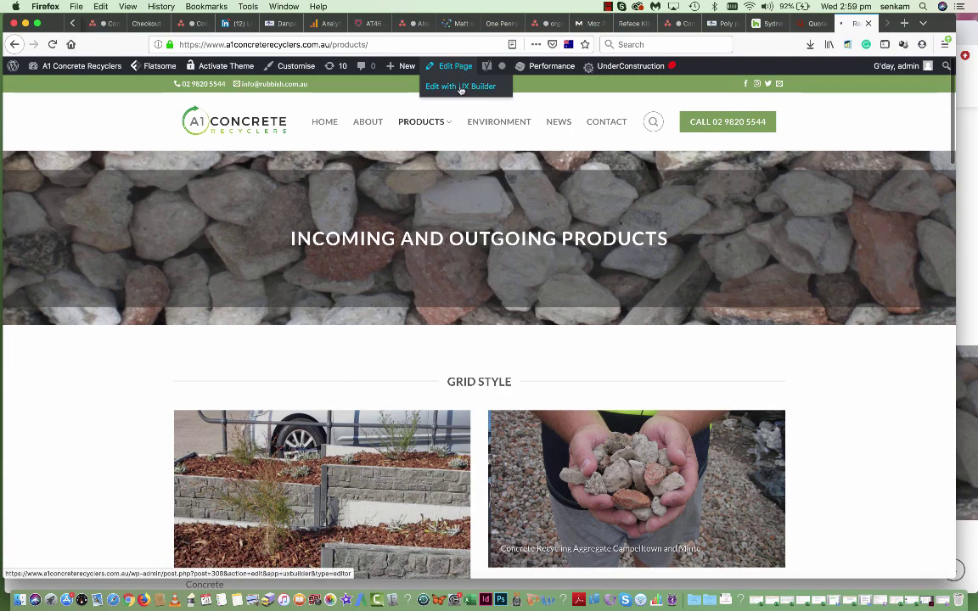
left_click(461, 88)
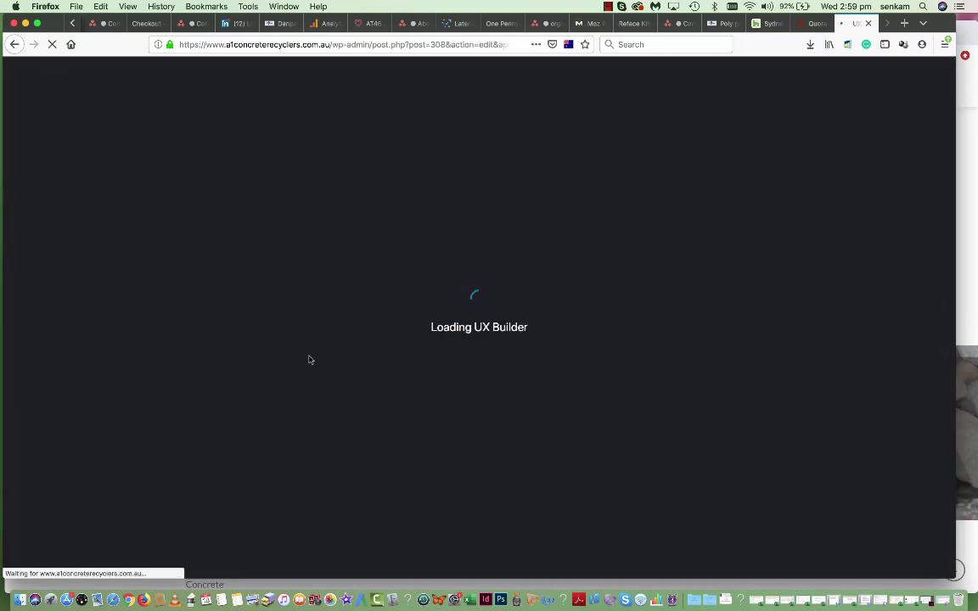
Step: Look over the Products page content and open the settings of the image gallery beneath the "GRID STYLE" title
scroll(408, 408, "down", 3)
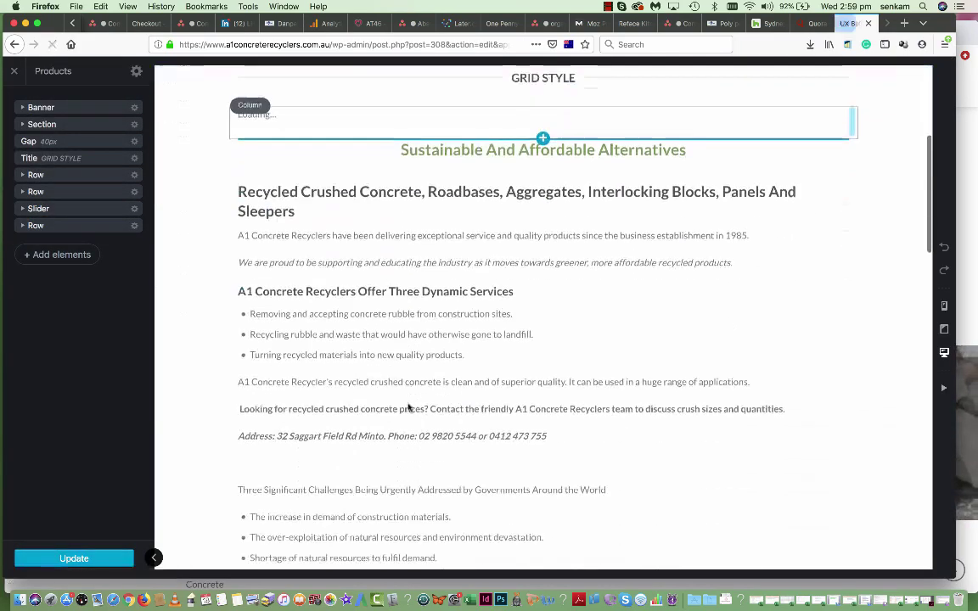
scroll(407, 408, "down", 4)
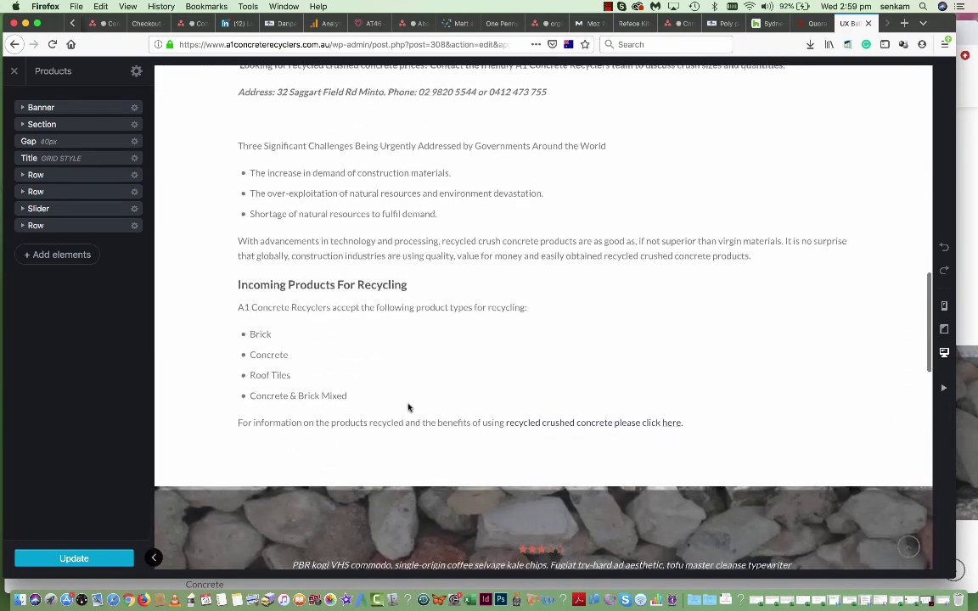
scroll(407, 407, "down", 1)
scroll(399, 412, "up", 10)
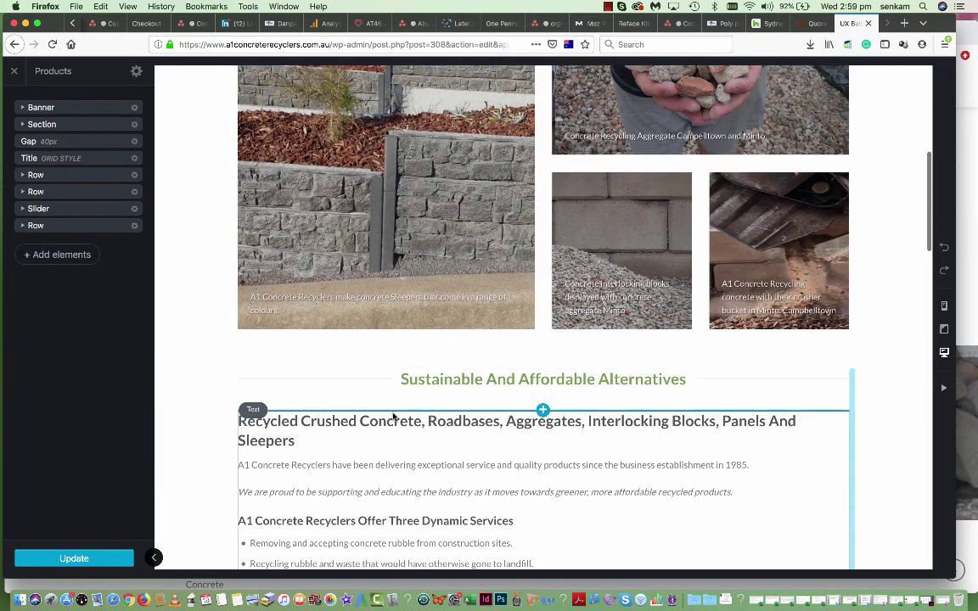
scroll(266, 134, "up", 2)
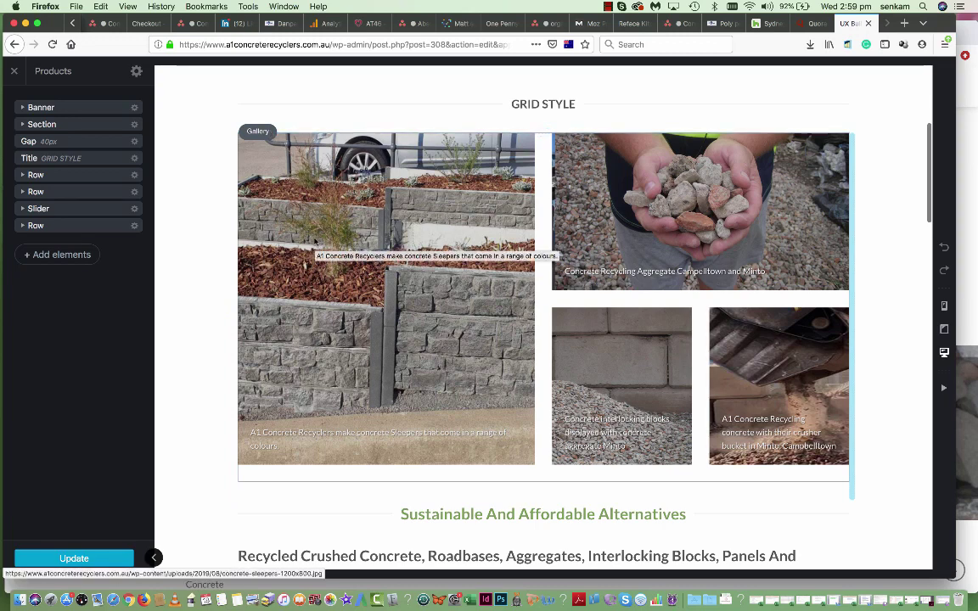
left_click(316, 243)
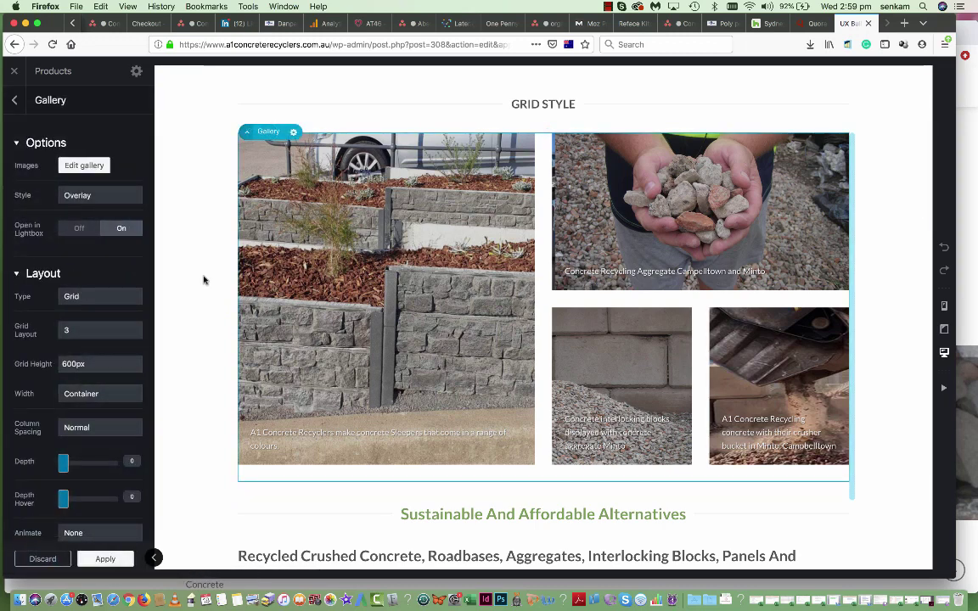
Step: Examine the gallery's Options, Layout, Image and Text settings without changing any of them
scroll(104, 314, "down", 1)
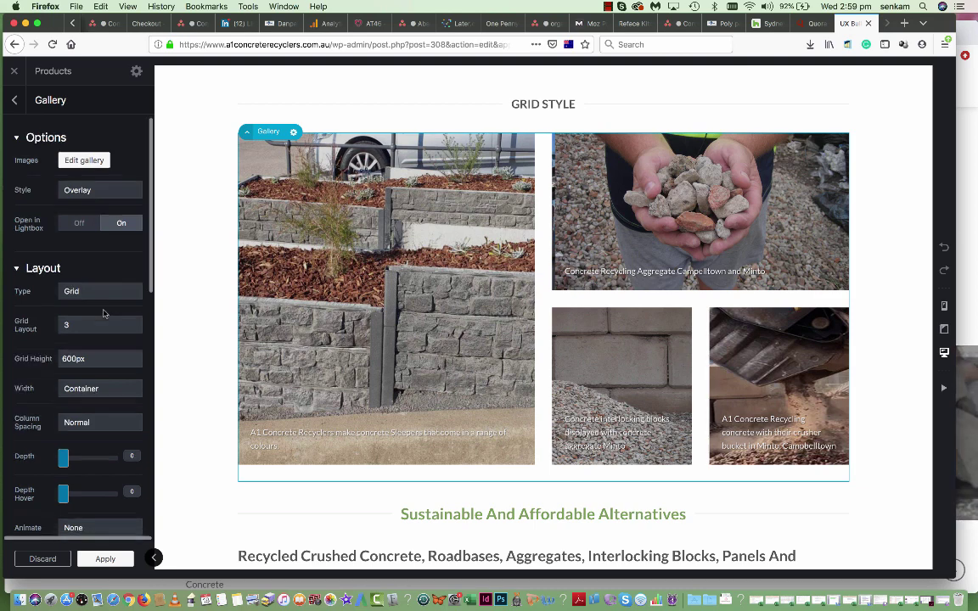
scroll(104, 314, "down", 10)
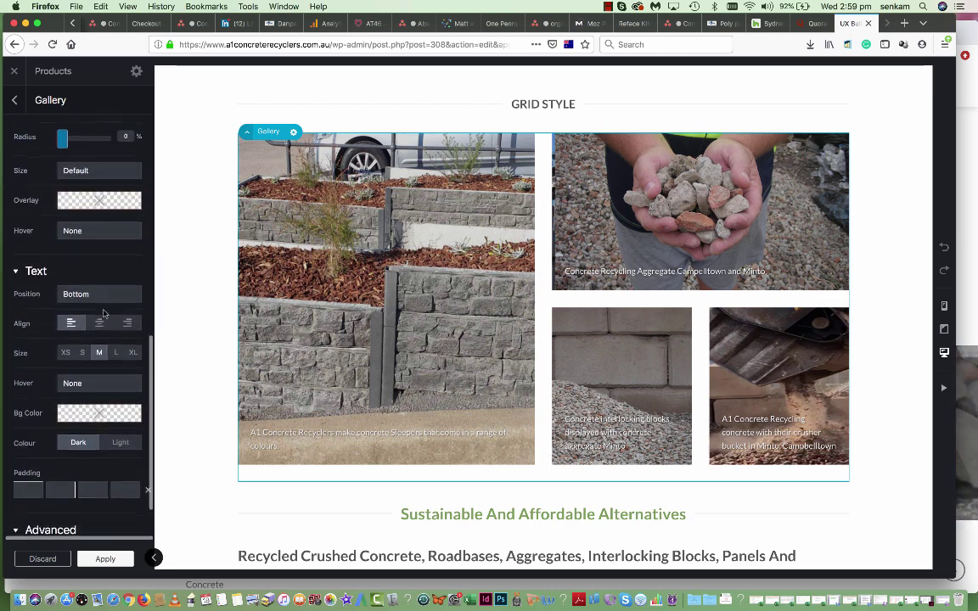
scroll(104, 314, "down", 2)
scroll(103, 314, "up", 8)
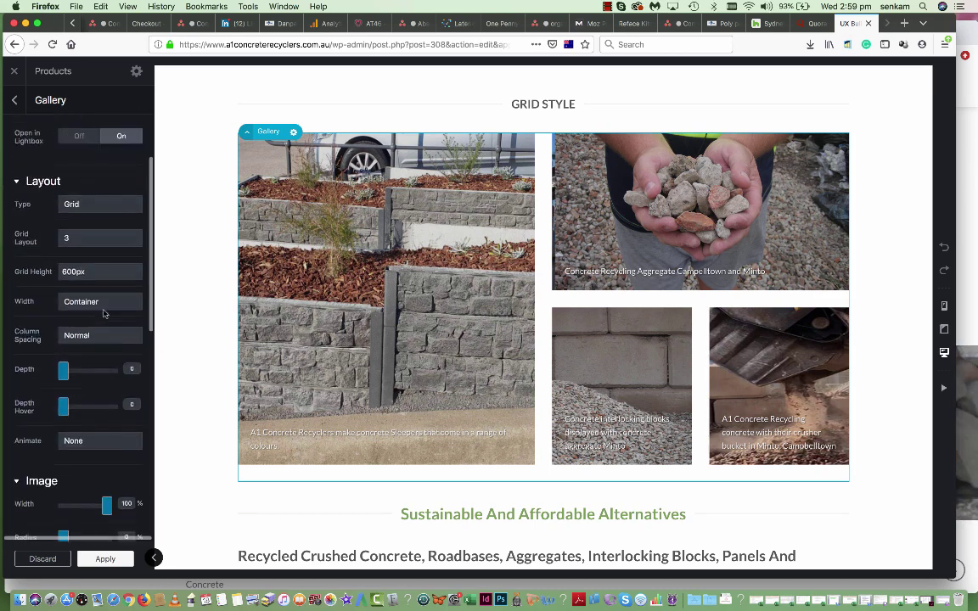
scroll(103, 314, "up", 3)
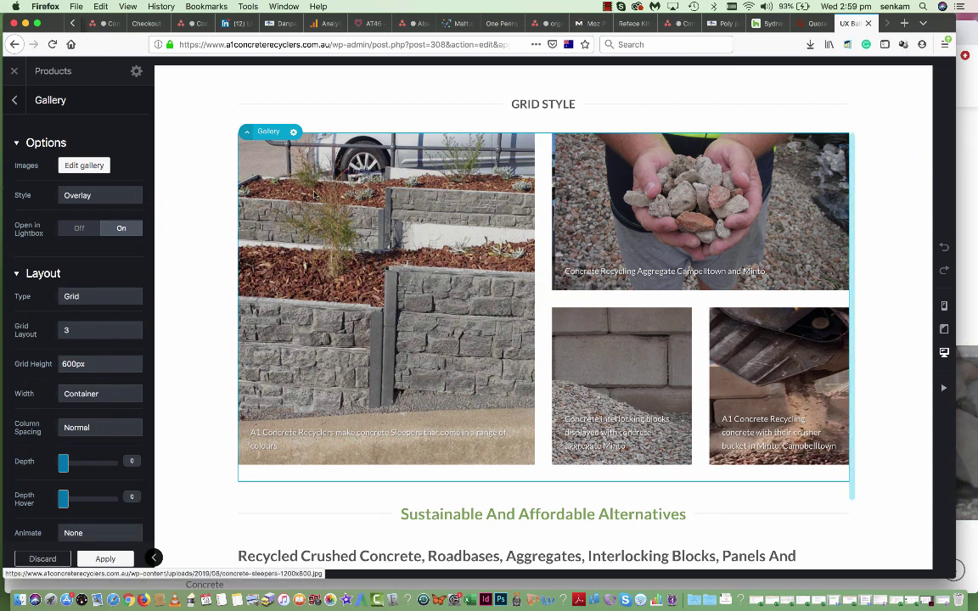
left_click(293, 132)
left_click(289, 166)
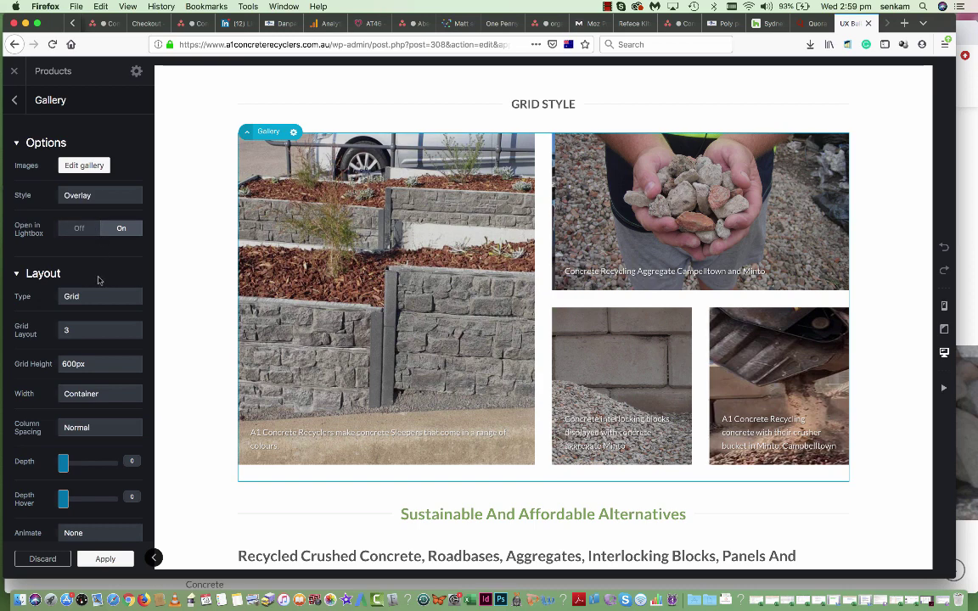
scroll(119, 400, "down", 5)
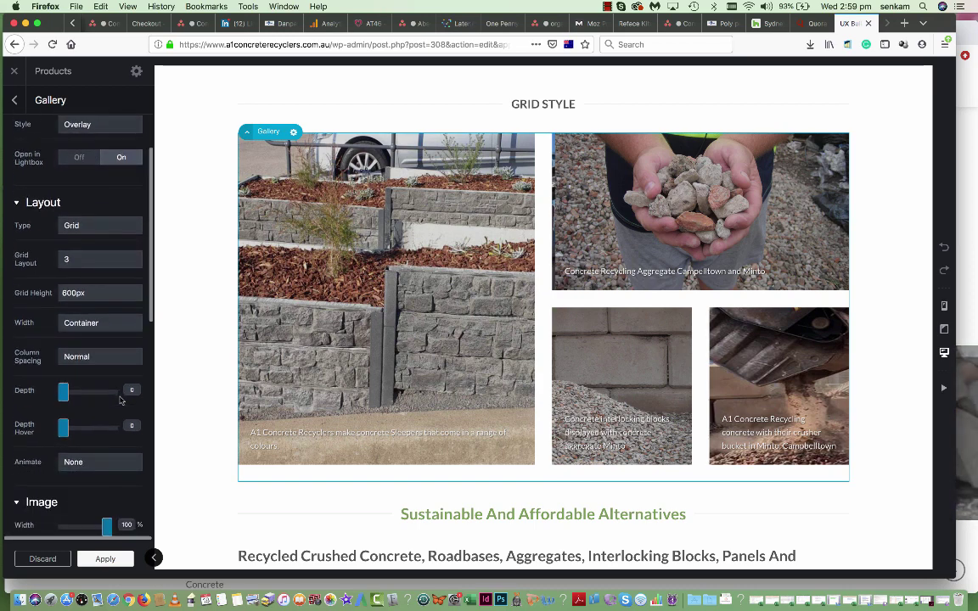
scroll(121, 401, "down", 3)
scroll(121, 400, "down", 2)
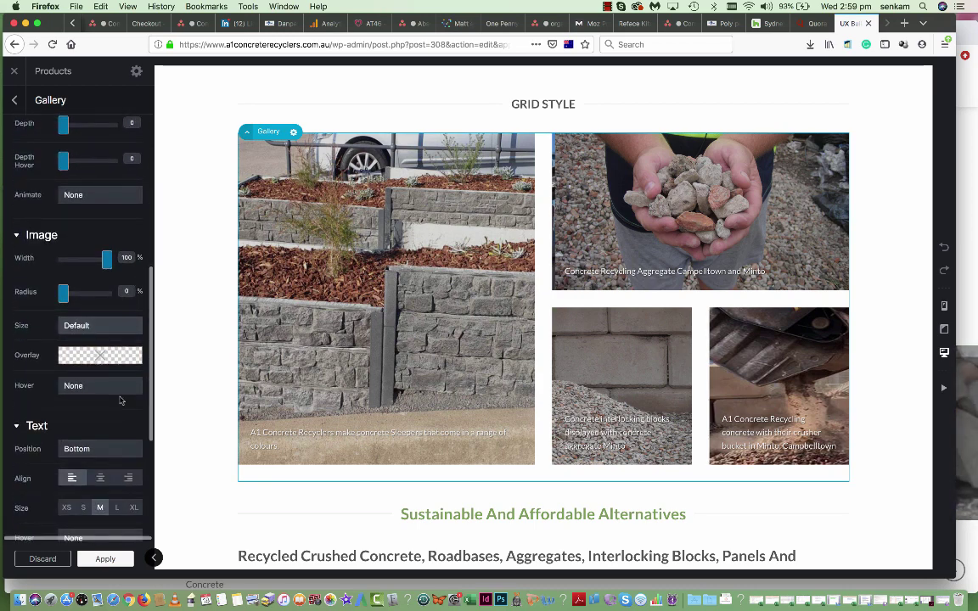
scroll(120, 401, "down", 2)
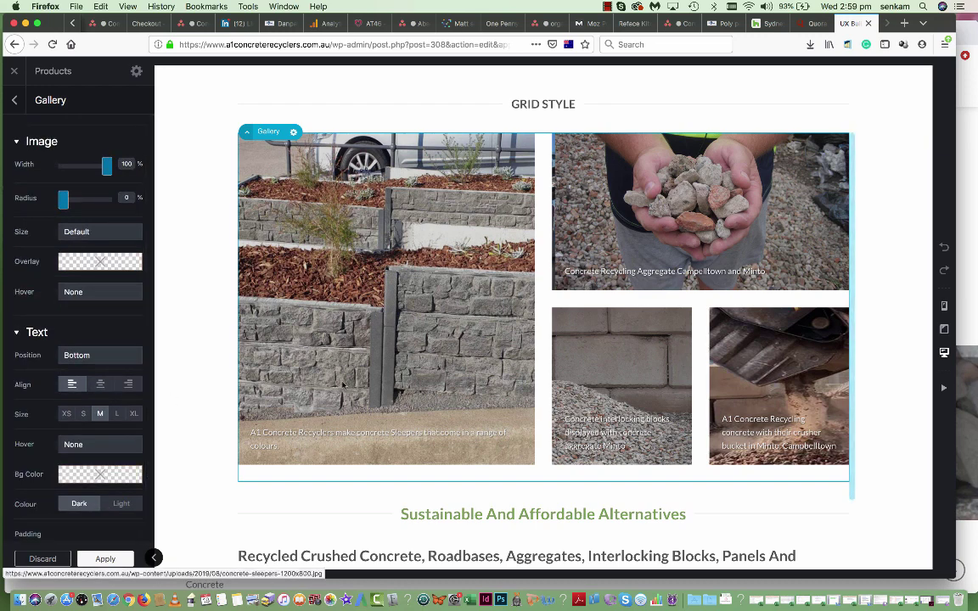
scroll(342, 386, "down", 2)
scroll(615, 339, "up", 2)
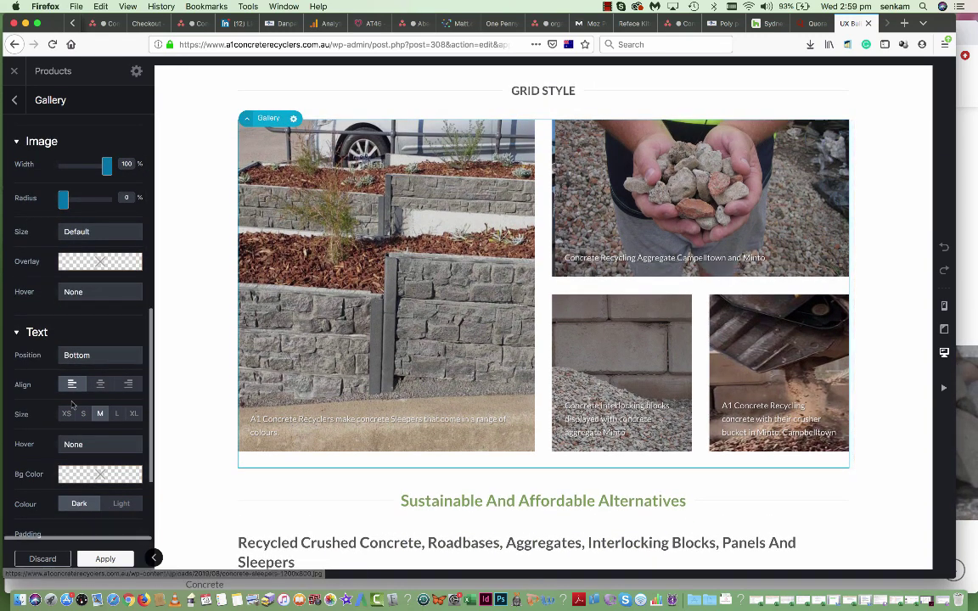
scroll(73, 405, "down", 3)
Step: Open the Products gallery's image editor and check the attachment details of each of its four images
scroll(70, 365, "up", 10)
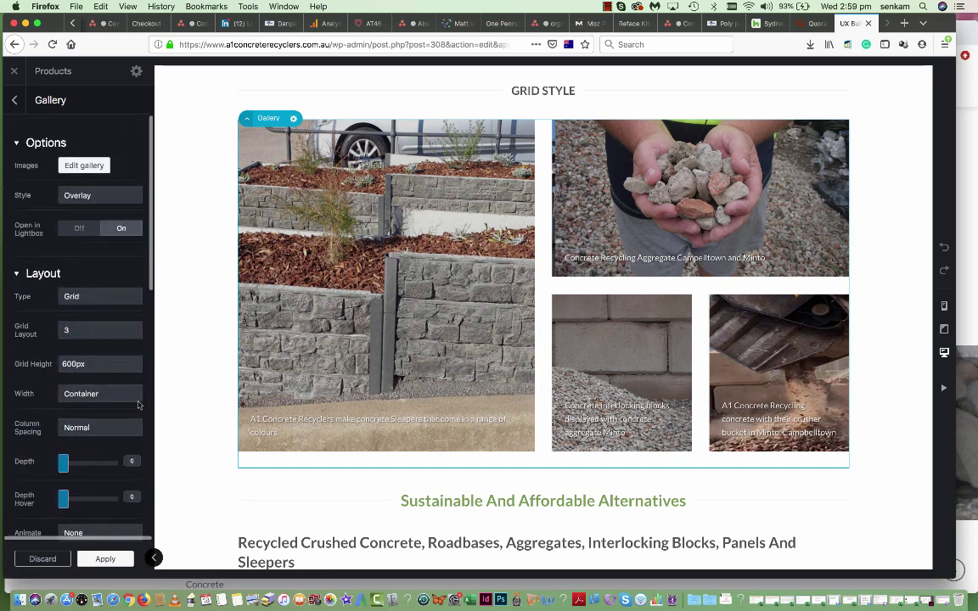
left_click(80, 165)
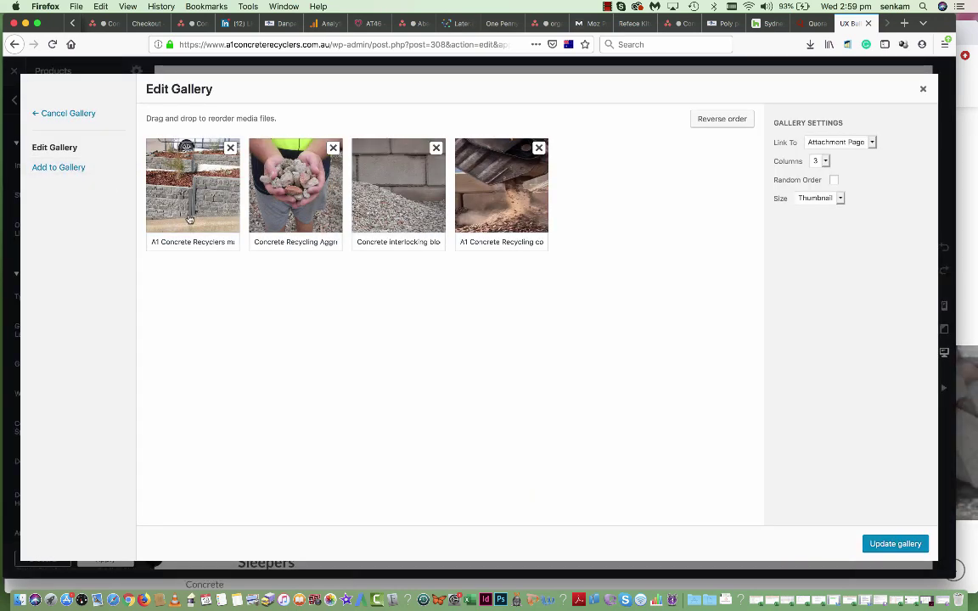
left_click(189, 219)
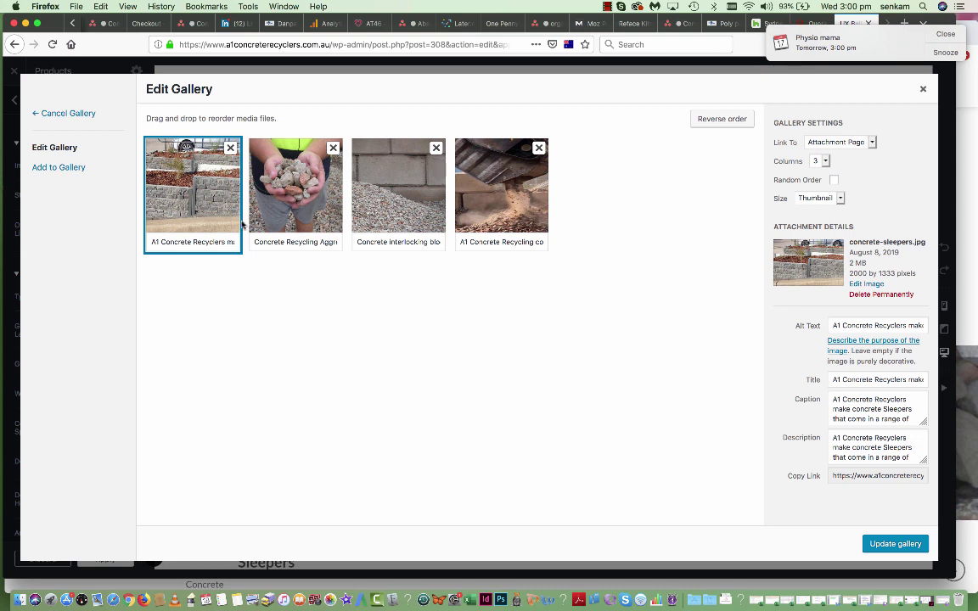
left_click(289, 216)
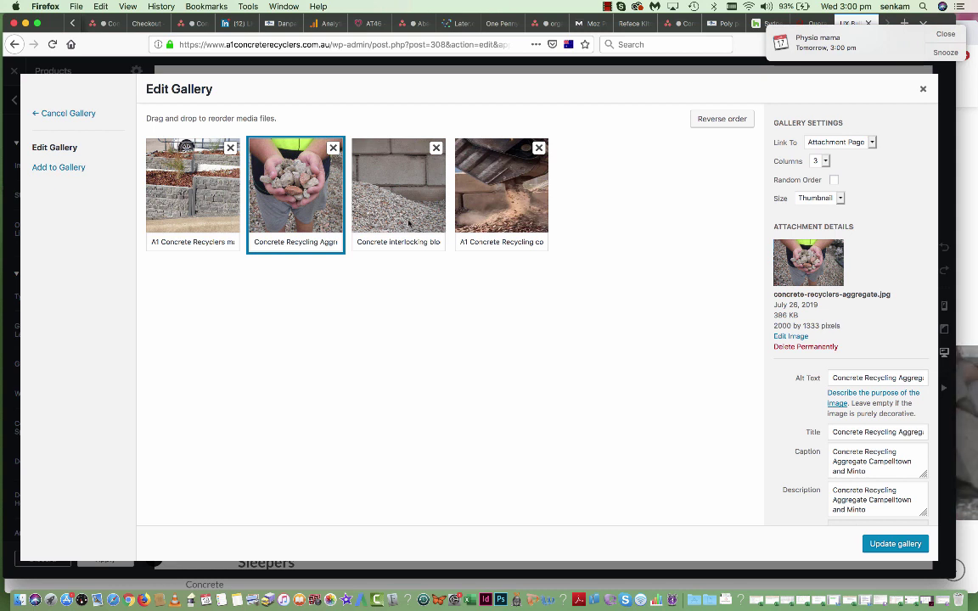
left_click(412, 222)
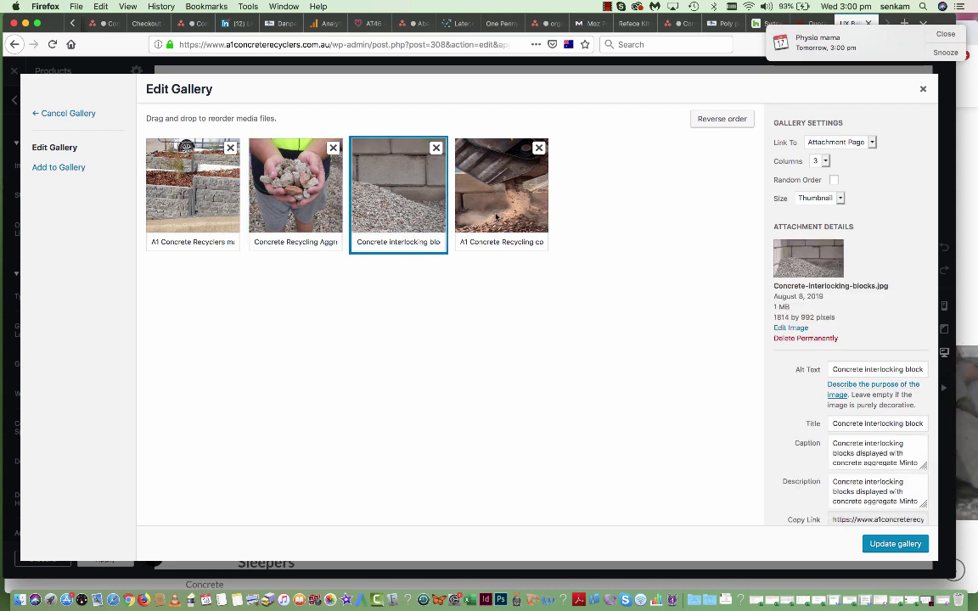
left_click(495, 217)
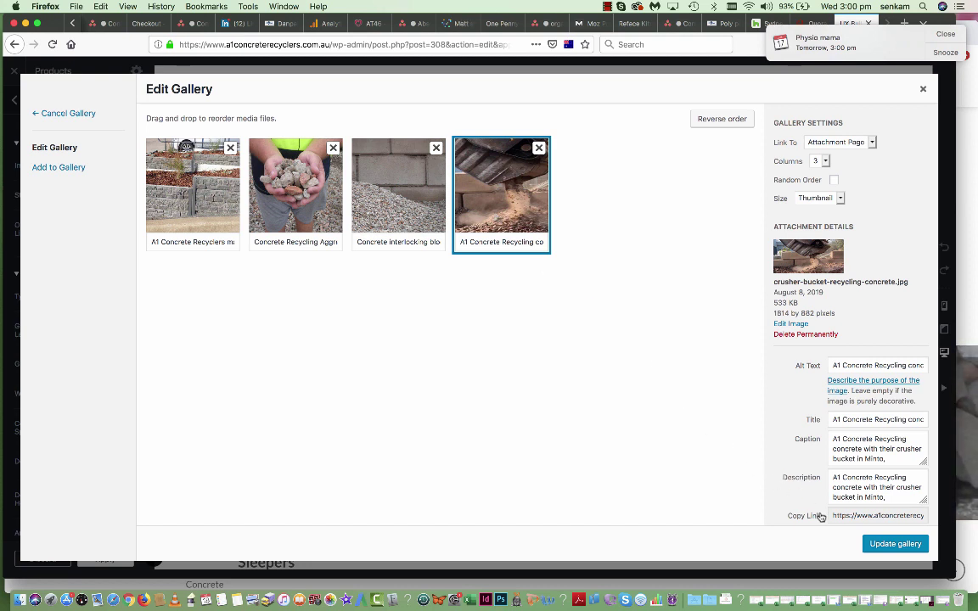
Step: Read through the full file link of the crusher bucket image in its attachment details
left_click(864, 515)
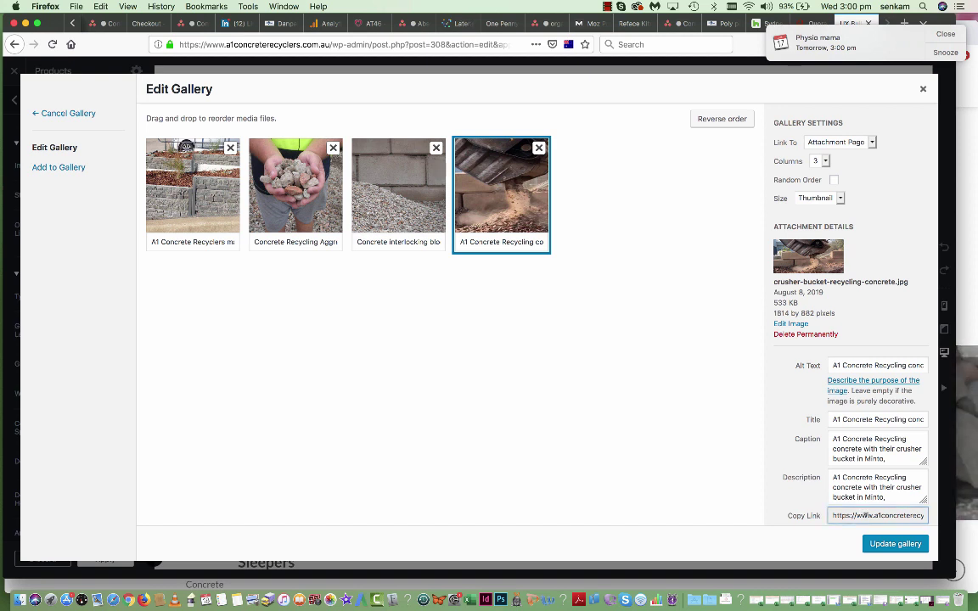
key("Right")
key("Right")
key("Right")
key("Right")
key("Right")
key("Right")
key("Right")
key("Right")
key("Right")
key("Right")
key("Right")
key("Right")
key("Right")
key("Right")
key("Right")
key("Right")
key("Right")
key("Right")
key("Right")
key("Right")
key("Right")
key("Right")
key("Right")
key("Right")
key("Right")
key("Right")
key("Right")
key("Right")
key("Right")
key("Right")
key("Right")
key("Right")
key("Right")
key("Right")
key("Right")
key("Right")
key("Right")
key("Right")
key("Right")
key("Right")
Step: Review the interlocking blocks and sleepers images and the gallery's Link To options, keeping Attachment Page, and close the gallery editor
left_click(424, 216)
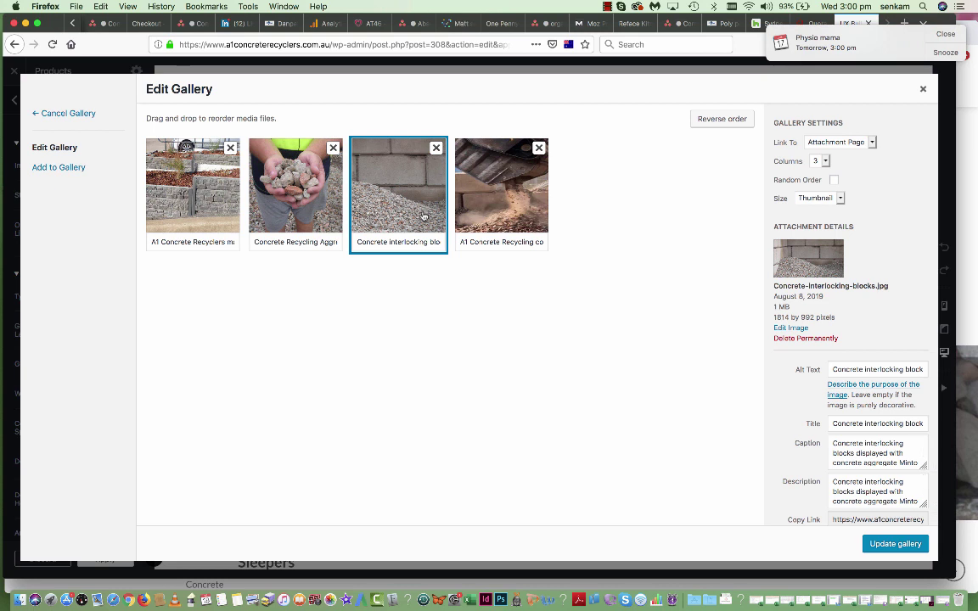
left_click(223, 191)
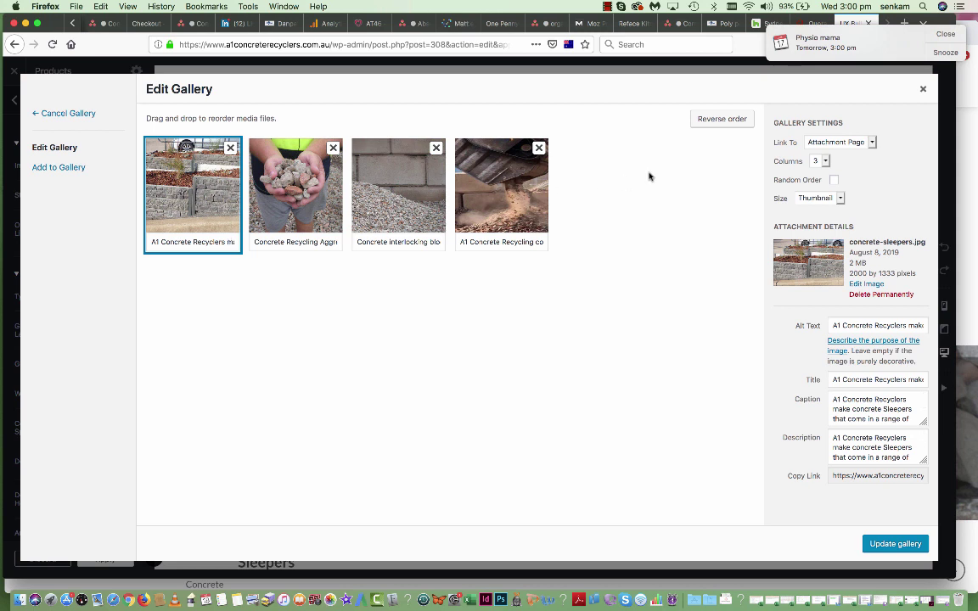
left_click(874, 143)
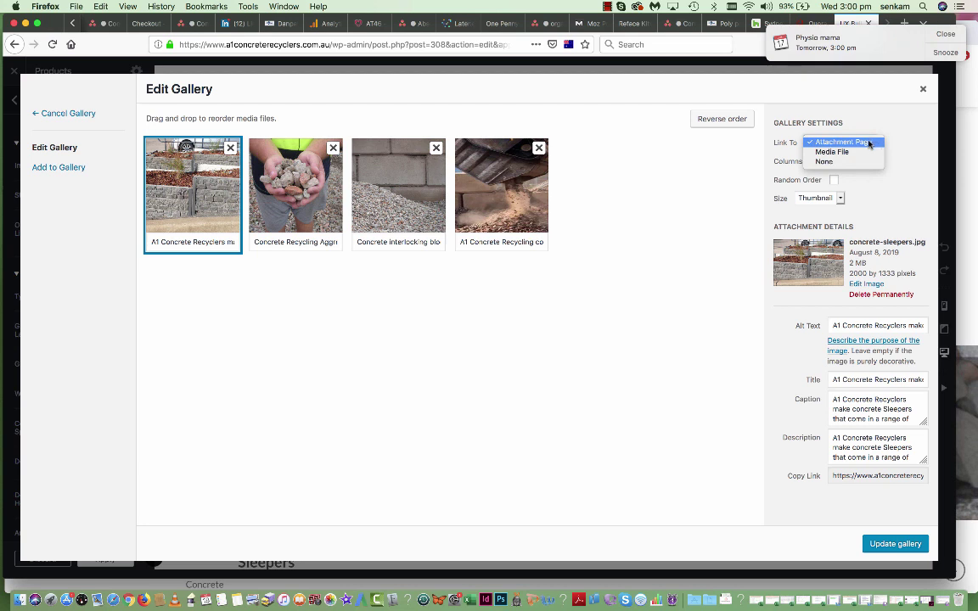
left_click(869, 142)
left_click(701, 248)
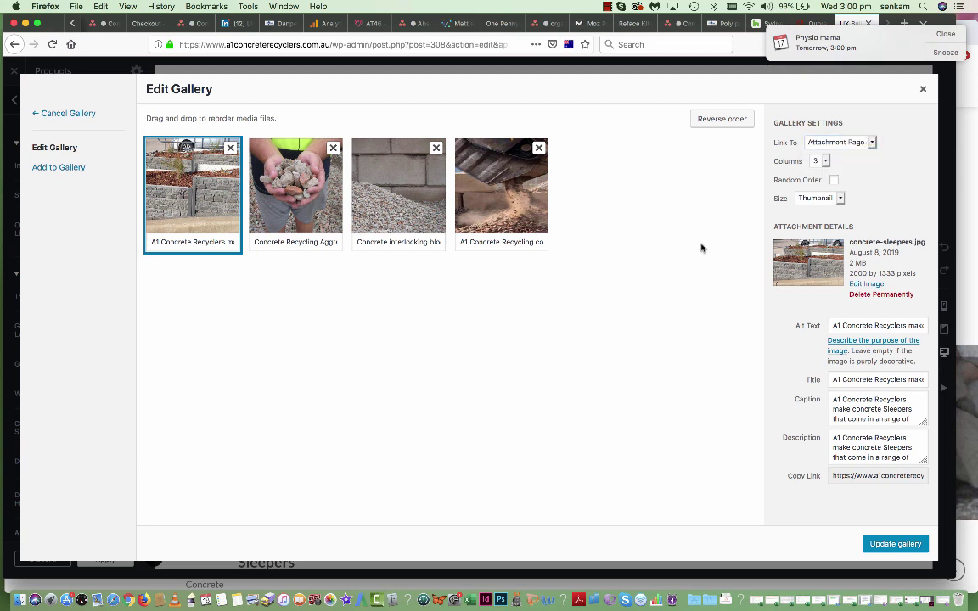
left_click(895, 544)
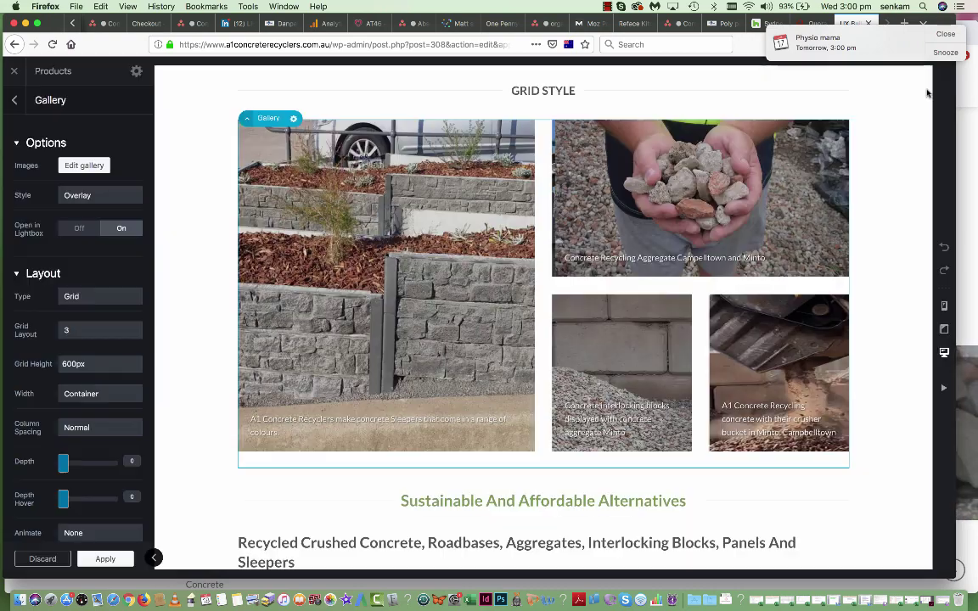
Step: View the "Recycled Crushed Concrete, Roadbases, Aggregates" text block in the text editor and close it without editing
scroll(516, 338, "down", 3)
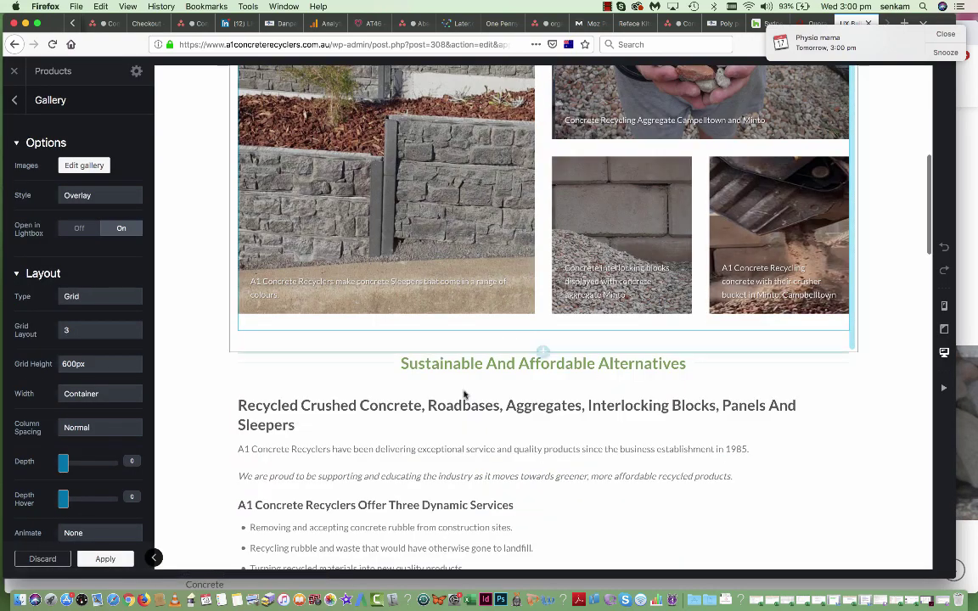
scroll(463, 395, "down", 2)
scroll(447, 409, "down", 3)
scroll(446, 410, "up", 2)
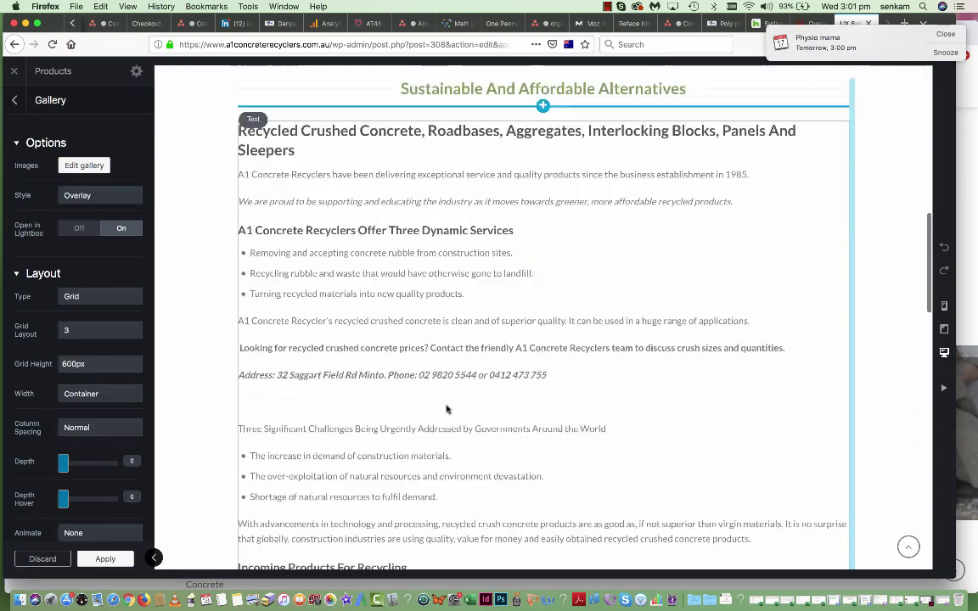
scroll(446, 410, "down", 2)
scroll(446, 409, "down", 3)
scroll(442, 365, "up", 2)
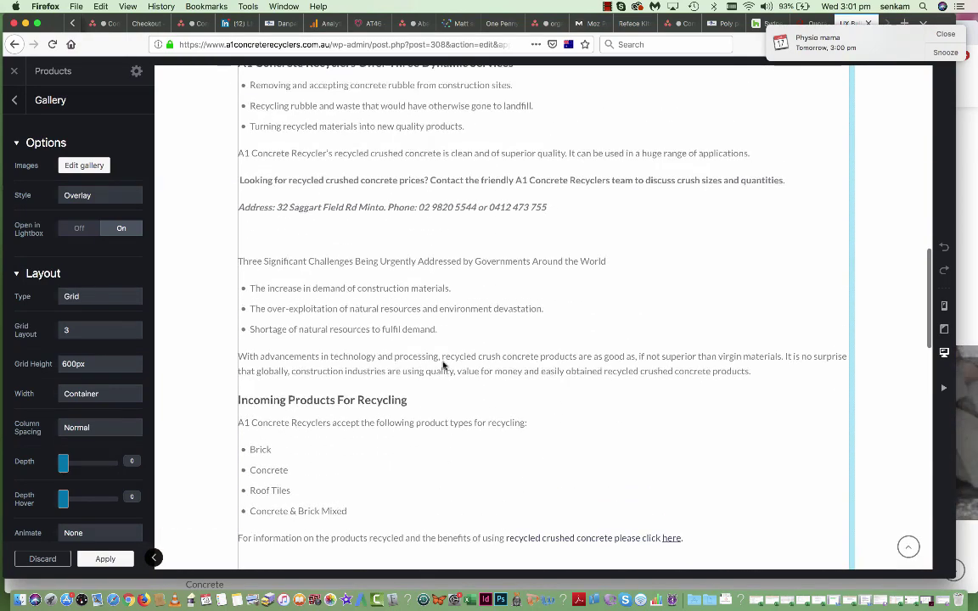
left_click(438, 315)
left_click(46, 148)
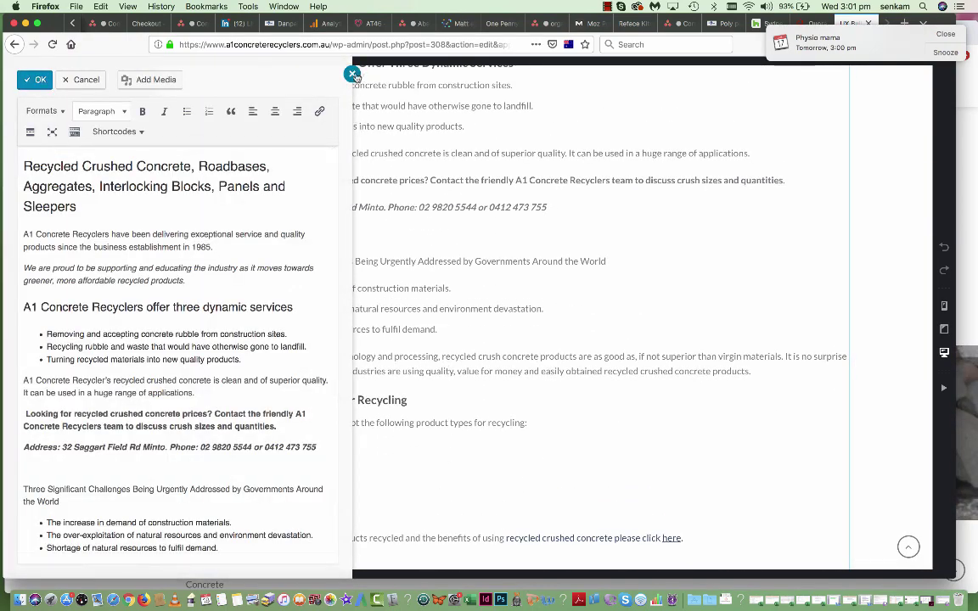
left_click(352, 74)
Step: View the "Outgoing Products for Purchase" text block in the text editor, close it and look over the rest of the page
scroll(348, 261, "down", 8)
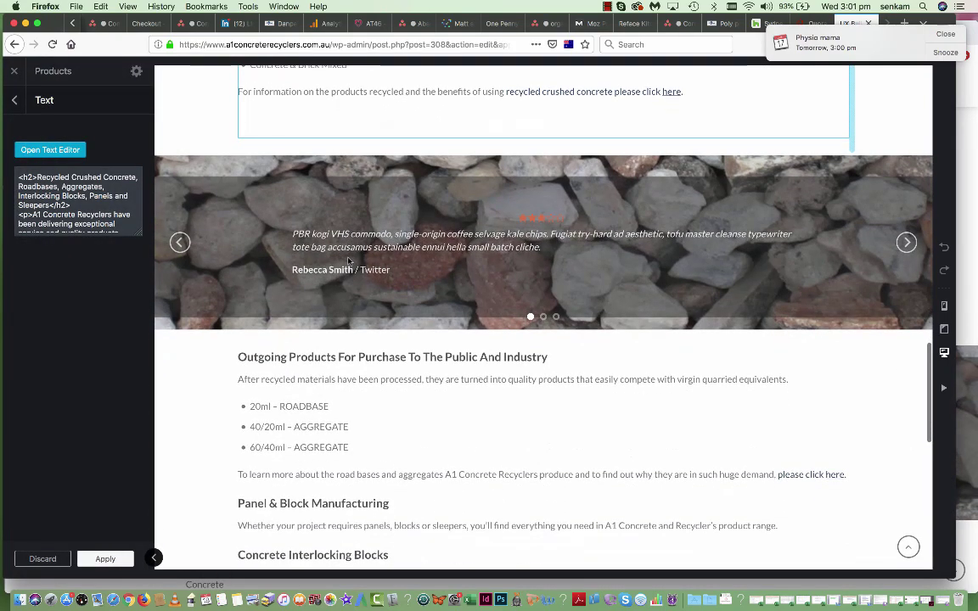
scroll(348, 261, "down", 5)
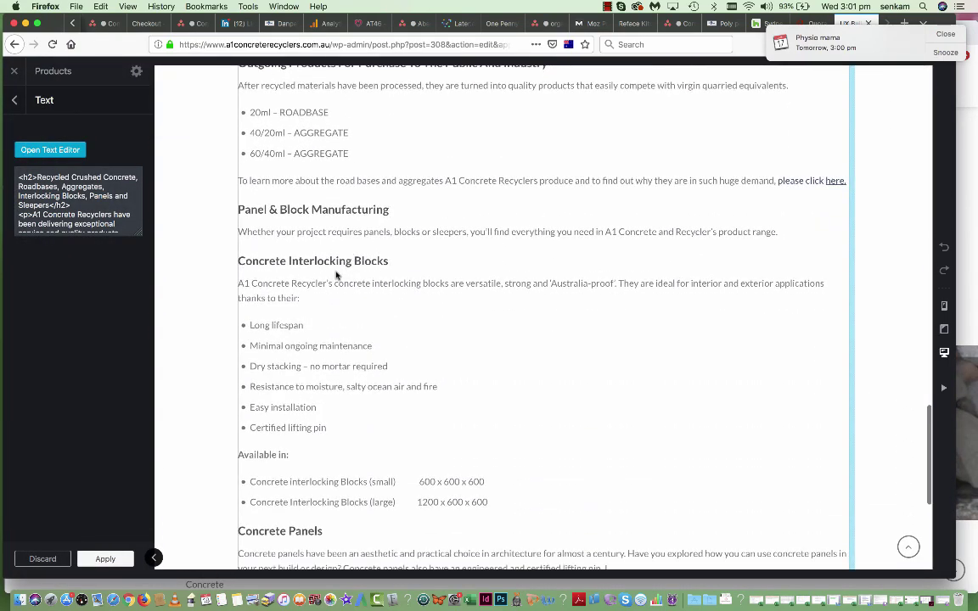
left_click(336, 274)
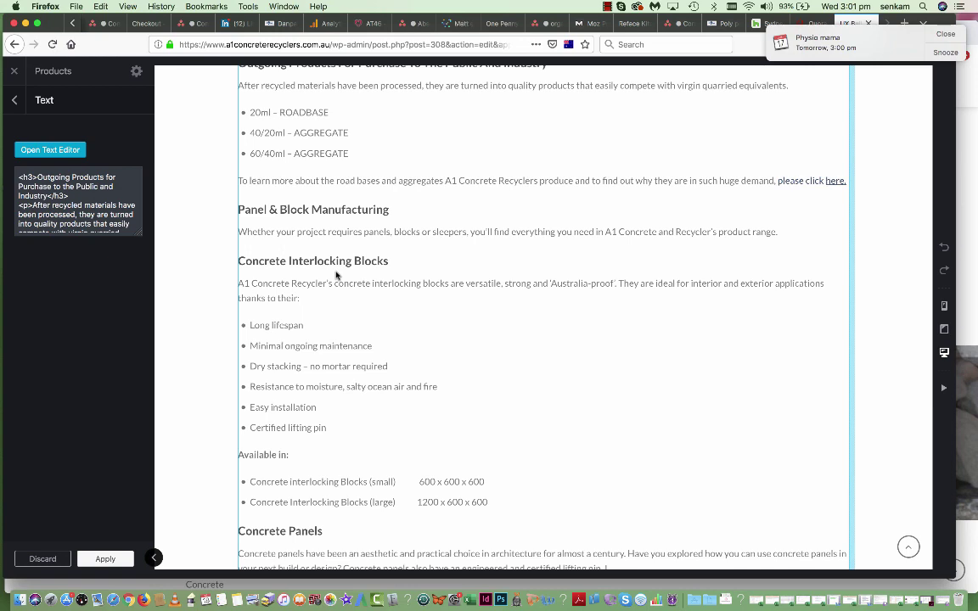
scroll(336, 274, "down", 2)
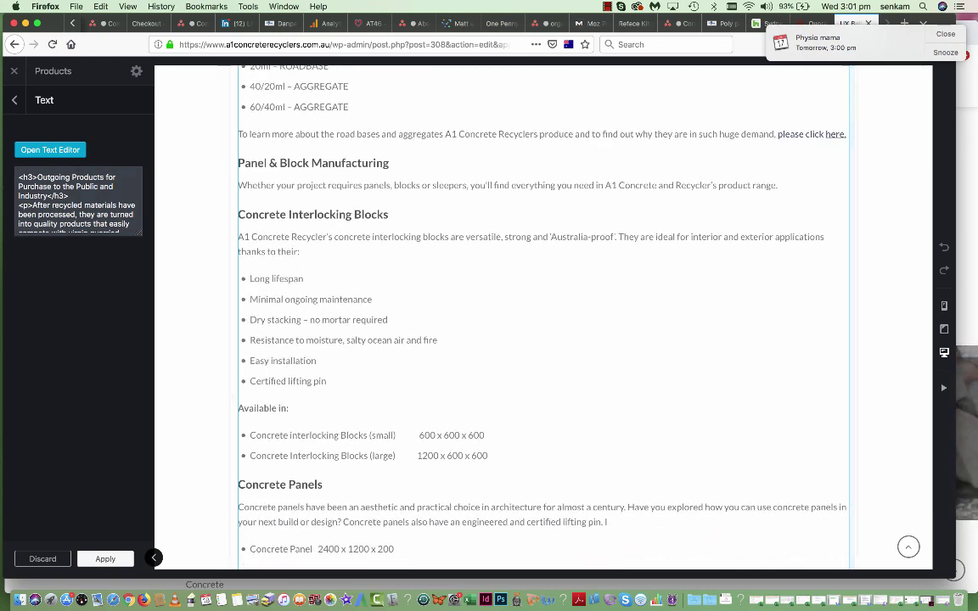
left_click(50, 150)
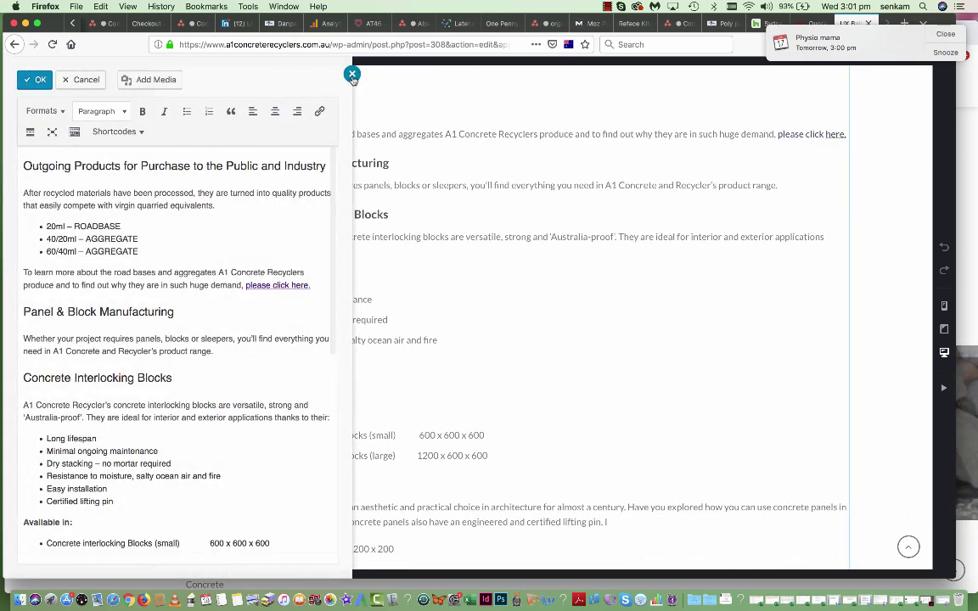
left_click(351, 73)
scroll(431, 303, "down", 5)
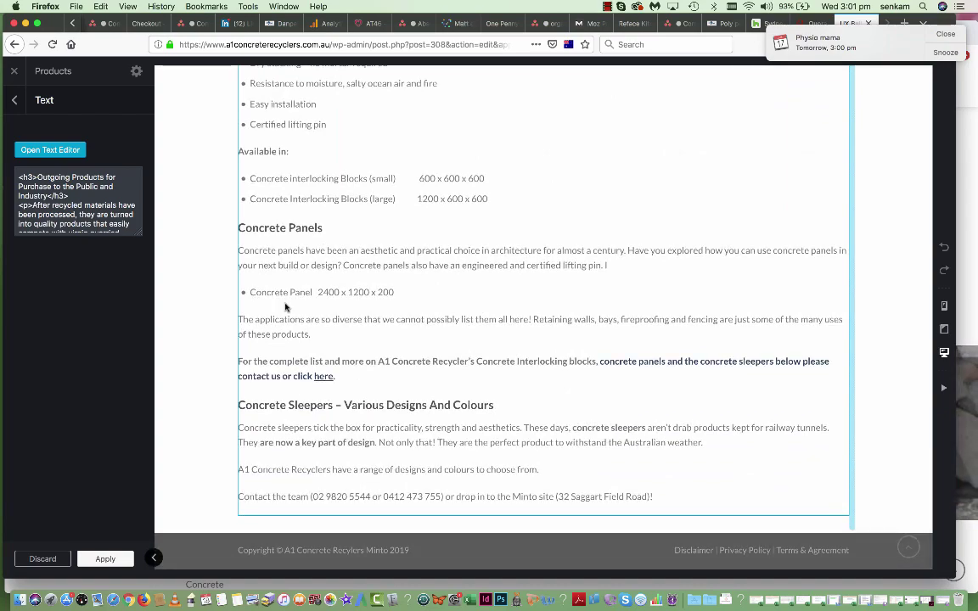
scroll(299, 269, "up", 20)
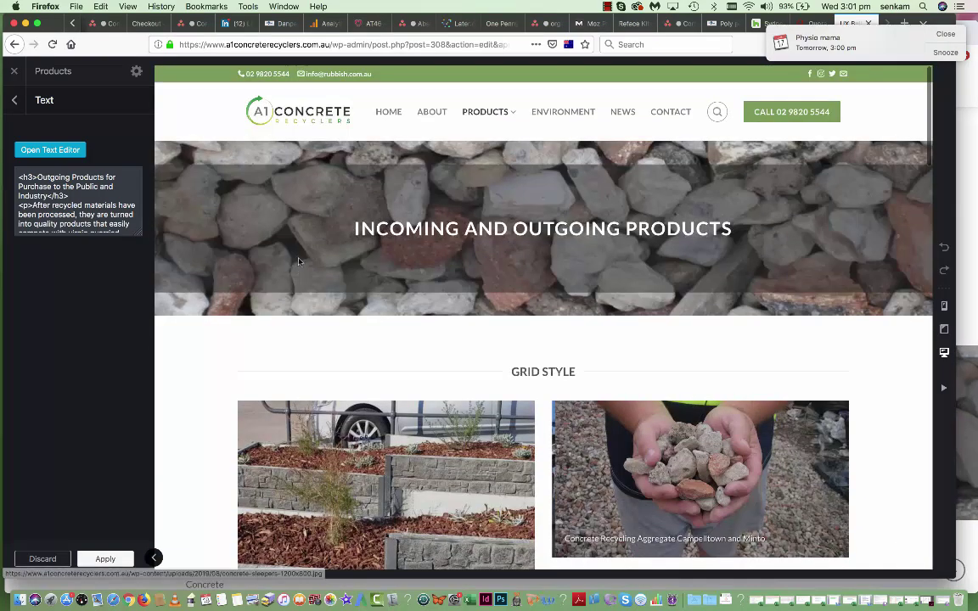
left_click_drag(377, 44, 641, 54)
key("BackSpace")
key("Return")
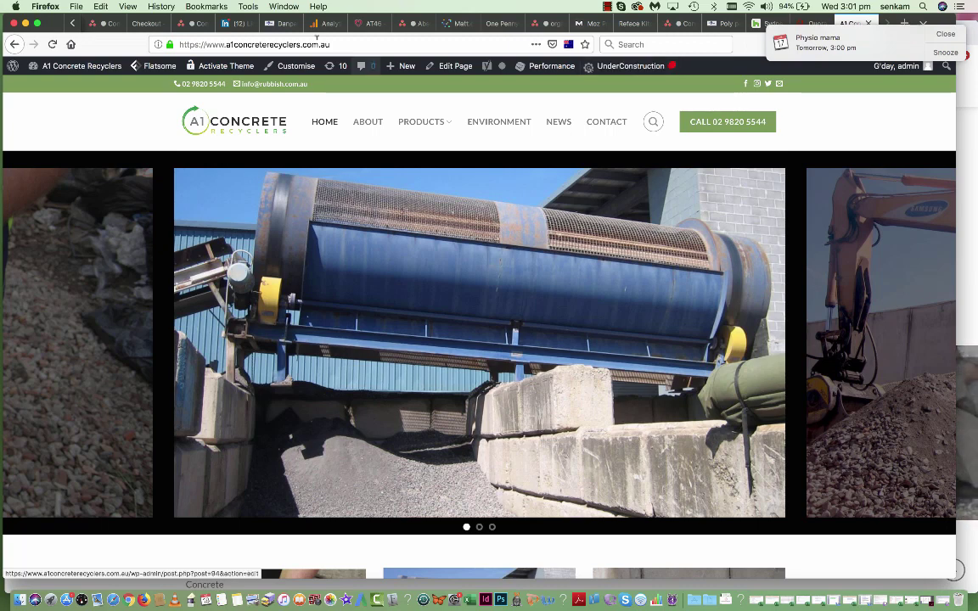
Step: Go to the WordPress dashboard and open the list of all posts
mouse_move(429, 123)
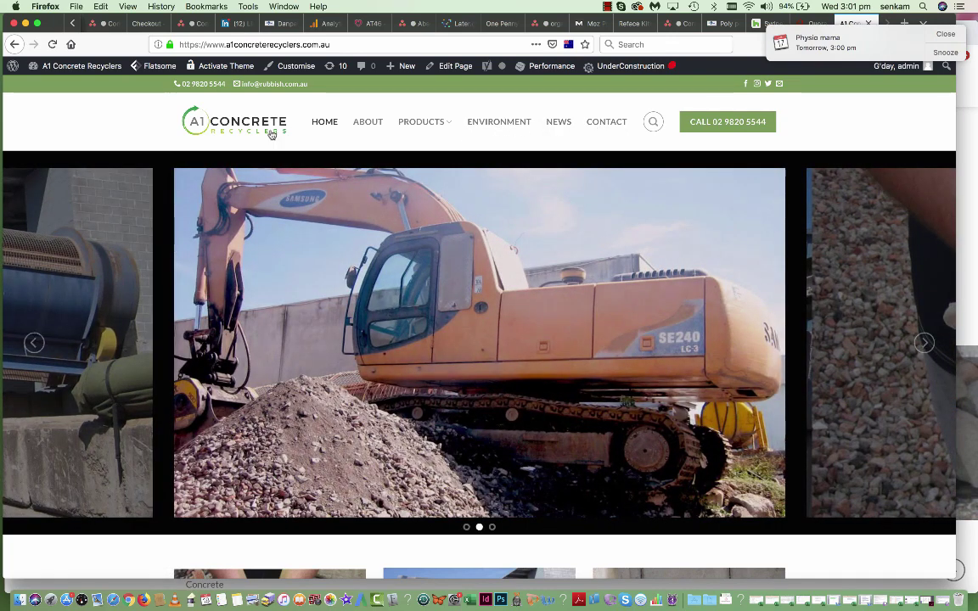
mouse_move(72, 66)
left_click(47, 87)
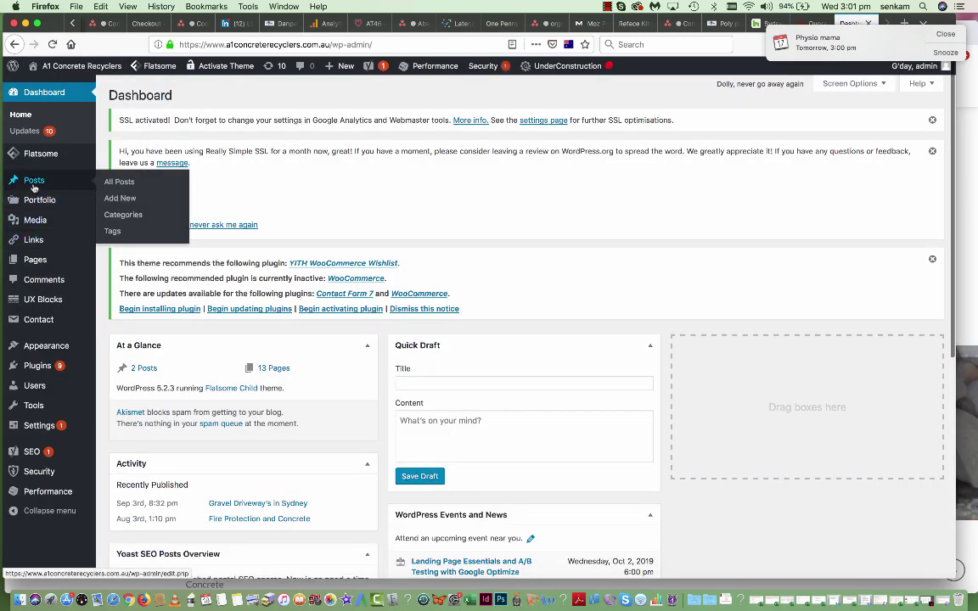
left_click(34, 187)
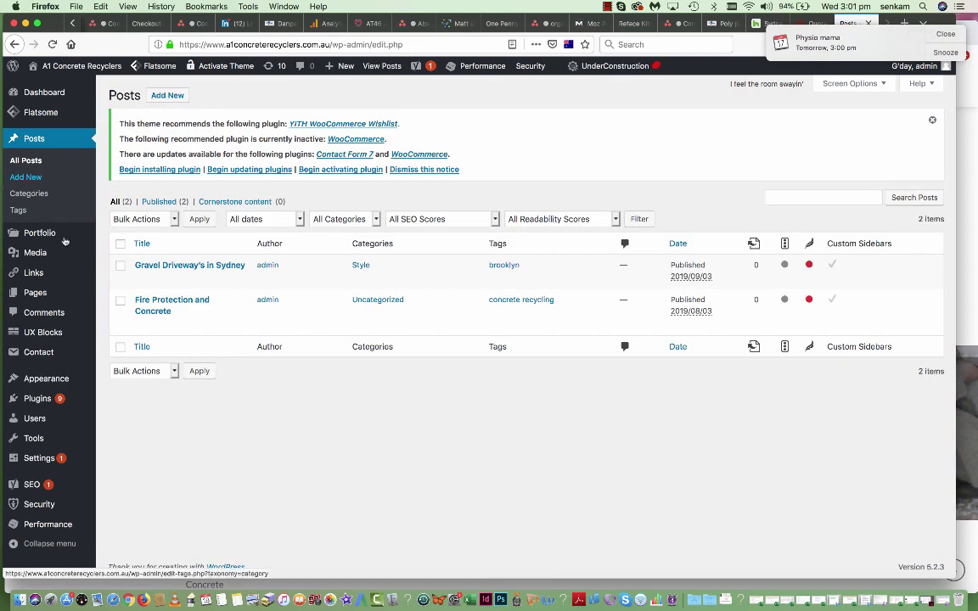
Step: Open the post "Gravel Driveway's in Sydney" for editing and dismiss the calendar notification
mouse_move(157, 277)
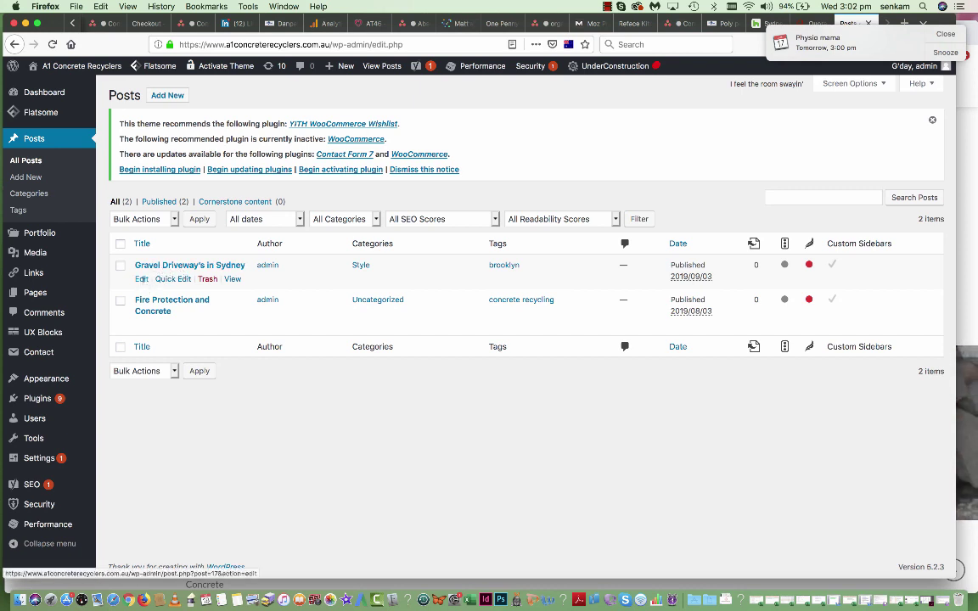
left_click(171, 268)
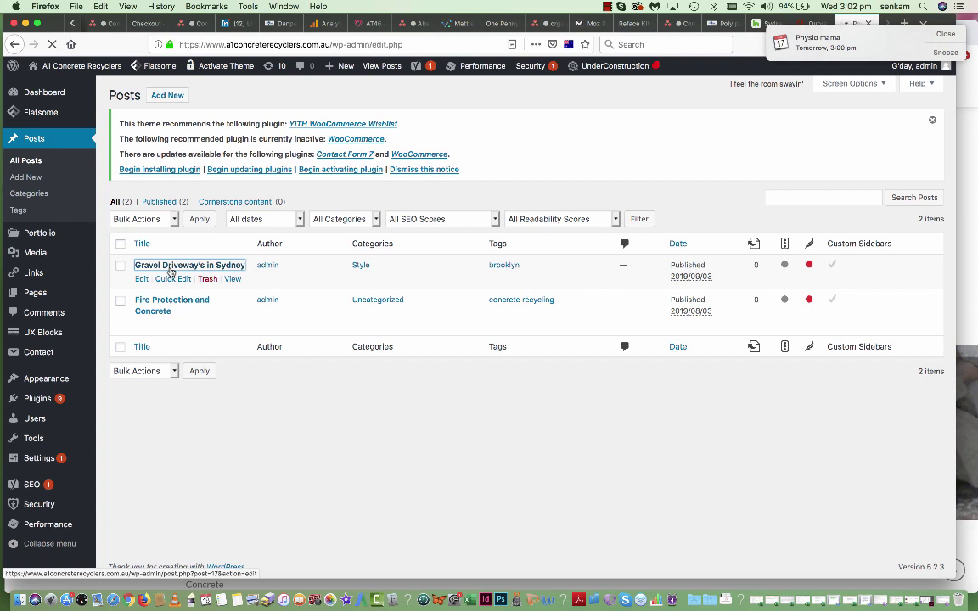
left_click(945, 34)
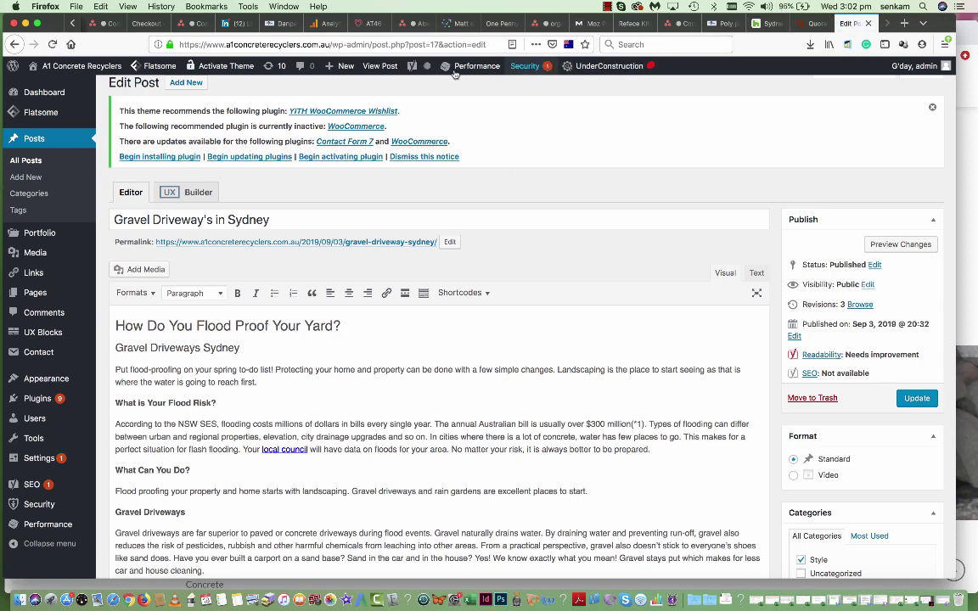
Step: Open the site's home page in a new browser tab using the copied base address, and view the posts on its News page
left_click_drag(330, 44, 136, 43)
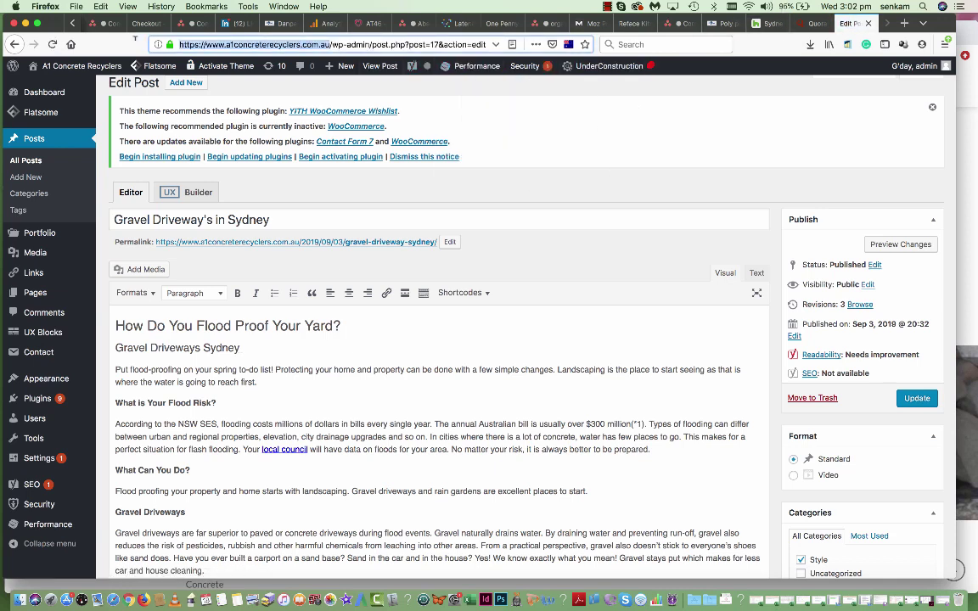
key("super+c")
left_click(904, 23)
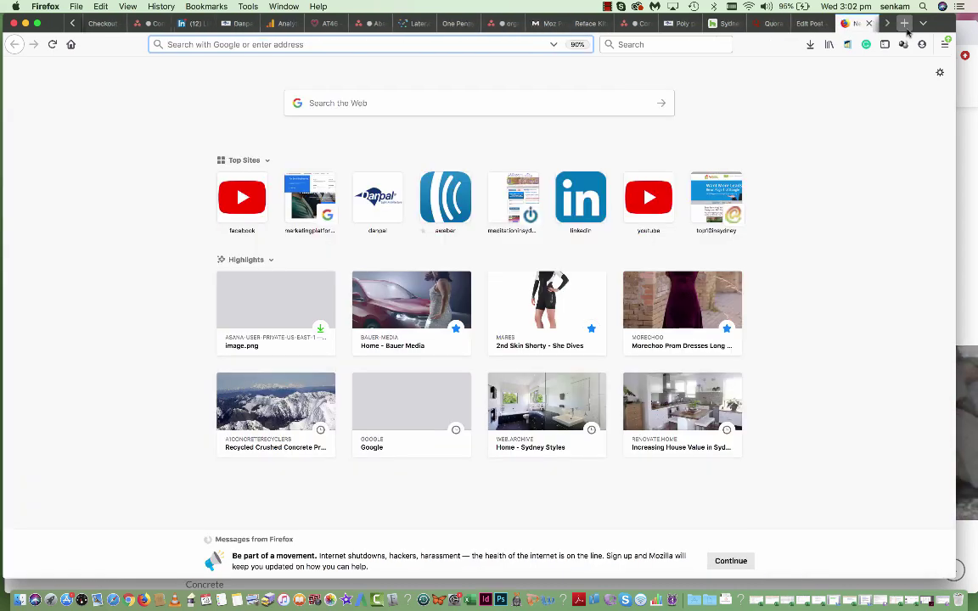
key("super+v")
key("Return")
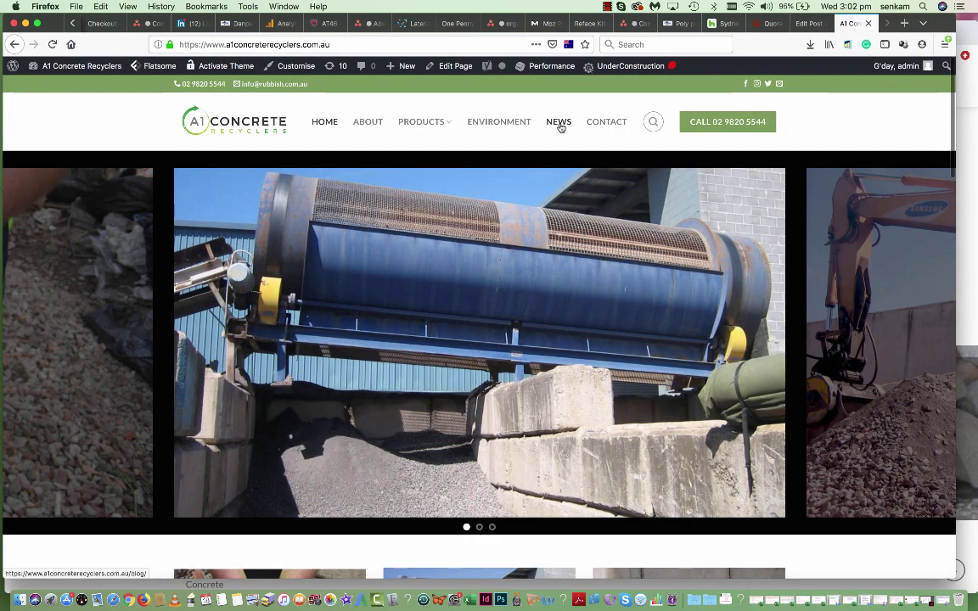
left_click(560, 125)
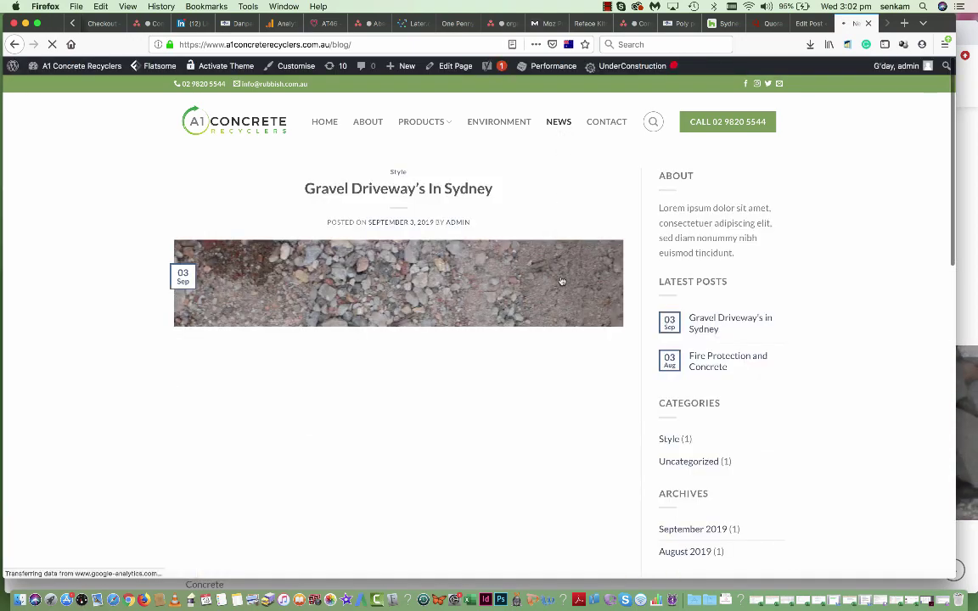
scroll(584, 448, "down", 8)
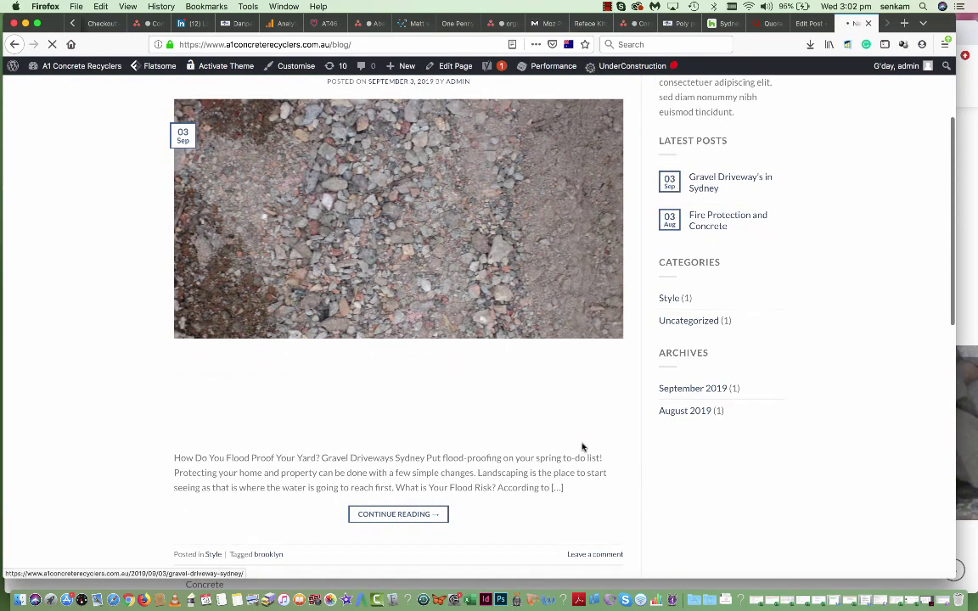
Step: Look through the posts on the News page, and open the full "Fire Protection and Concrete" post to view it
scroll(584, 448, "down", 3)
scroll(583, 449, "up", 10)
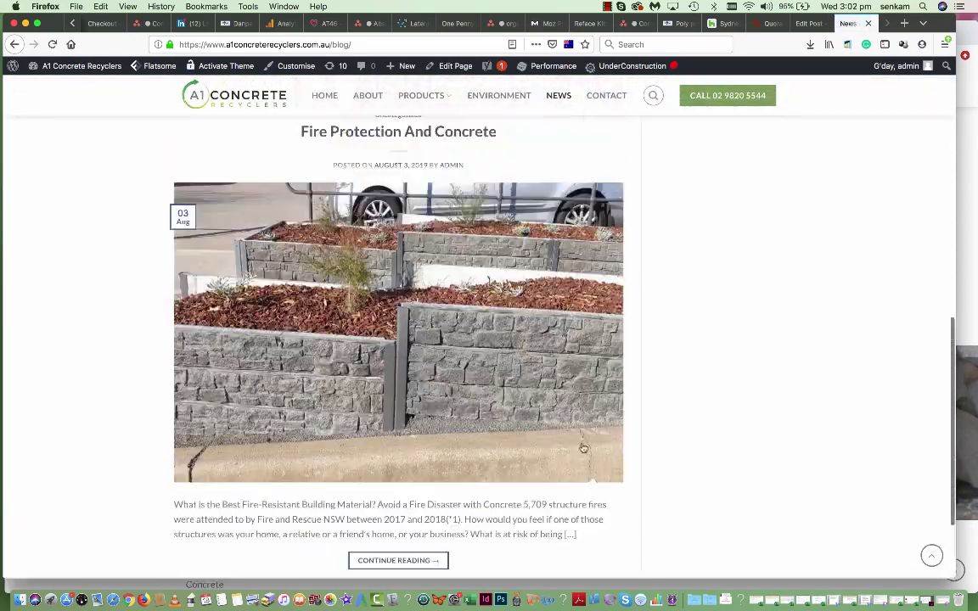
scroll(584, 448, "down", 10)
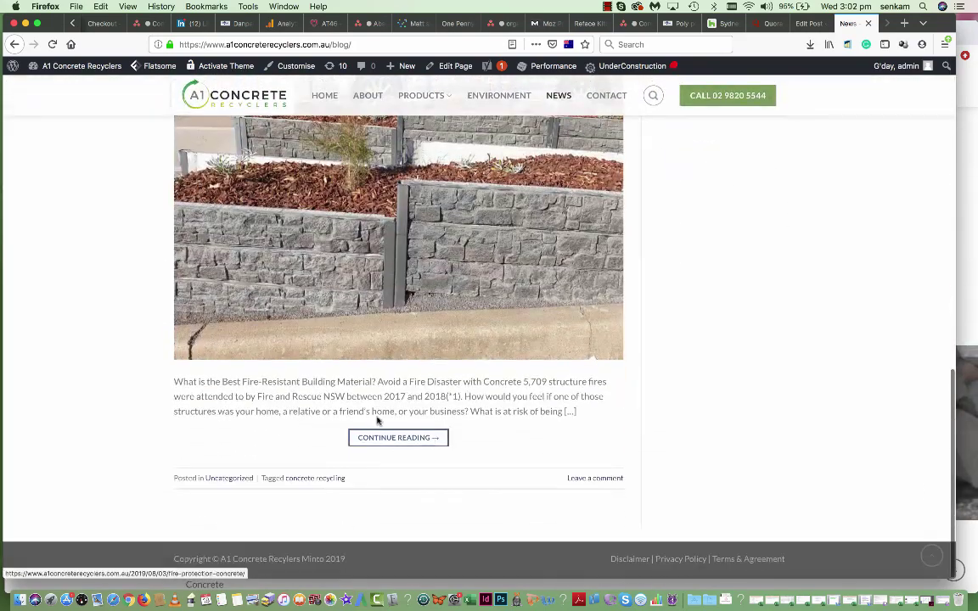
left_click(380, 437)
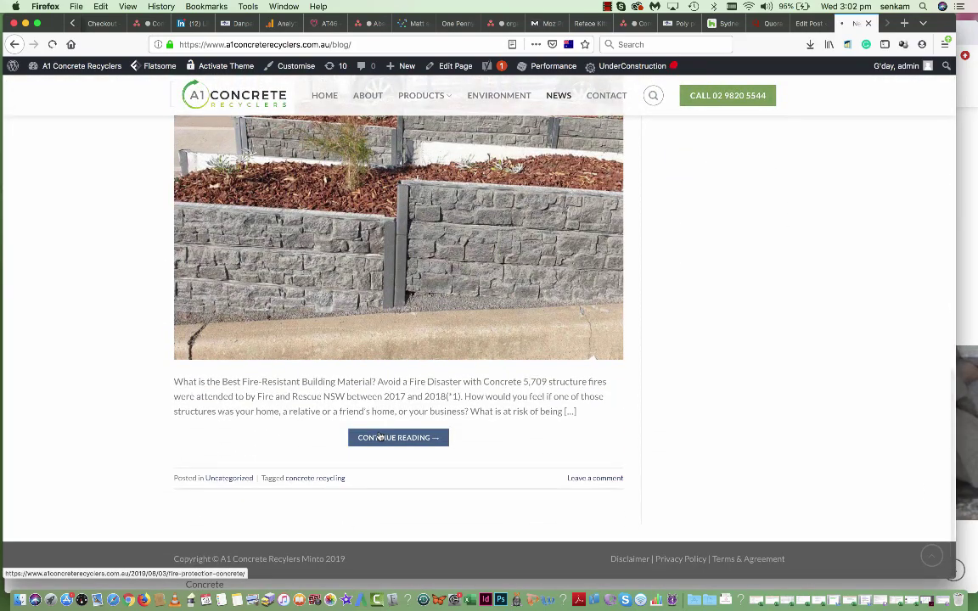
scroll(381, 437, "down", 5)
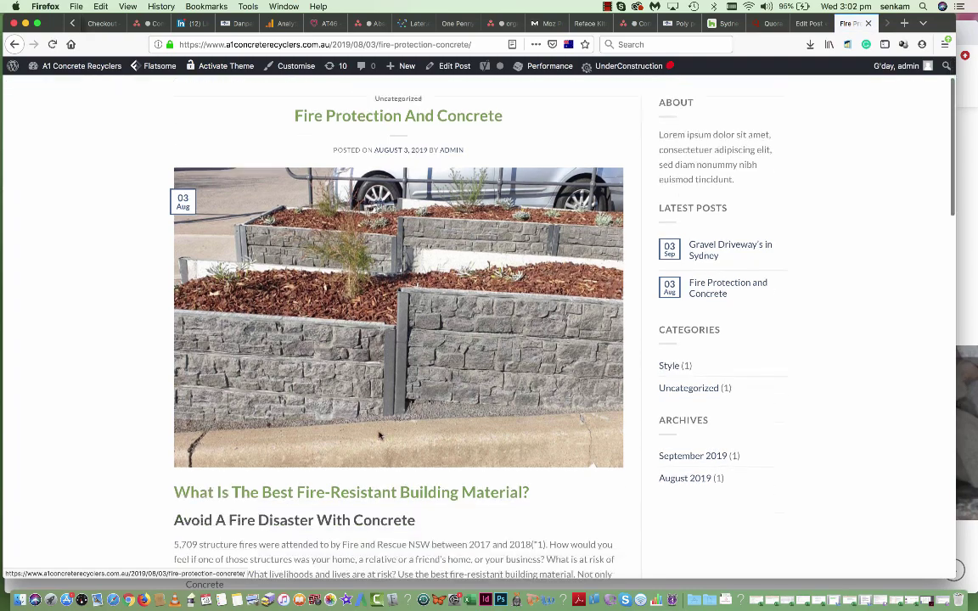
scroll(381, 436, "up", 5)
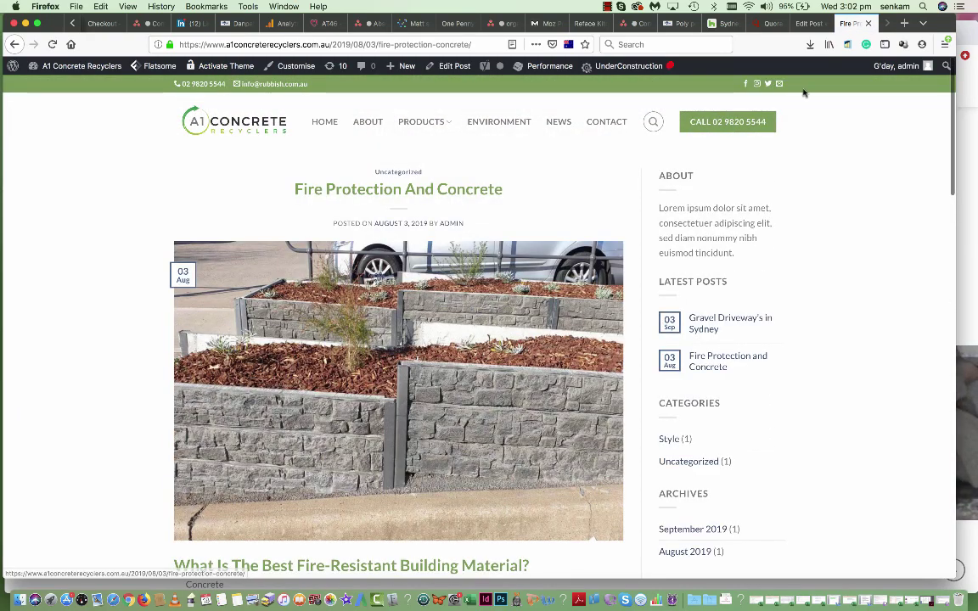
Step: Return to the WordPress admin, list all posts and open "Fire Protection and Concrete" for editing
left_click(809, 23)
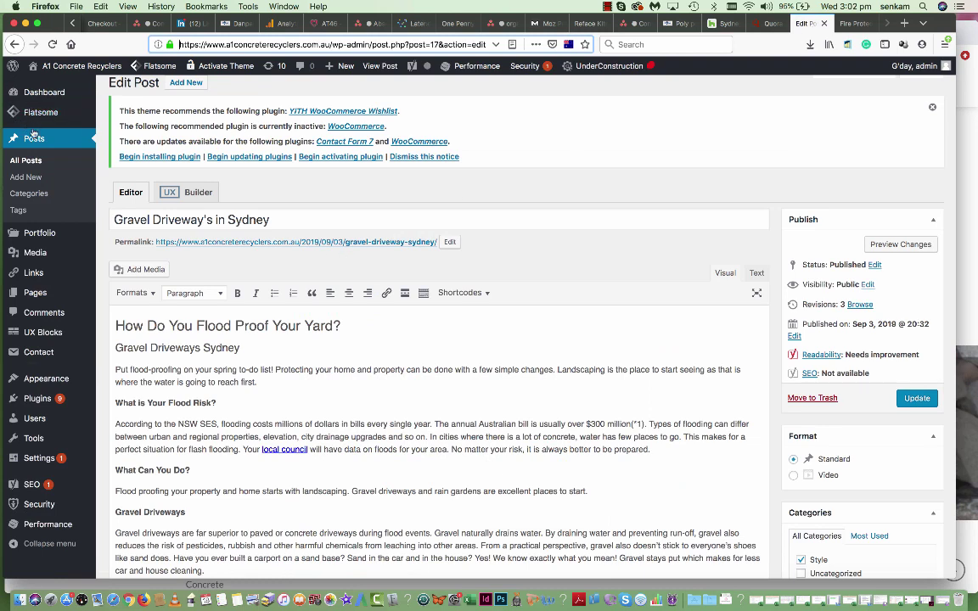
left_click(25, 161)
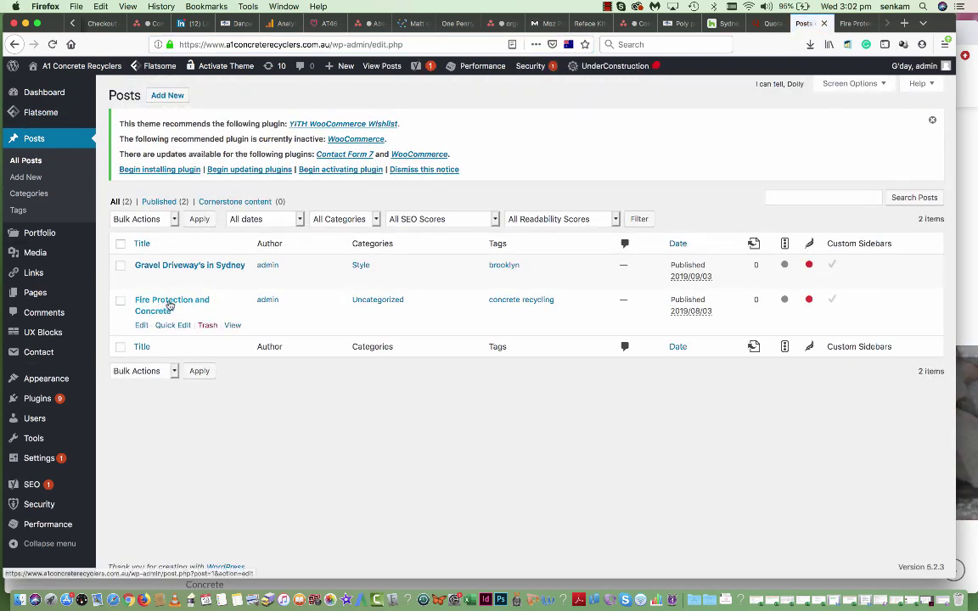
left_click(143, 326)
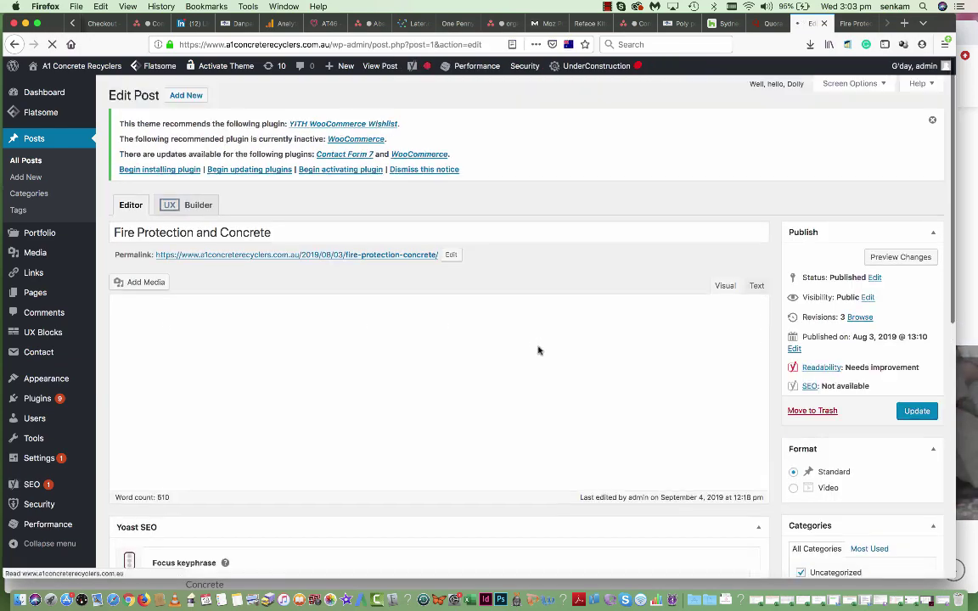
Step: Select SL150-bobcat-used-in-yard.jpg in the post's featured image picker, and close the picker without setting it
scroll(538, 350, "down", 10)
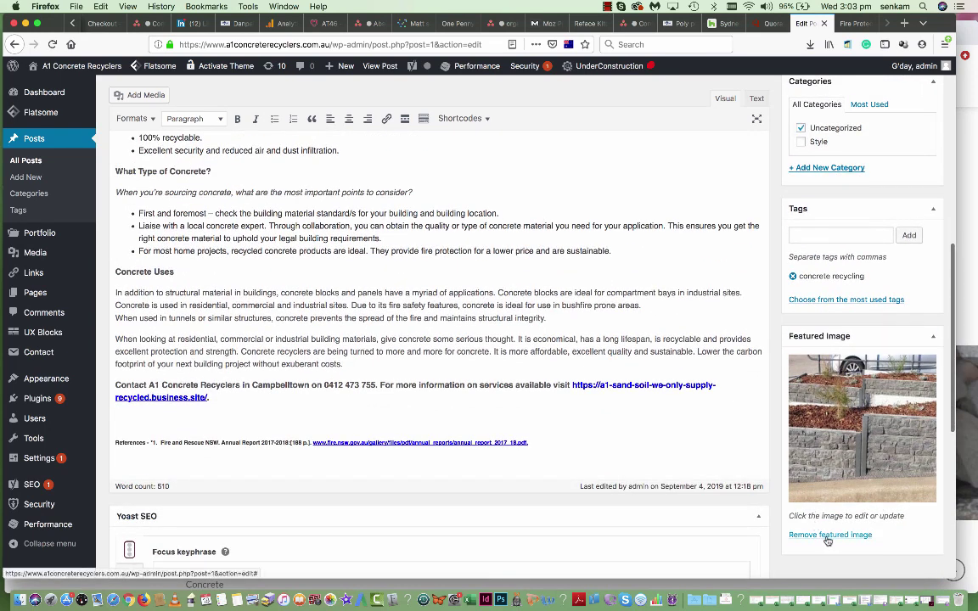
left_click(824, 500)
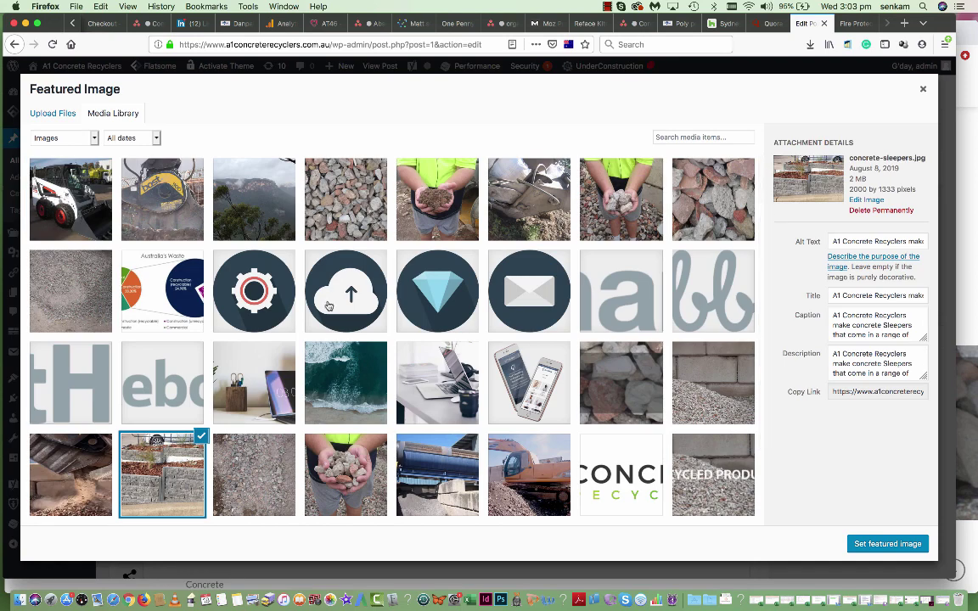
left_click(97, 209)
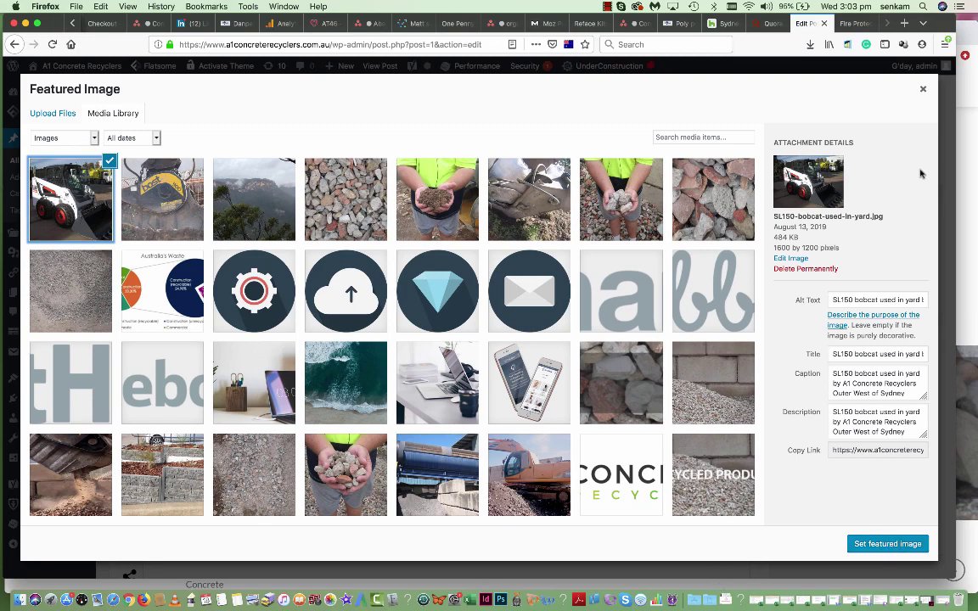
left_click(922, 94)
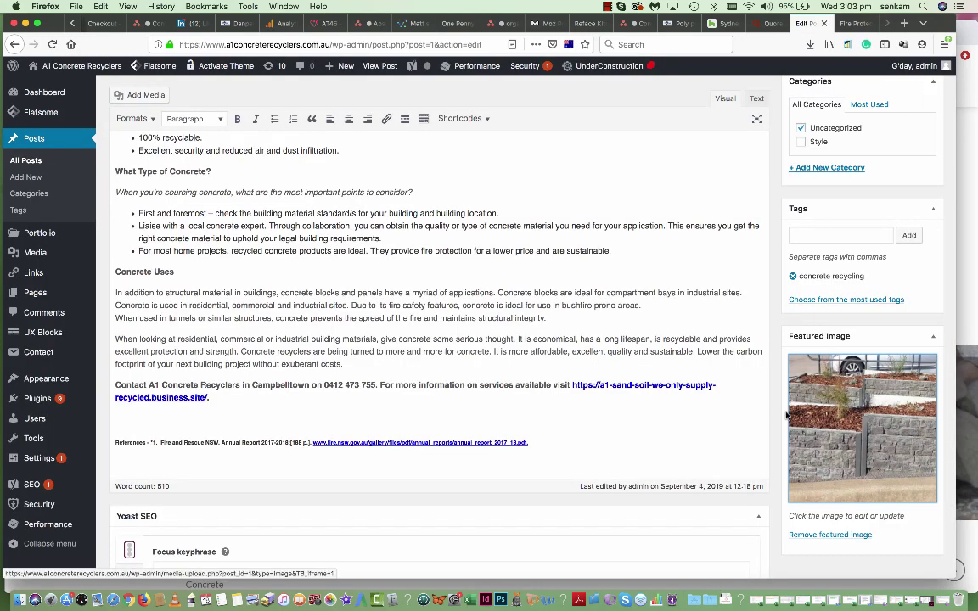
Step: Examine the post's body text, tags and Yoast SEO section in the editor
scroll(574, 382, "up", 5)
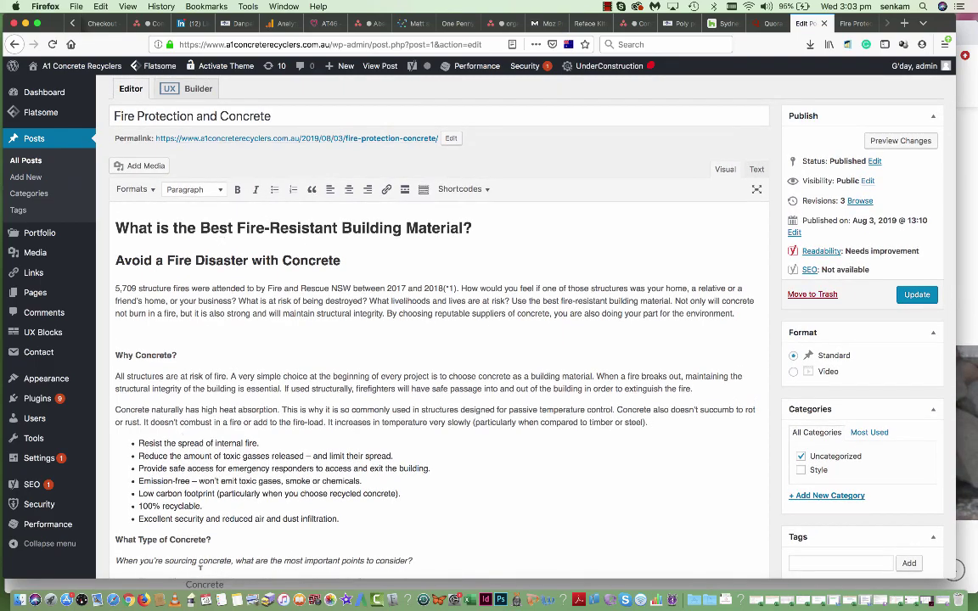
scroll(261, 482, "down", 10)
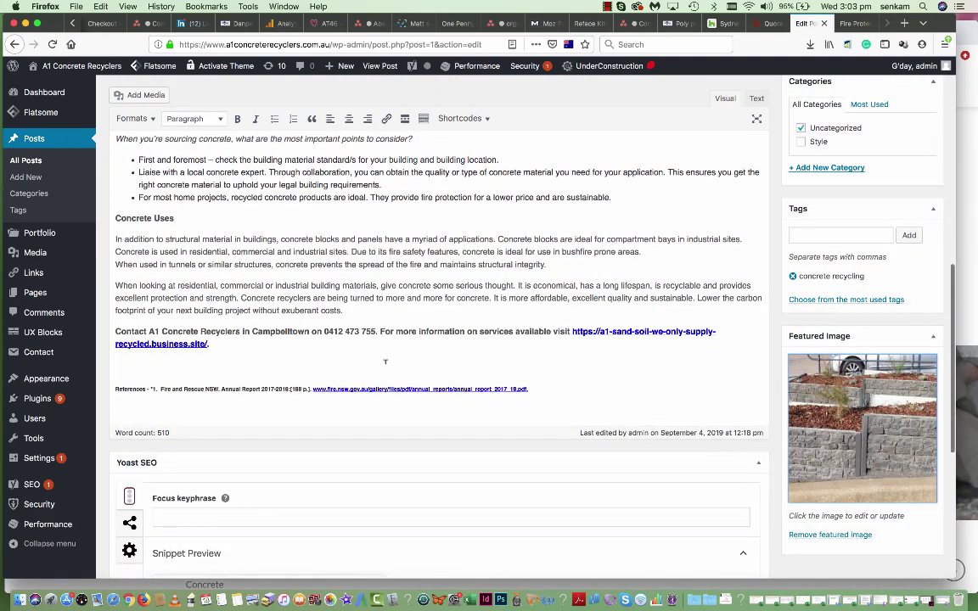
scroll(385, 362, "down", 5)
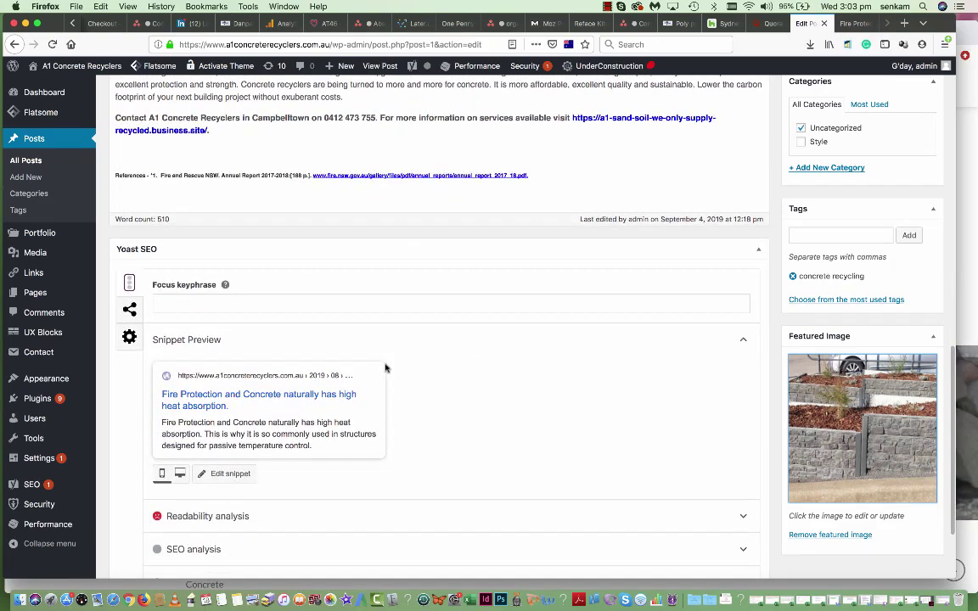
scroll(385, 368, "up", 15)
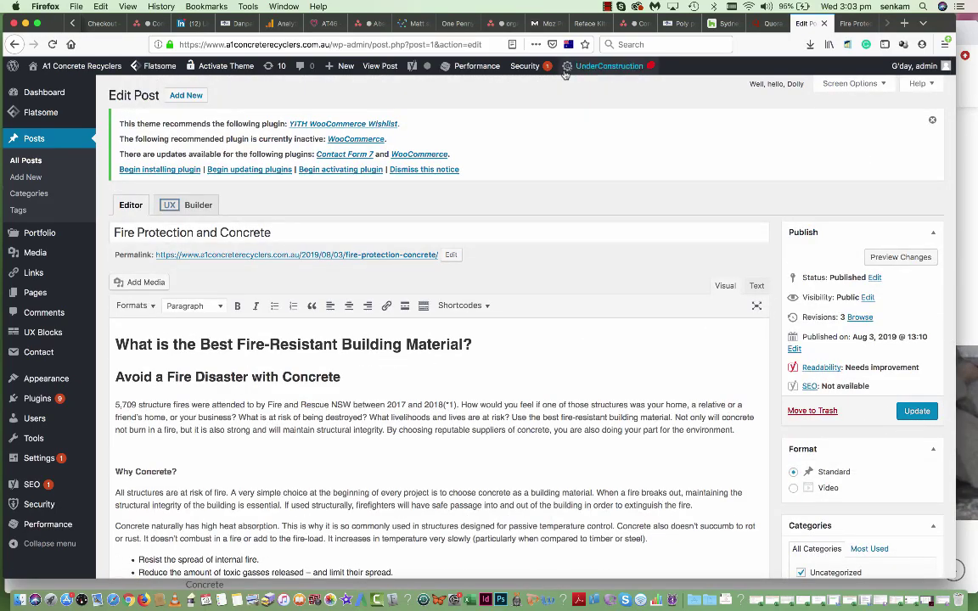
left_click(302, 44)
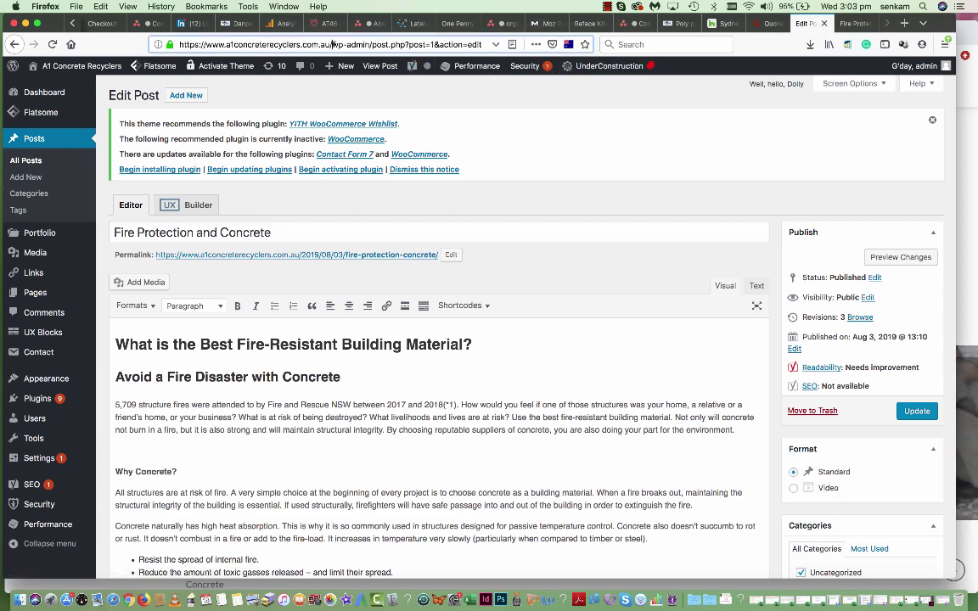
left_click_drag(331, 44, 482, 44)
key("BackSpace")
key("Return")
mouse_move(609, 67)
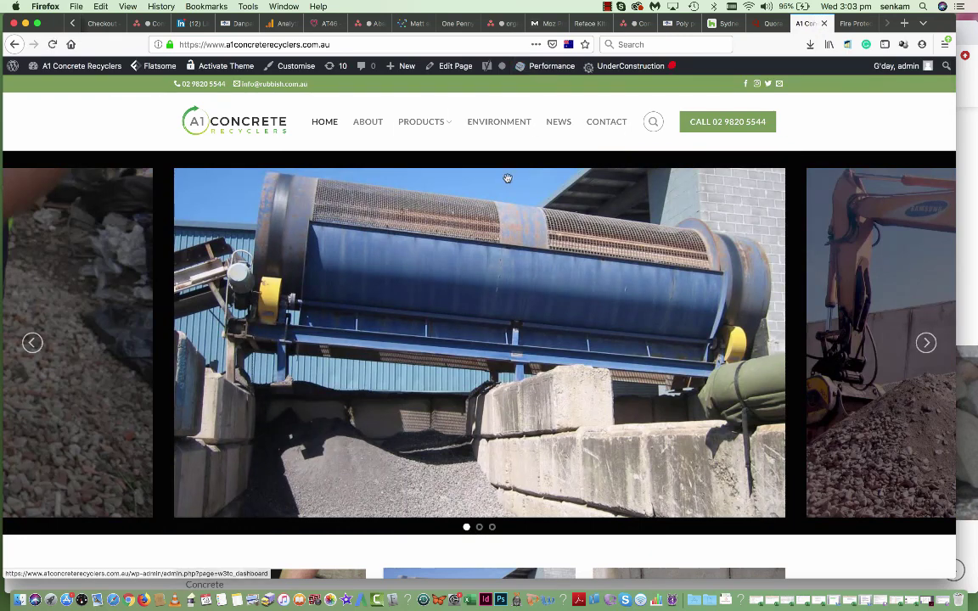
left_click(431, 212)
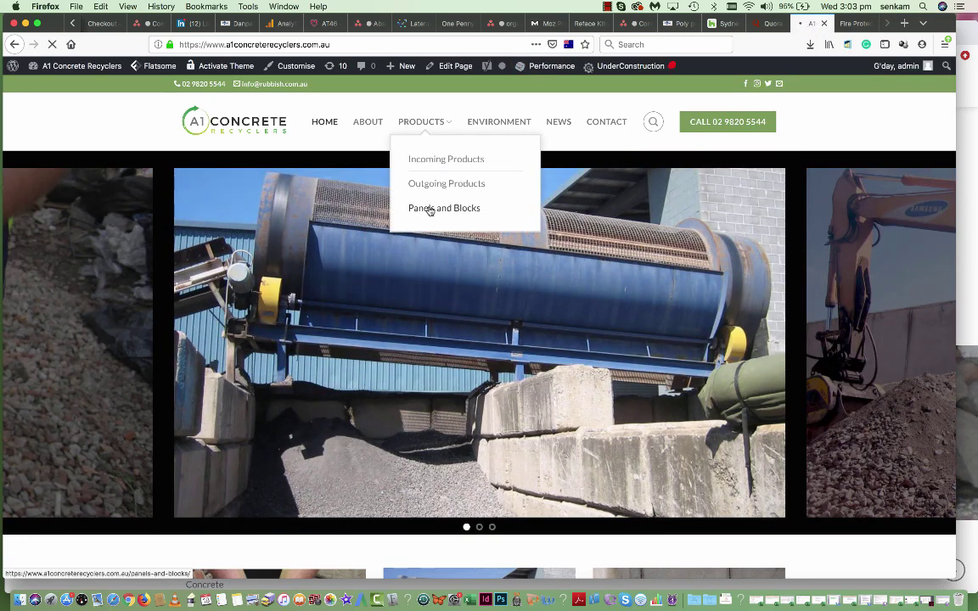
scroll(367, 337, "down", 1)
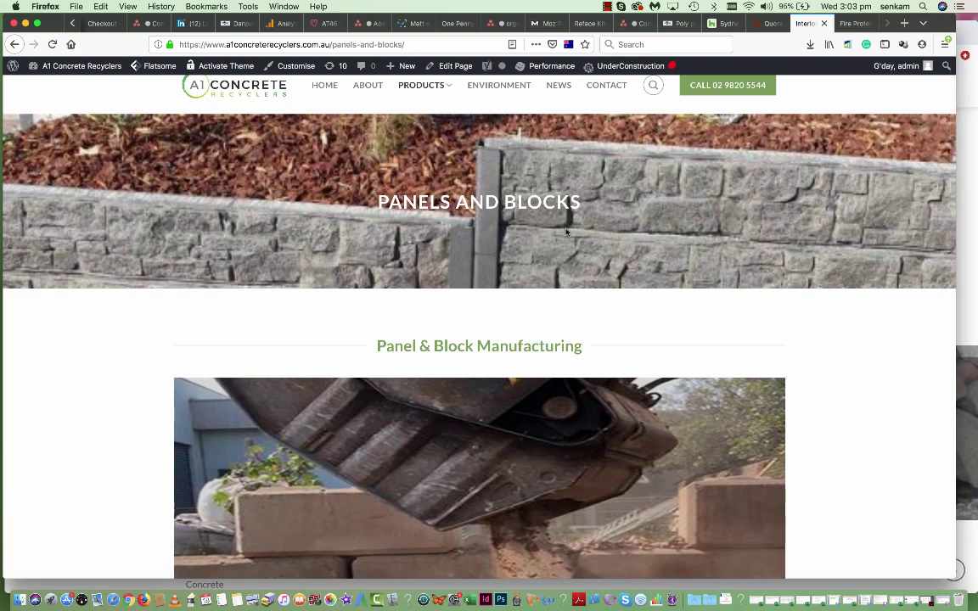
scroll(501, 193, "down", 8)
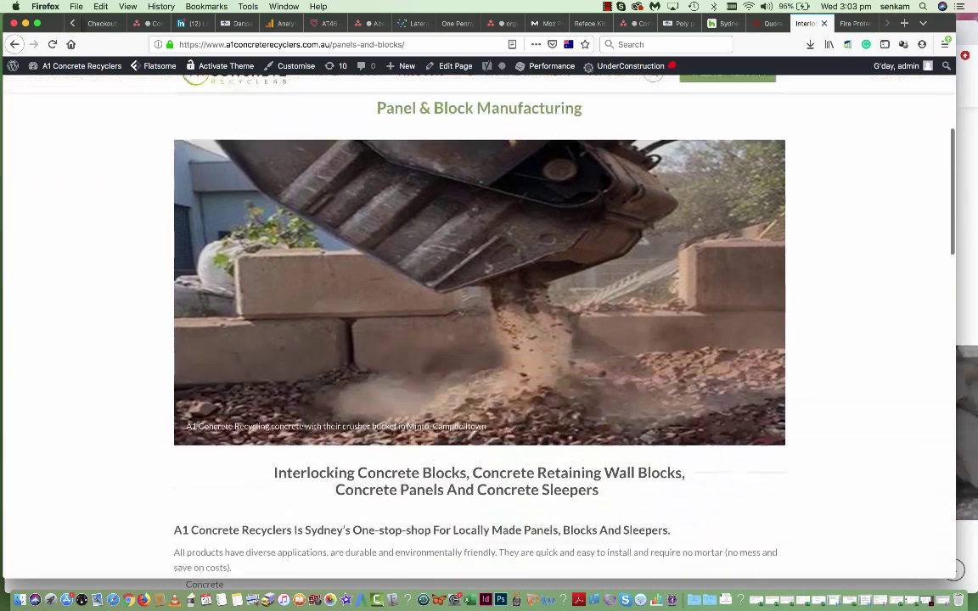
scroll(509, 281, "up", 5)
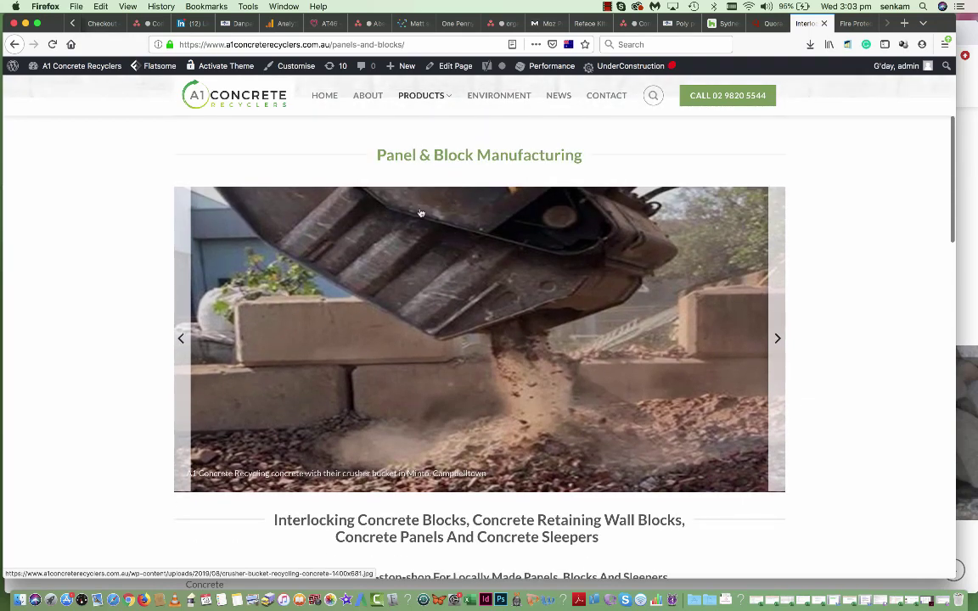
Step: Open the Panels and Blocks page in UX Builder and show the options of the gallery under Panel & Block Manufacturing
left_click(458, 87)
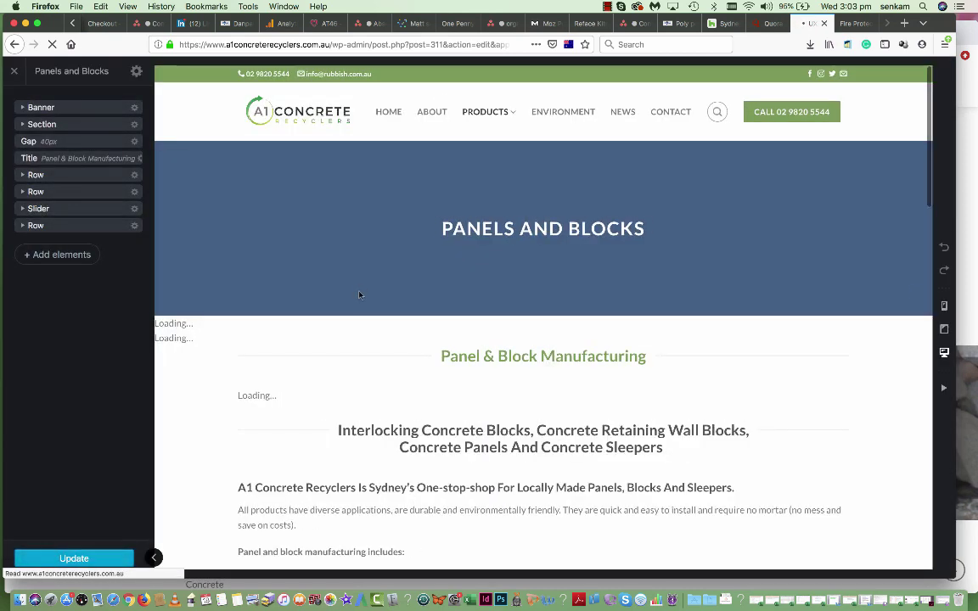
scroll(331, 297, "down", 4)
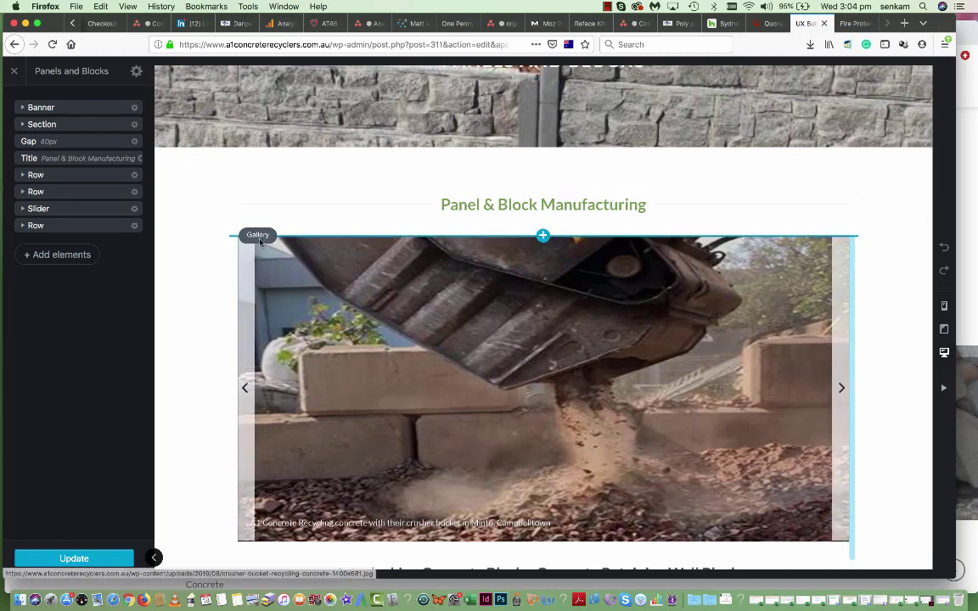
left_click(260, 236)
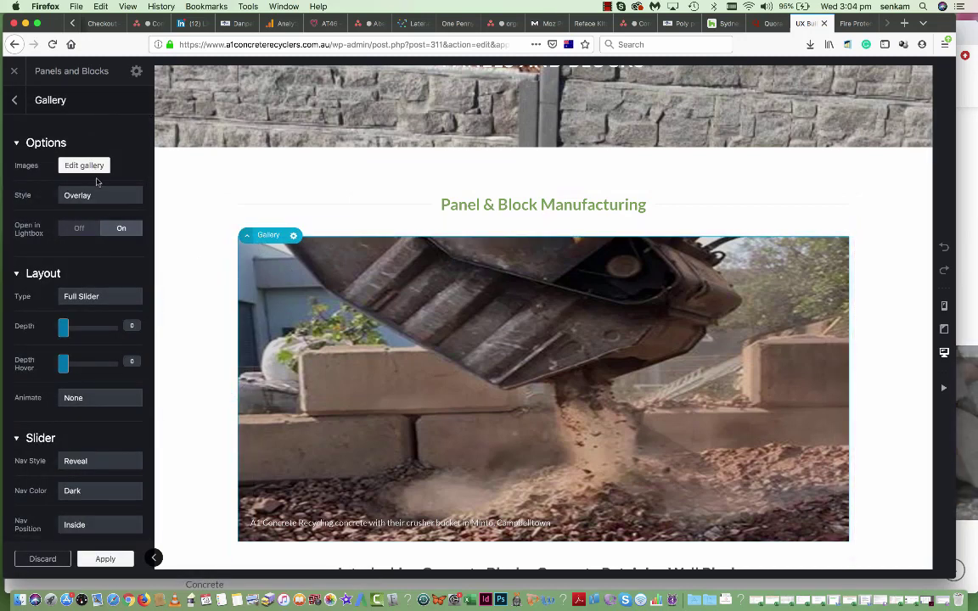
Step: Examine the gallery's layout, slider, image, text and advanced options
scroll(97, 345, "down", 3)
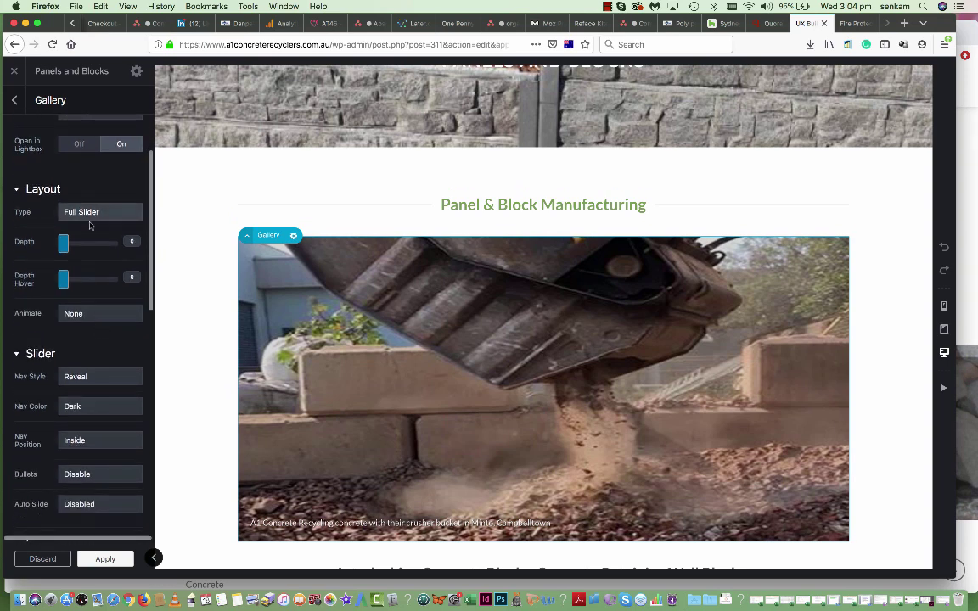
scroll(89, 218, "down", 6)
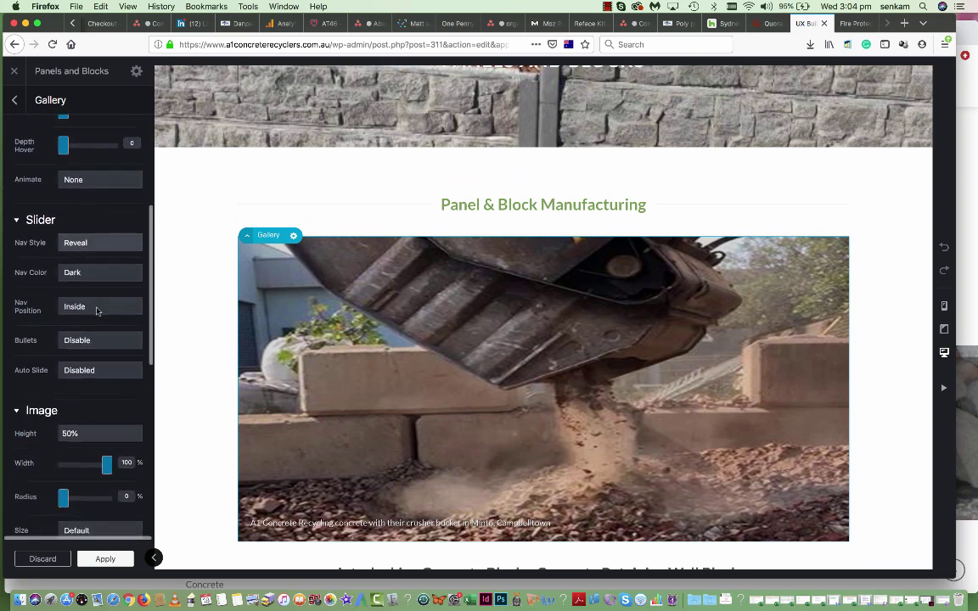
scroll(97, 312, "down", 6)
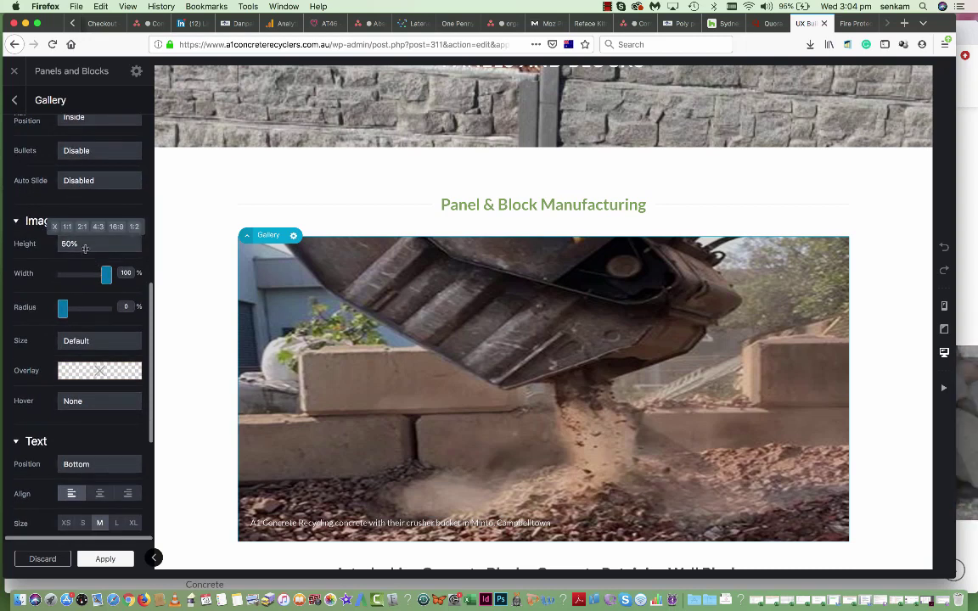
scroll(111, 244, "down", 7)
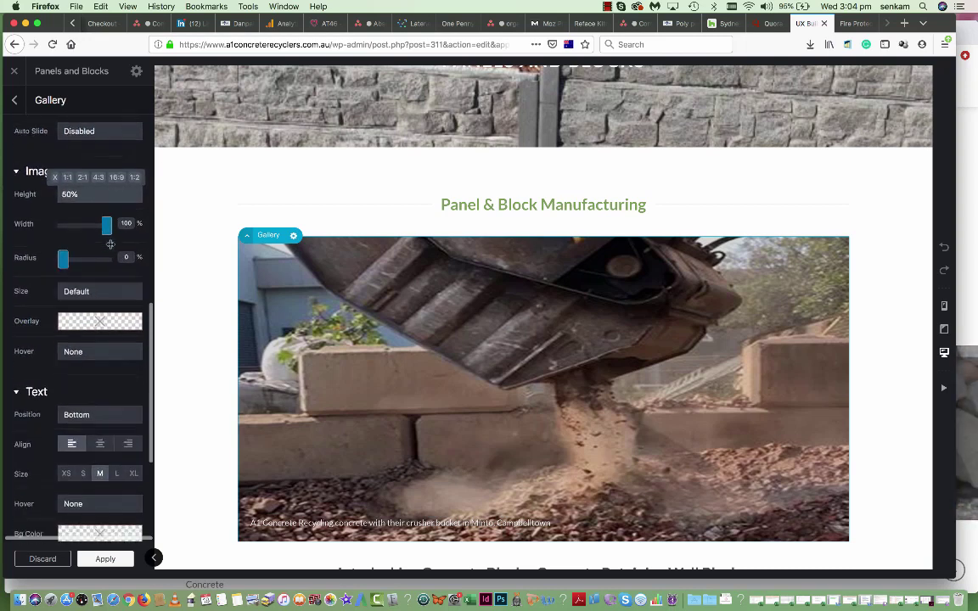
scroll(110, 247, "down", 2)
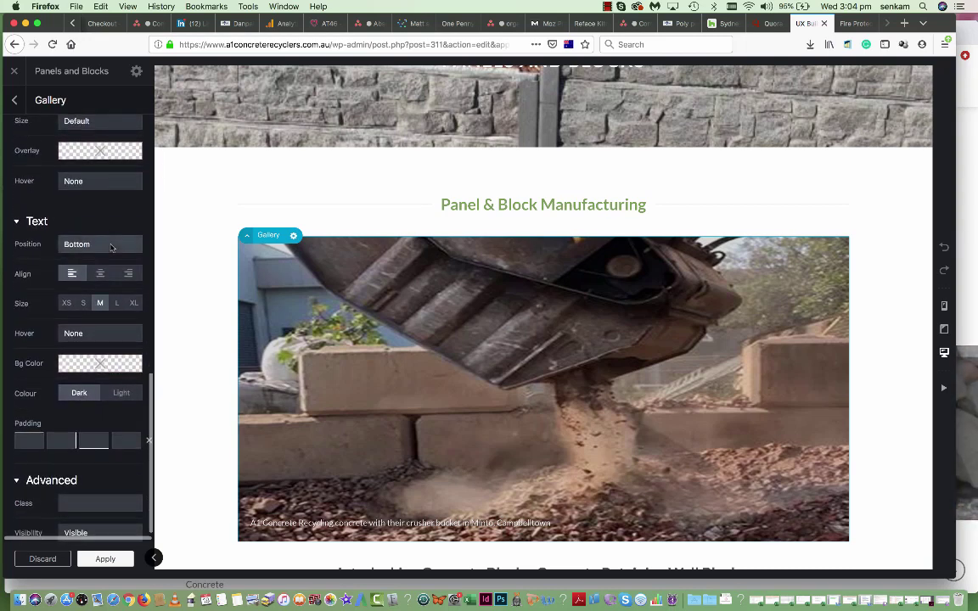
scroll(124, 311, "up", 12)
scroll(124, 311, "up", 12)
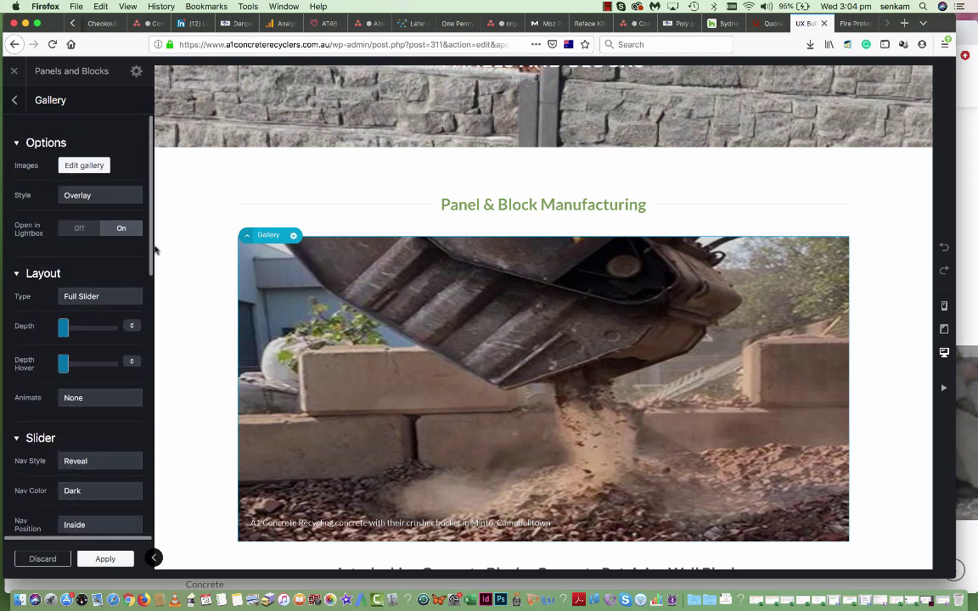
Step: Edit the gallery's images and add SL150-bobcat-used-in-yard.jpg from the media library
left_click(85, 165)
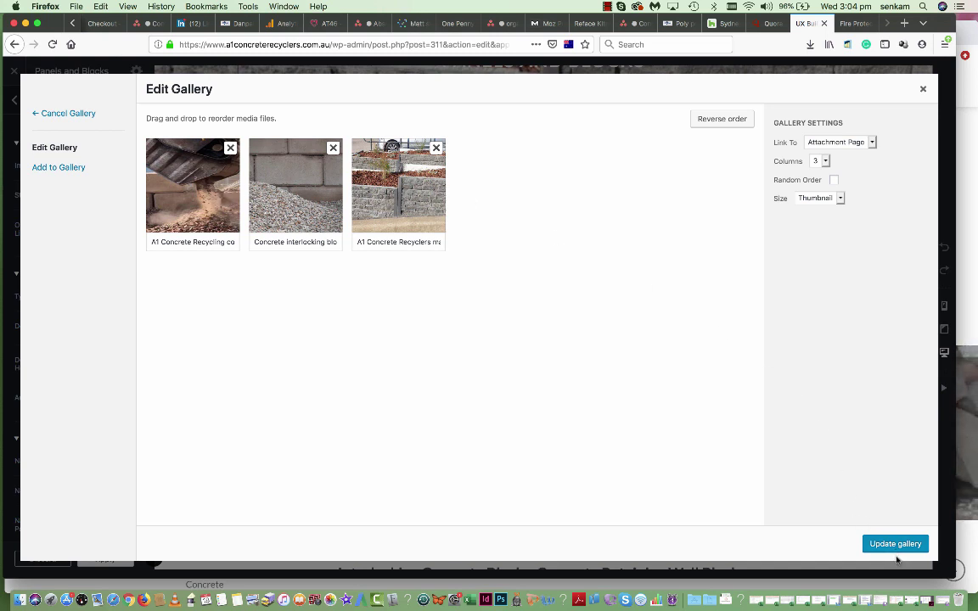
left_click(65, 166)
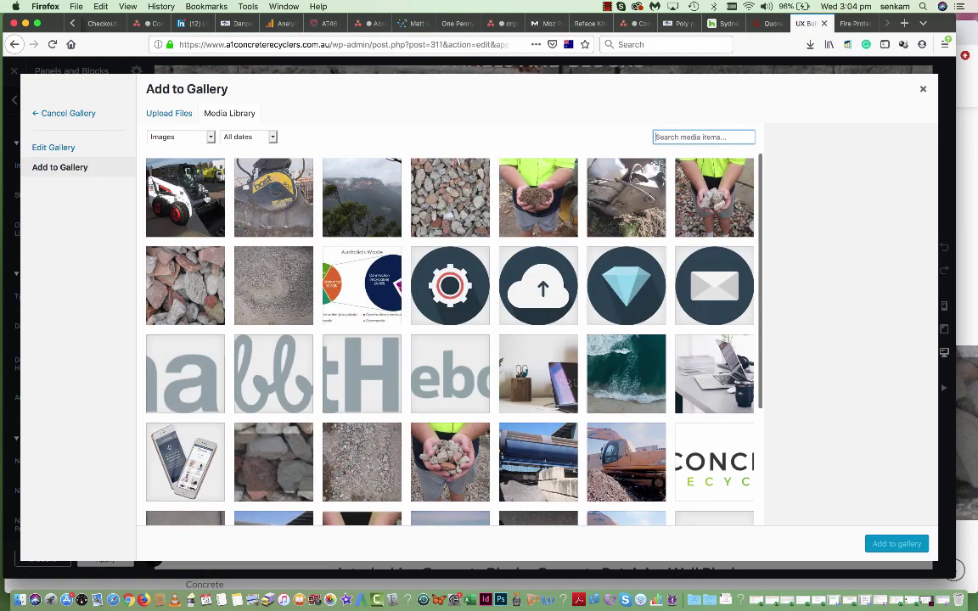
left_click(204, 185)
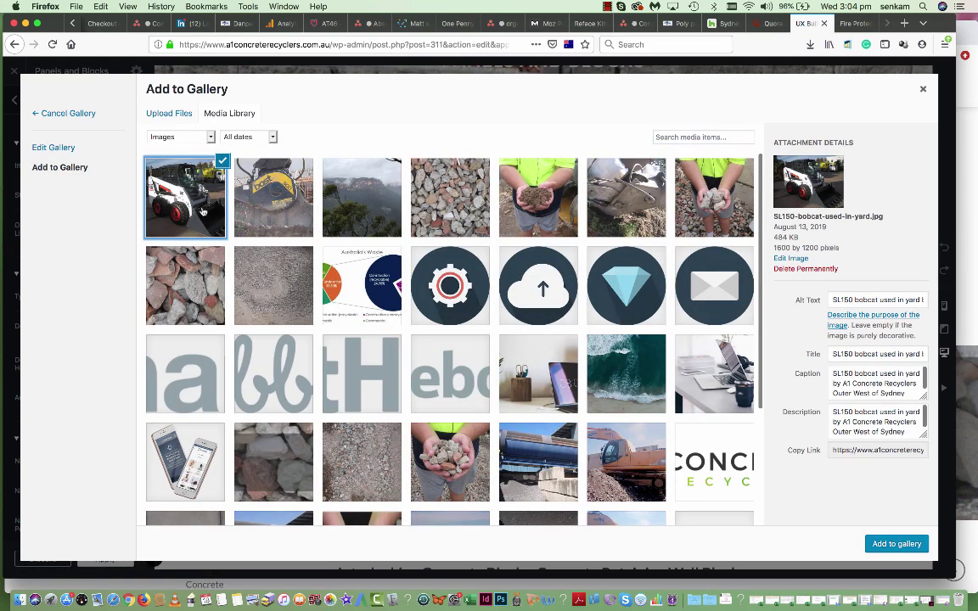
left_click(889, 544)
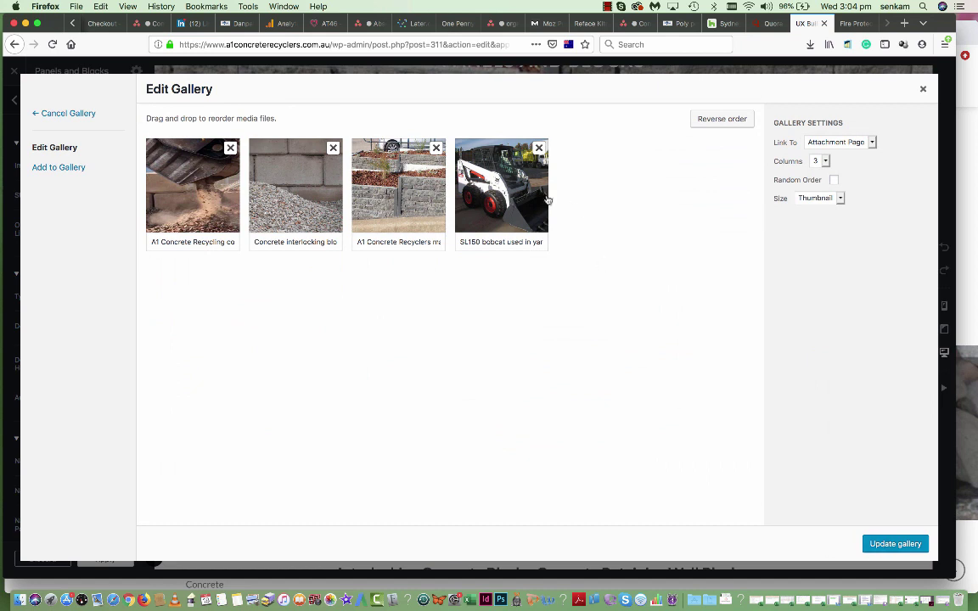
Step: Remove the SL150 bobcat image from the gallery and close the gallery editor without updating
left_click(539, 149)
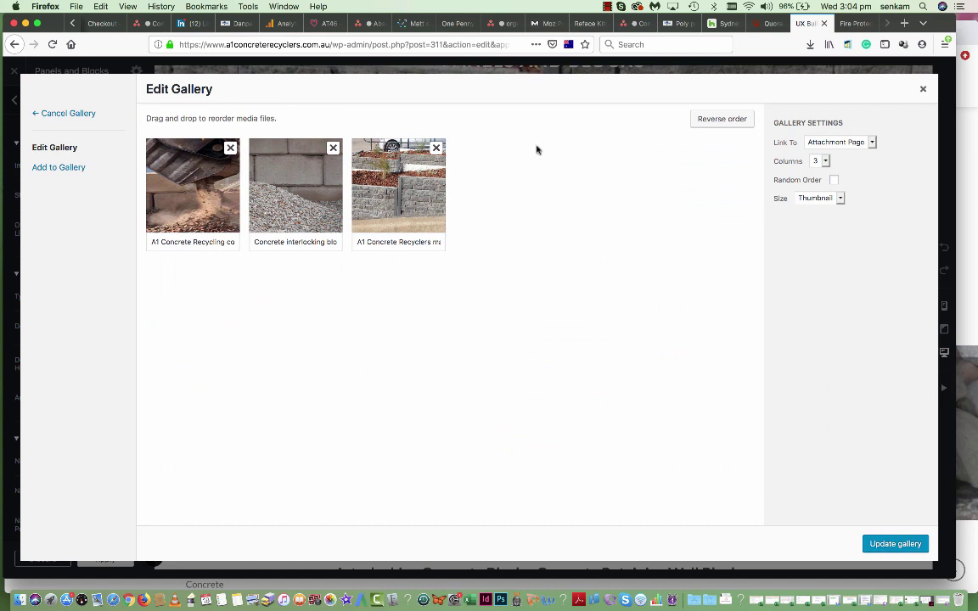
left_click(920, 91)
scroll(677, 382, "down", 8)
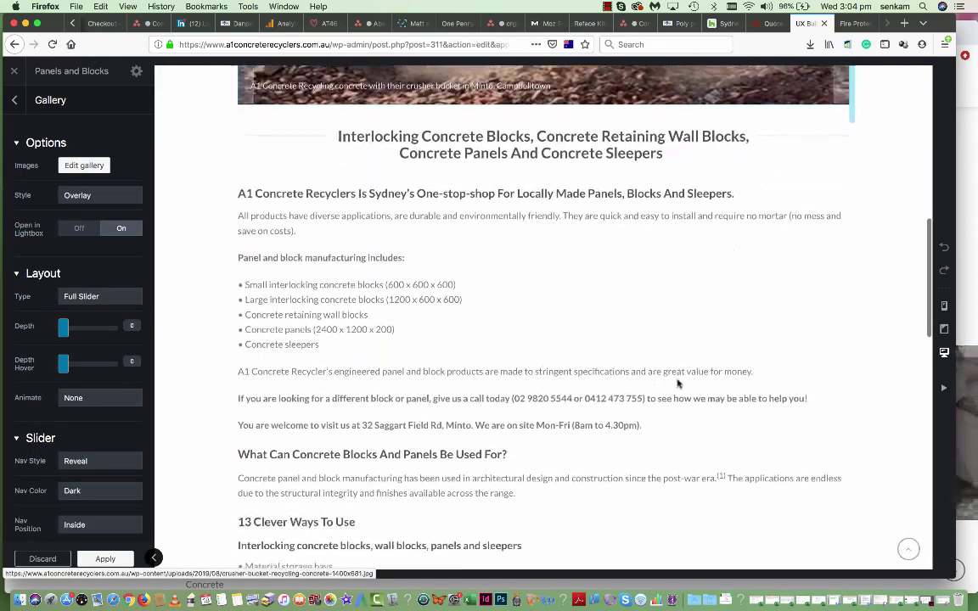
scroll(676, 382, "up", 4)
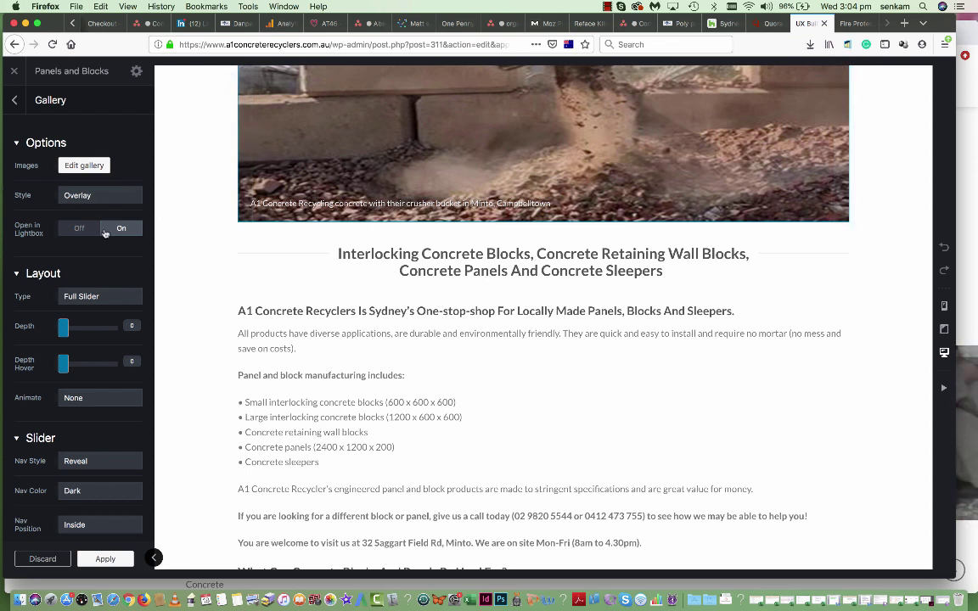
Step: Try the Shade, Label, Badge, Push and Overlay styles on the gallery
left_click(100, 198)
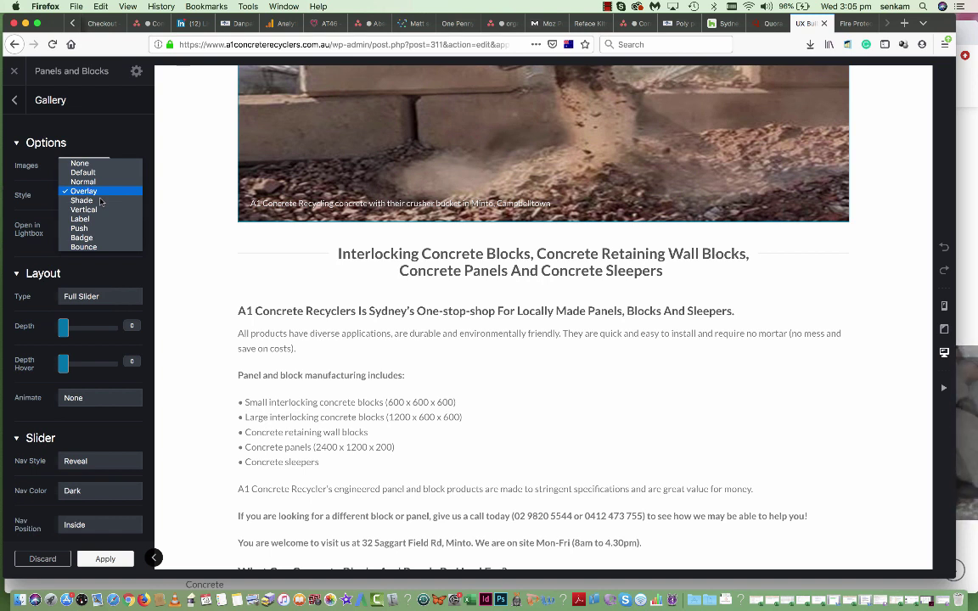
left_click(100, 201)
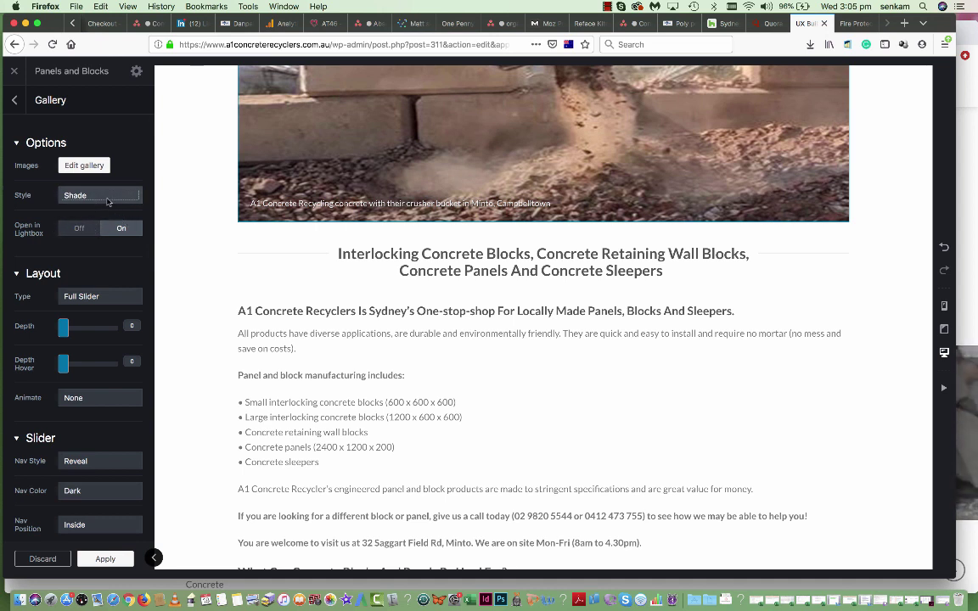
left_click(108, 201)
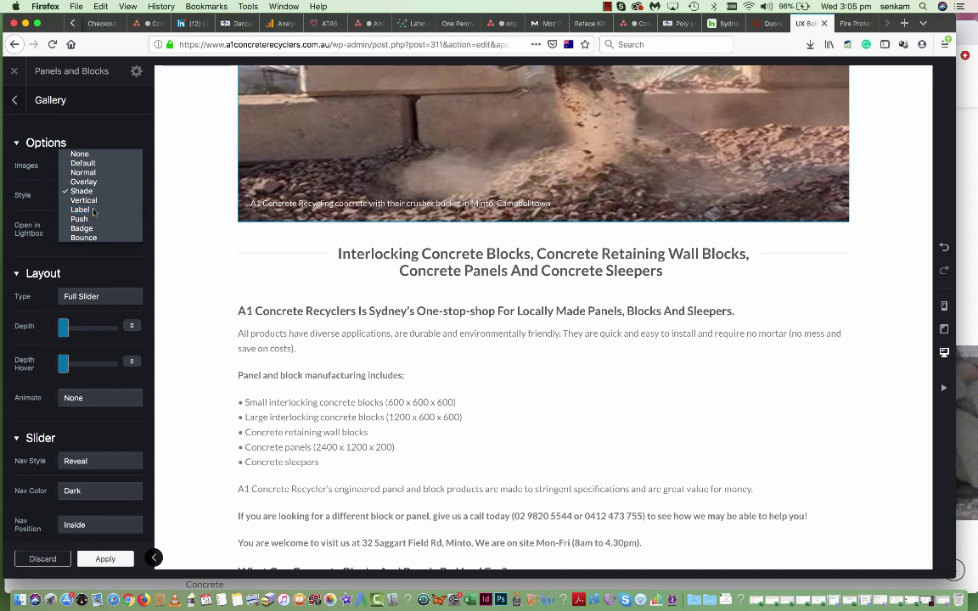
left_click(94, 211)
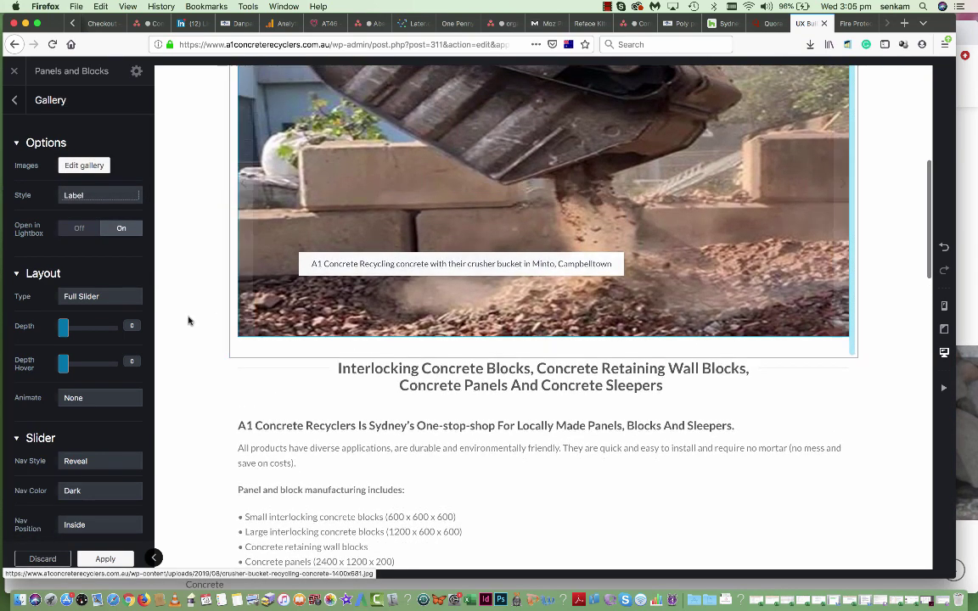
left_click(108, 196)
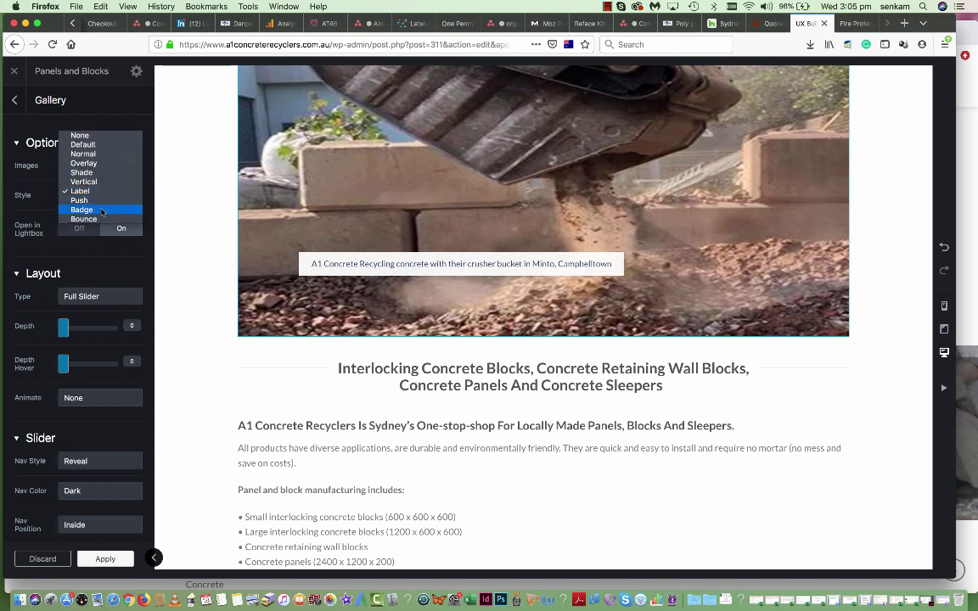
left_click(83, 210)
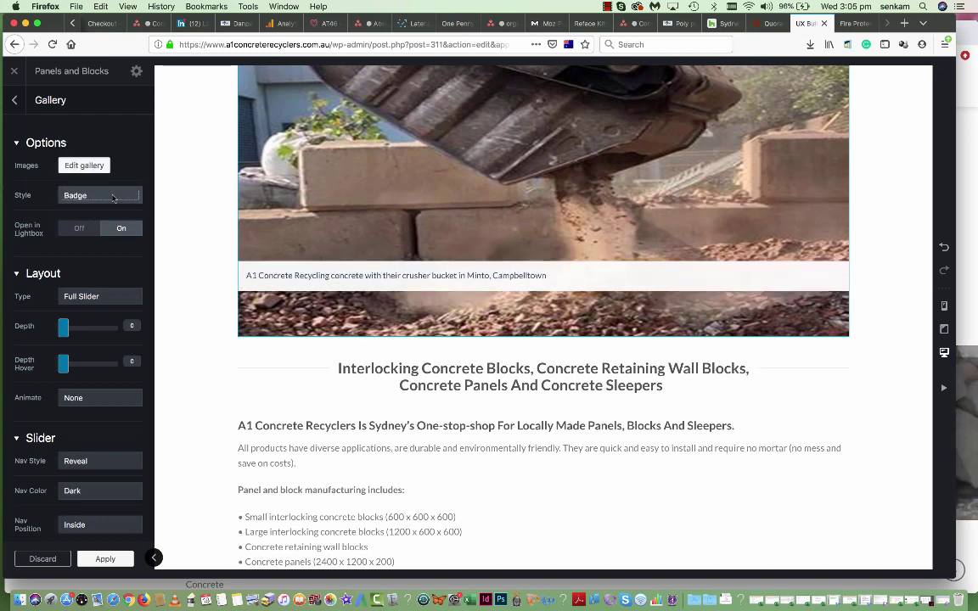
left_click(109, 195)
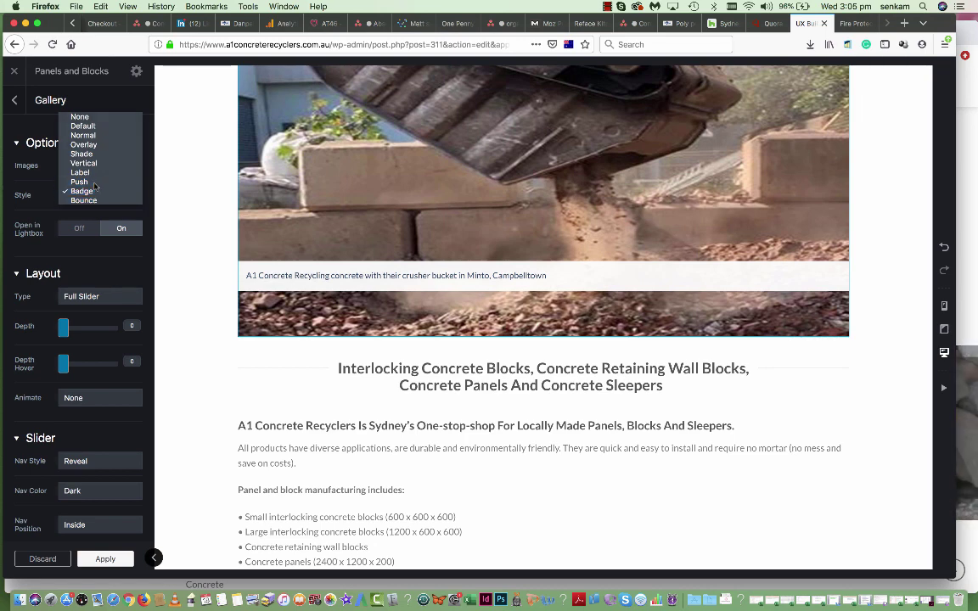
left_click(95, 184)
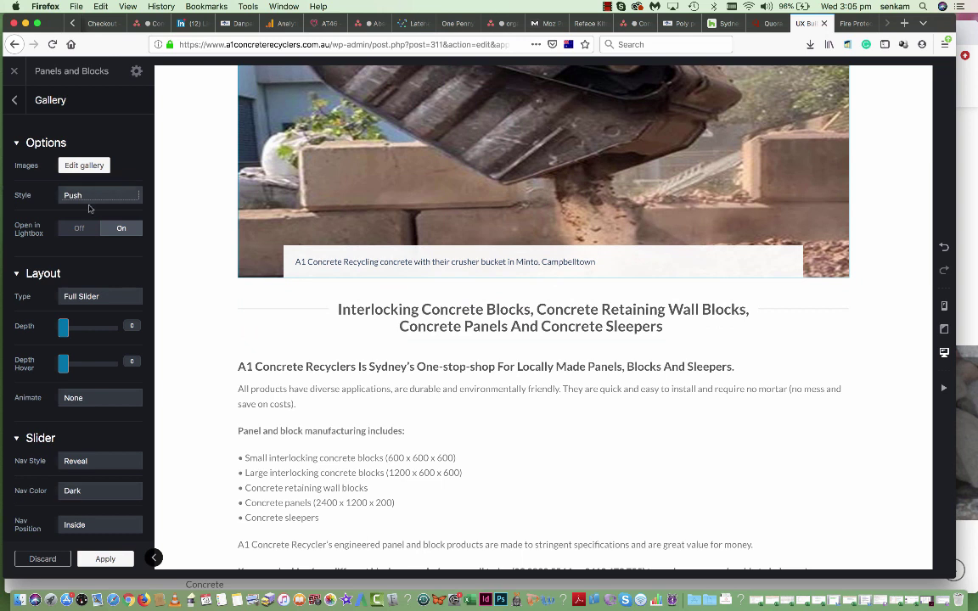
left_click(119, 193)
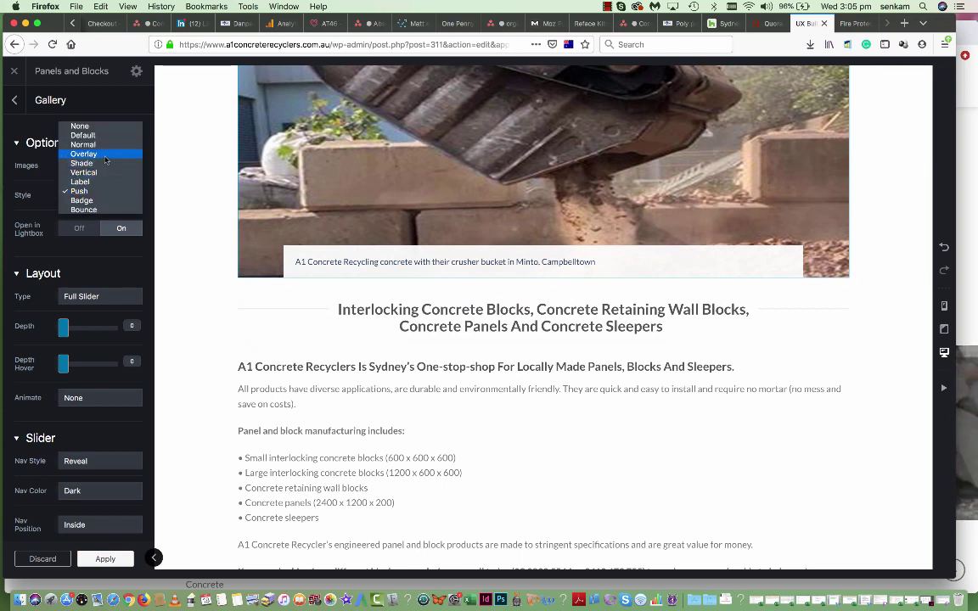
left_click(104, 156)
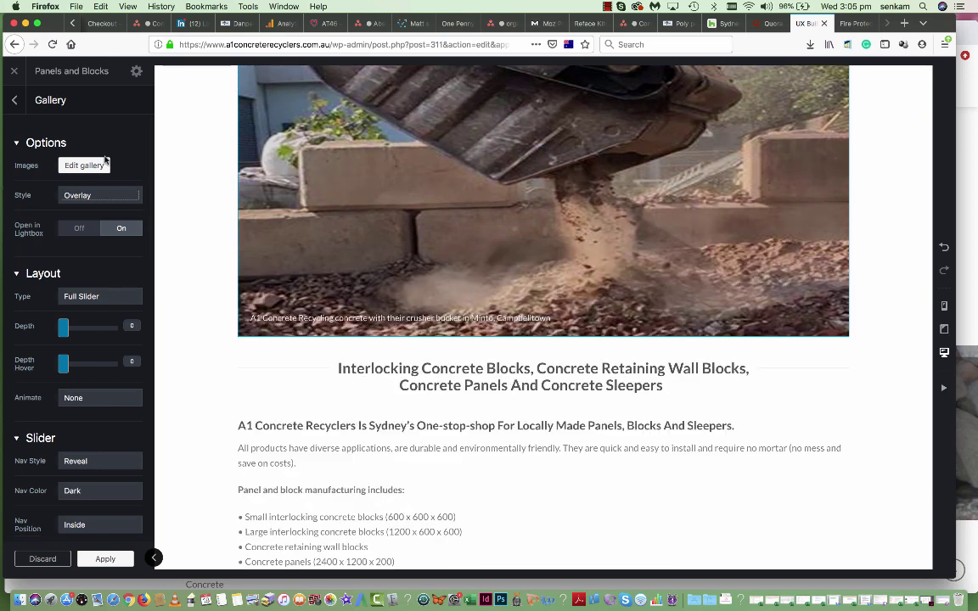
Step: Set the gallery's style to Normal, apply it and update the Panels and Blocks page
left_click(98, 196)
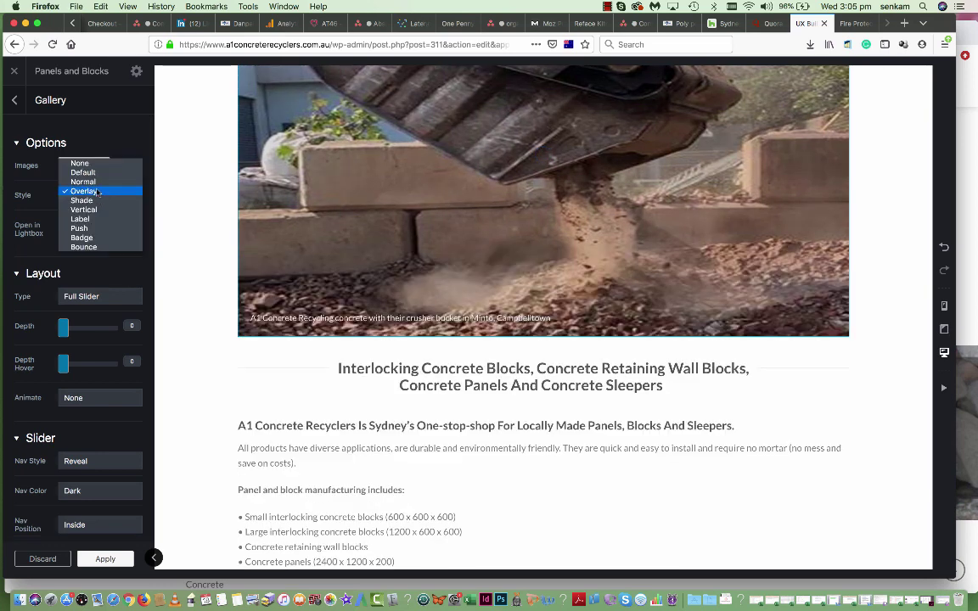
left_click(97, 181)
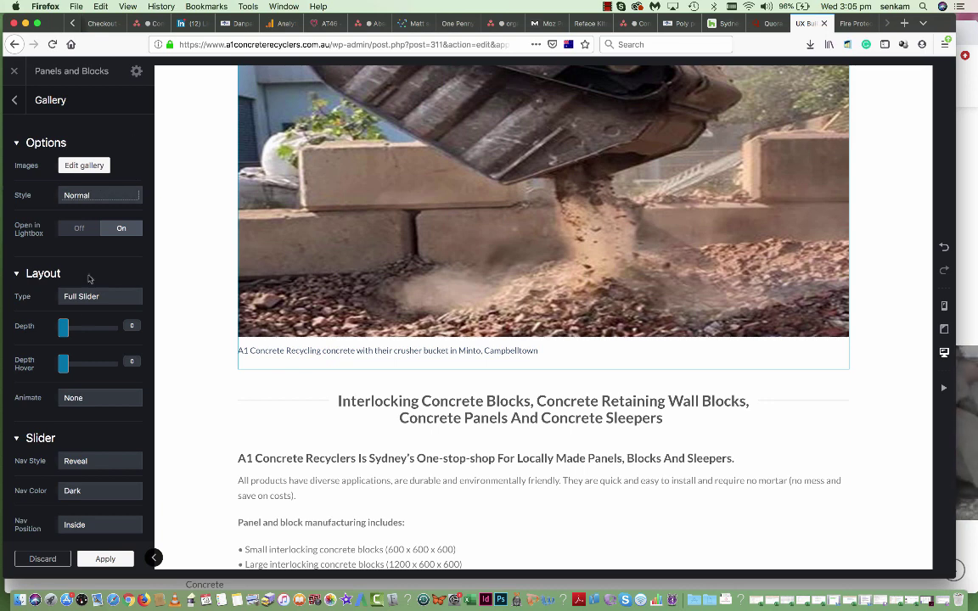
left_click(105, 560)
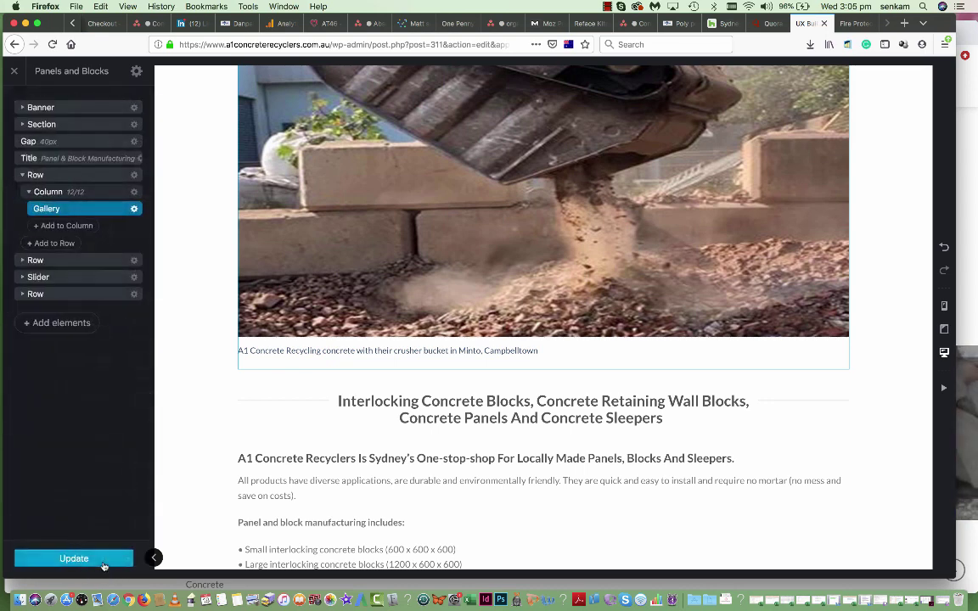
left_click(74, 558)
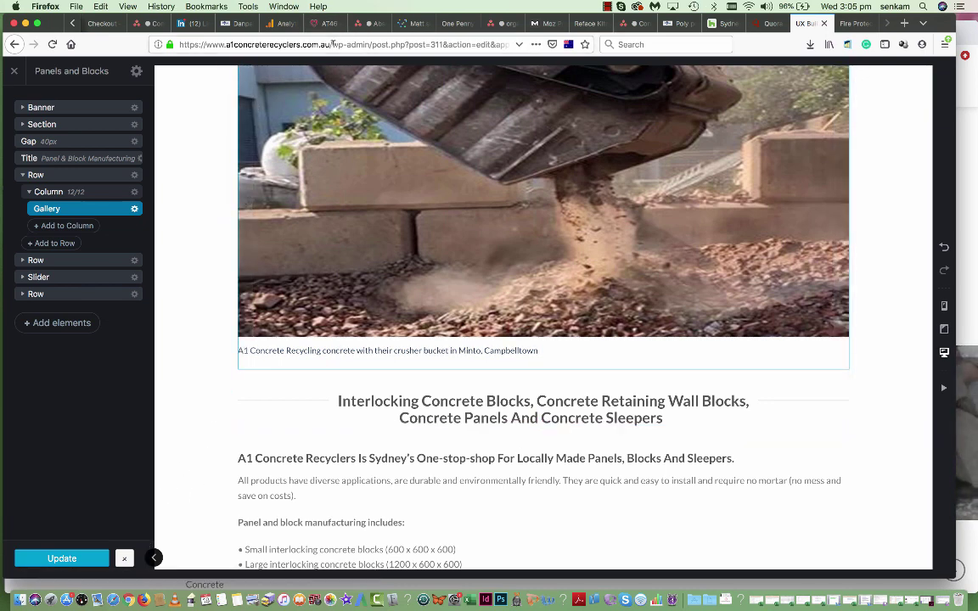
left_click_drag(304, 44, 514, 44)
key("BackSpace")
key("Return")
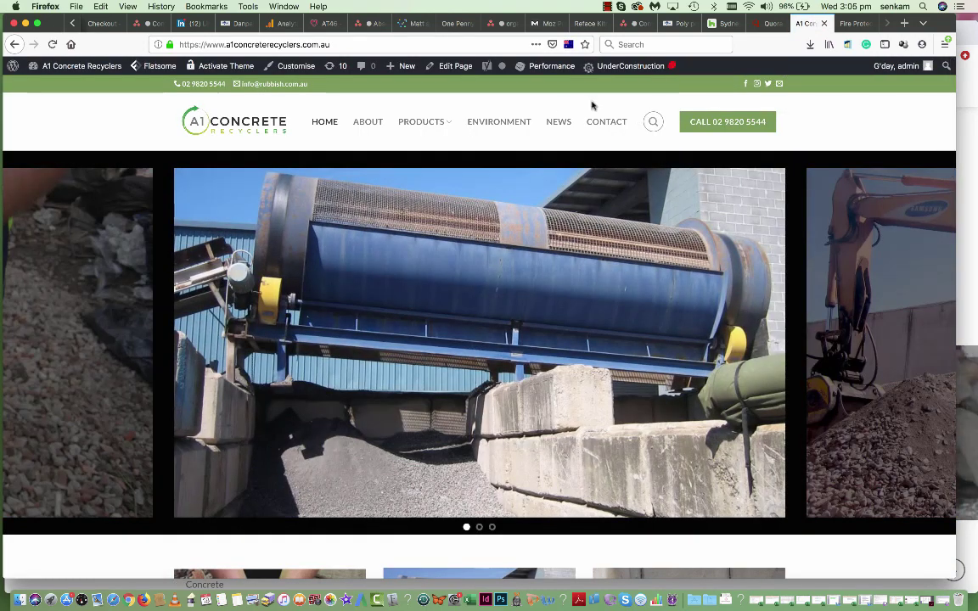
mouse_move(424, 121)
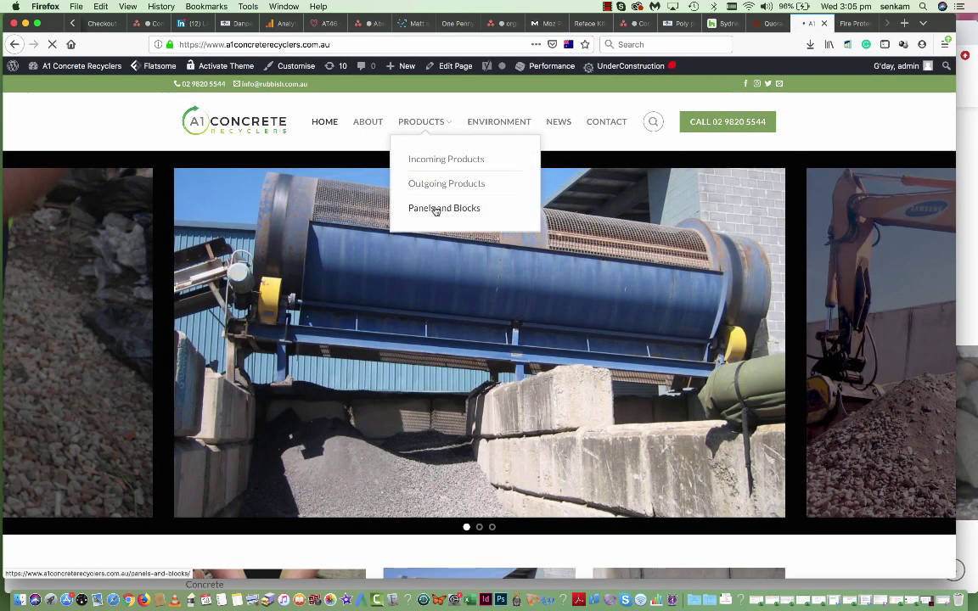
left_click(430, 207)
Step: Step through the slides of the Panels and Blocks gallery to check the captions under the images
scroll(295, 377, "down", 8)
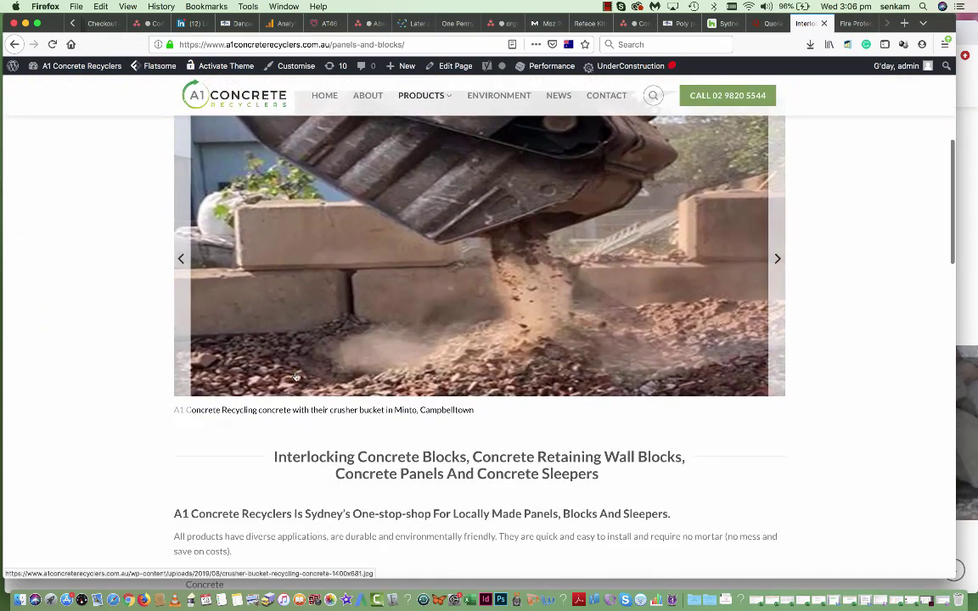
left_click(777, 261)
left_click(778, 260)
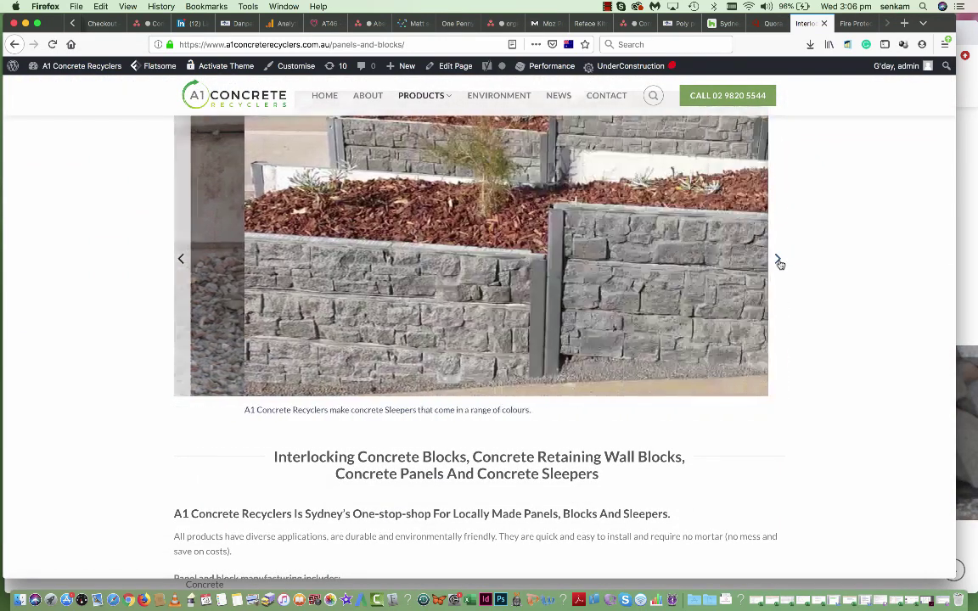
left_click(778, 261)
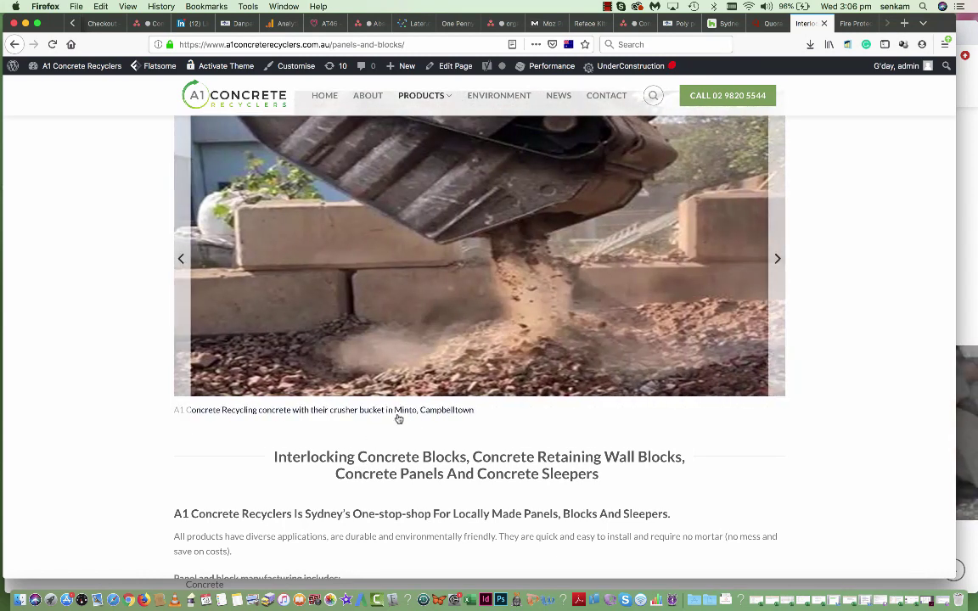
Step: Go to the site's WordPress dashboard and open the media library to view its images
mouse_move(72, 65)
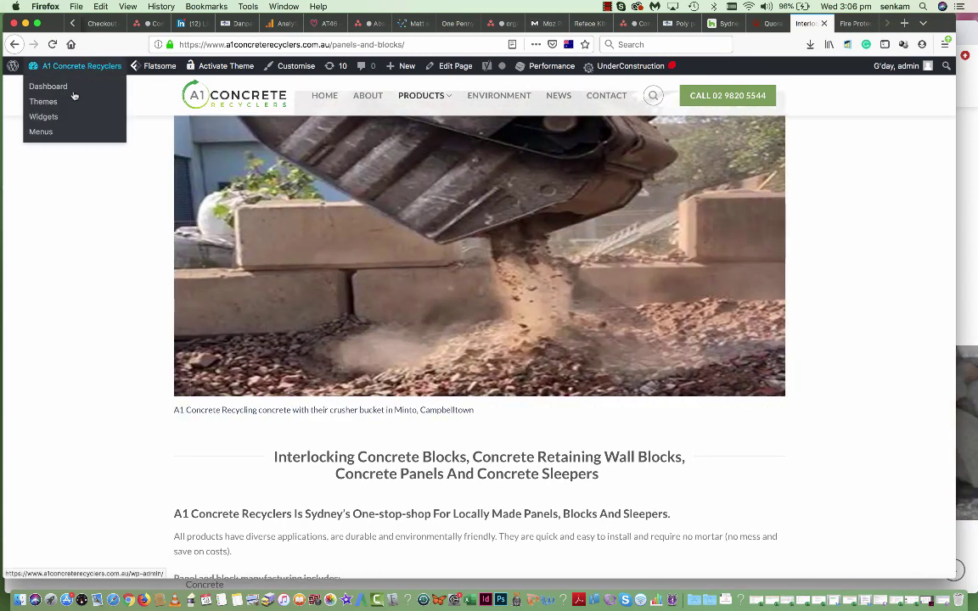
left_click(45, 92)
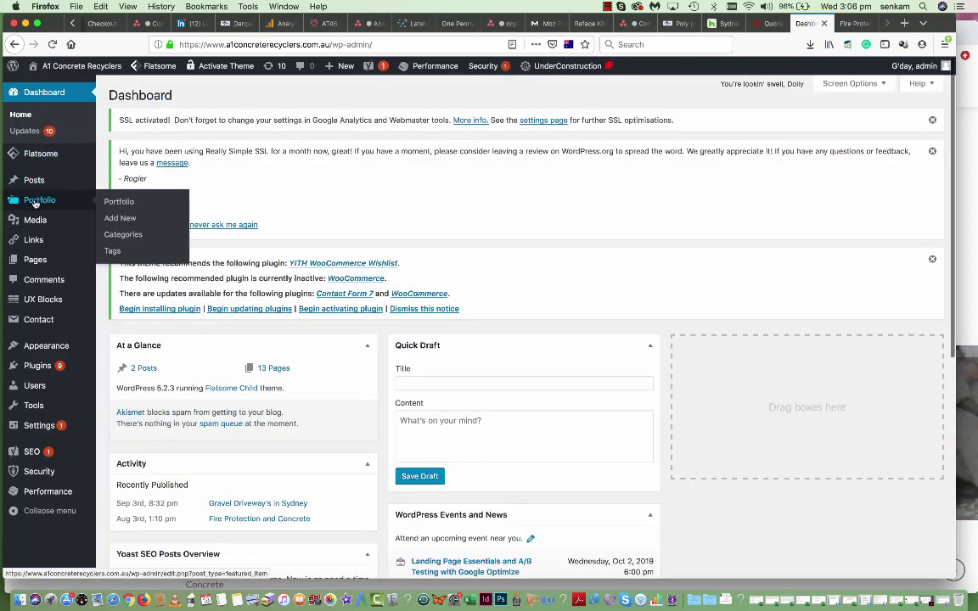
mouse_move(30, 222)
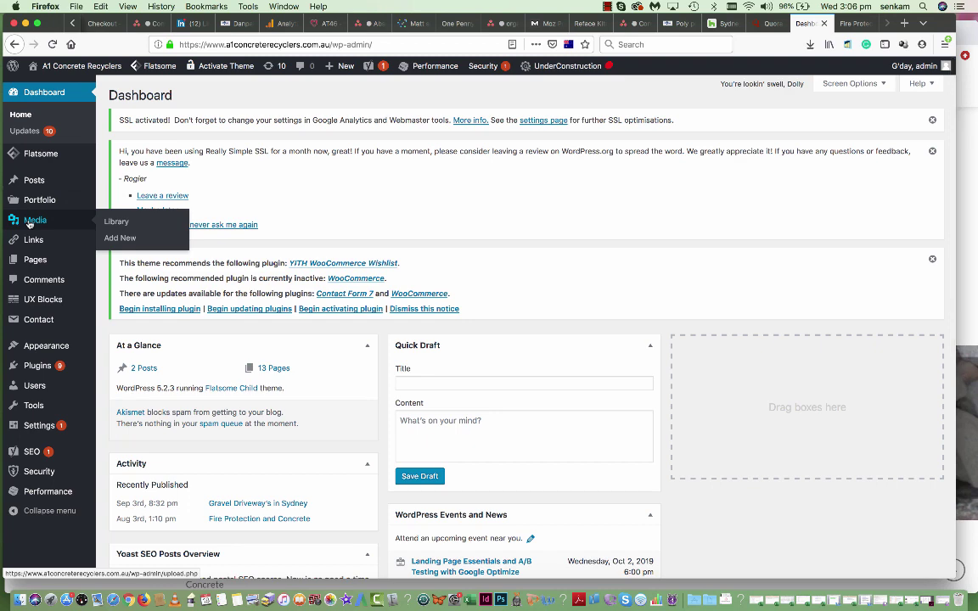
left_click(29, 223)
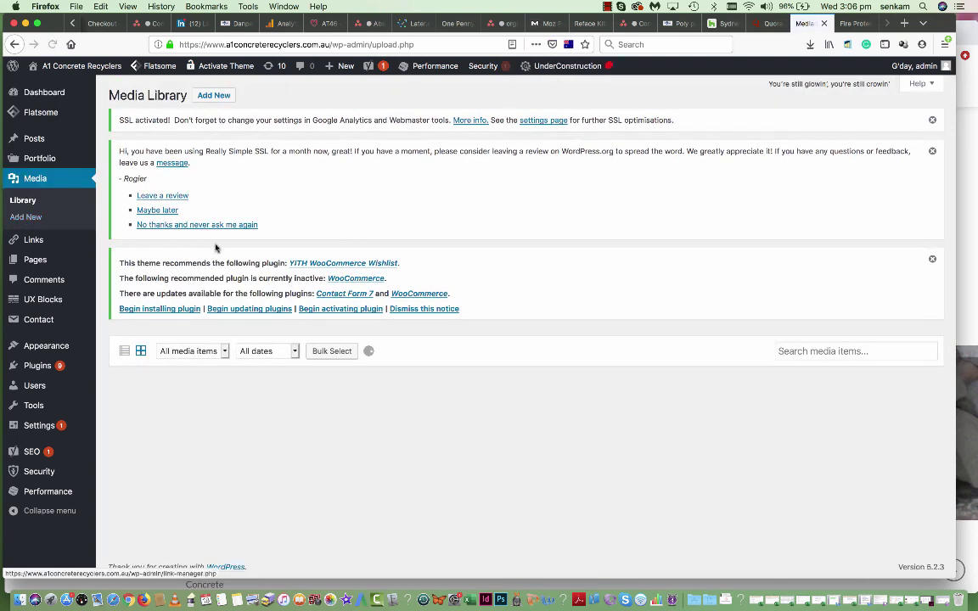
scroll(382, 205, "down", 4)
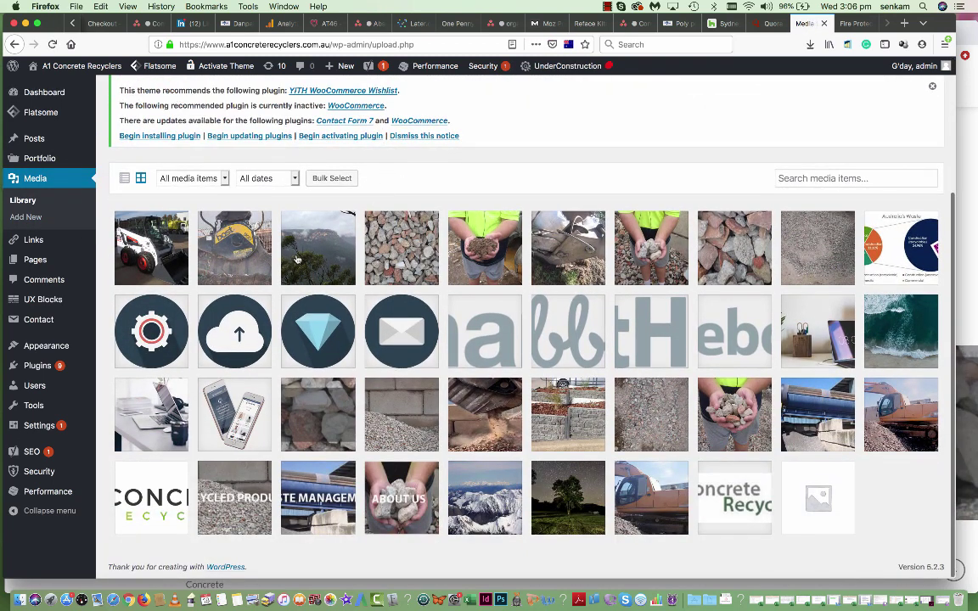
Step: View the attachment details of the Blue Mountains native forest image, IMG_4628.jpg, and close them
left_click(318, 234)
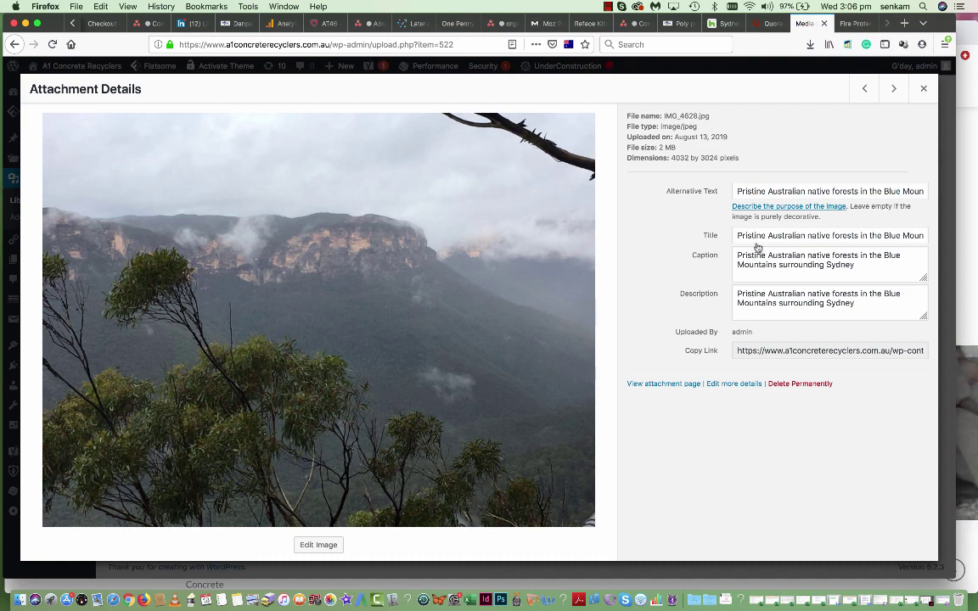
left_click(924, 90)
scroll(829, 115, "up", 5)
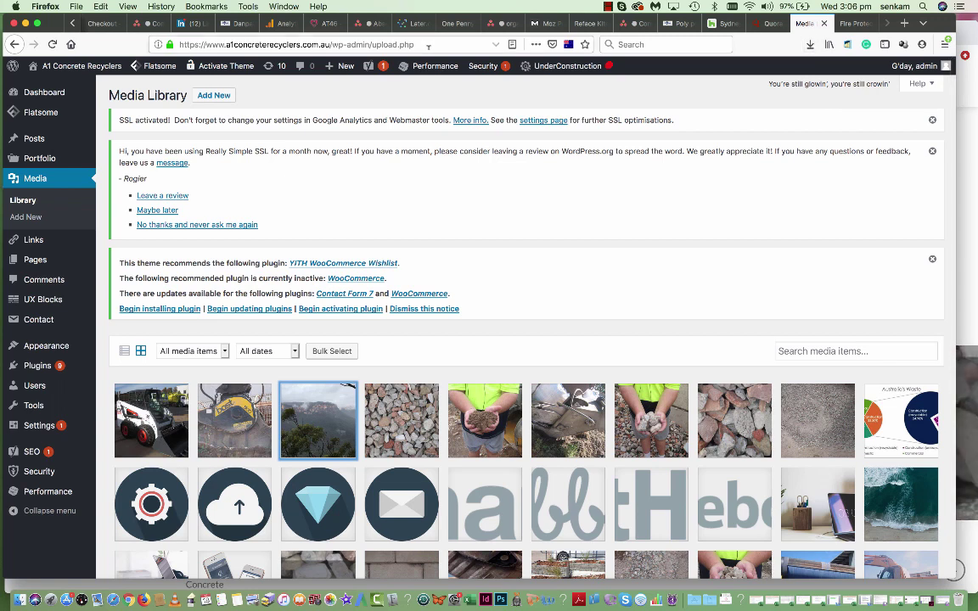
Step: Return to the site's home page and examine it from the image slider down to the Latest Updates section
left_click_drag(416, 44, 329, 44)
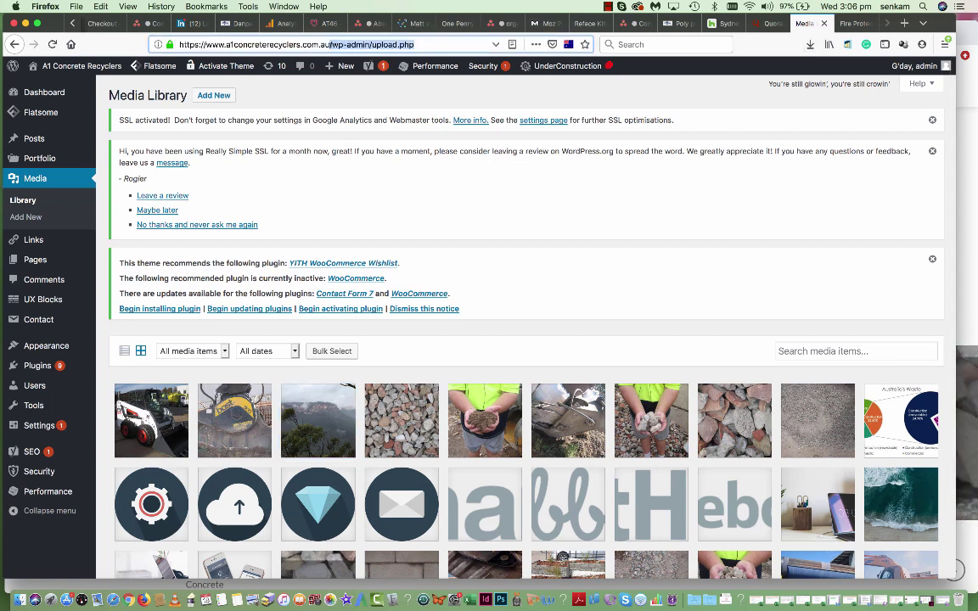
key("BackSpace")
key("Return")
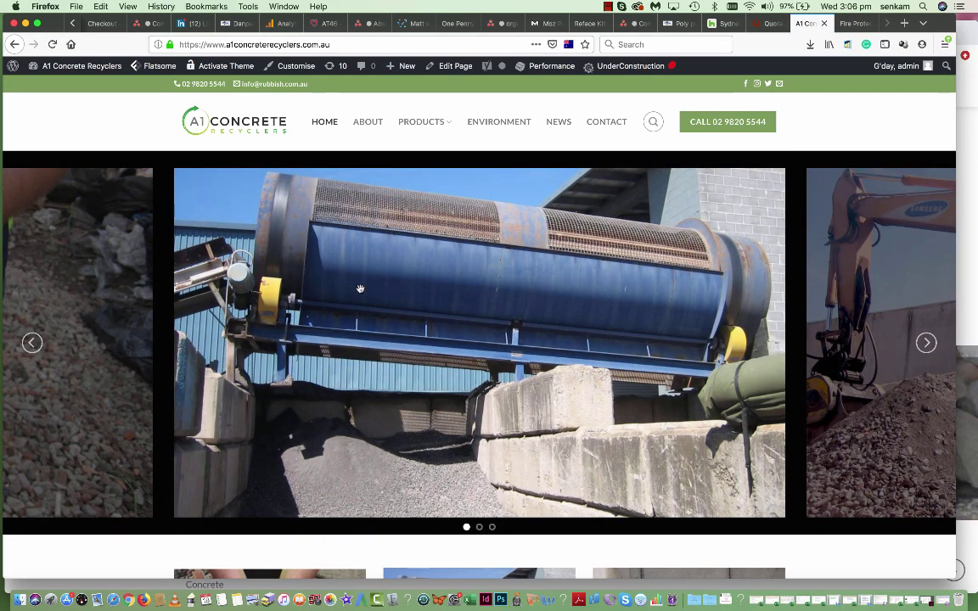
scroll(391, 307, "down", 15)
scroll(391, 308, "down", 10)
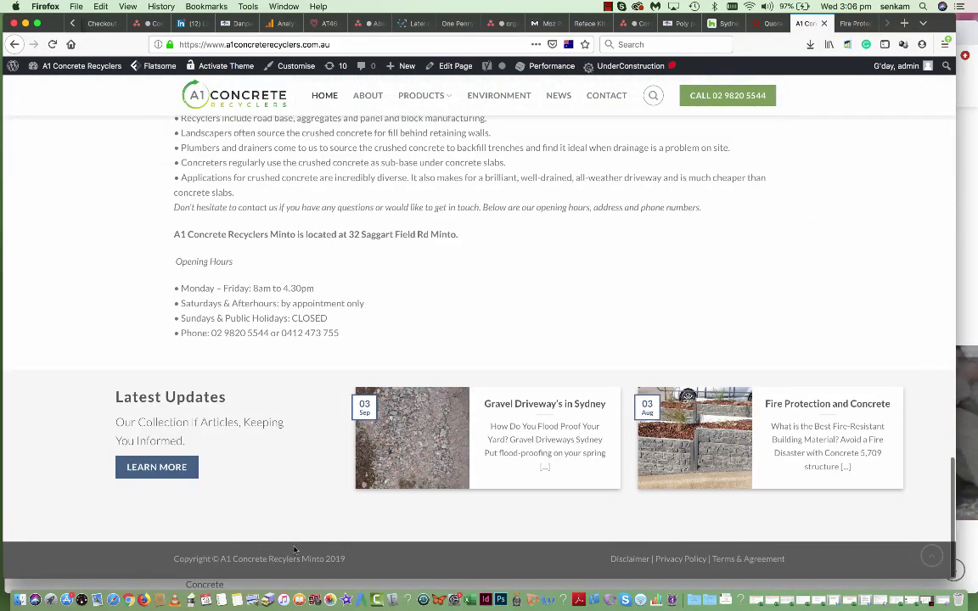
scroll(507, 303, "up", 5)
scroll(507, 303, "up", 10)
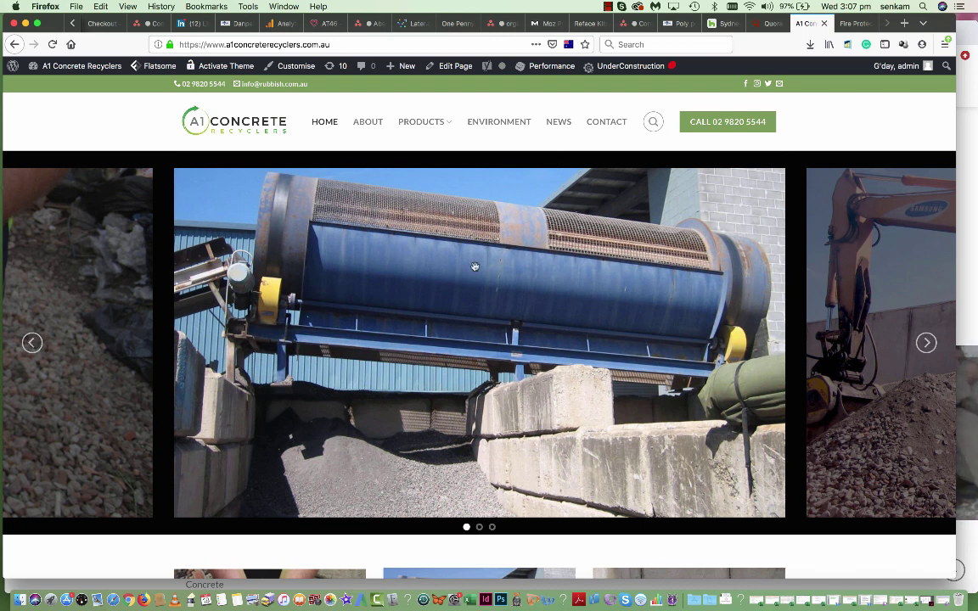
scroll(475, 267, "down", 1)
scroll(475, 267, "up", 1)
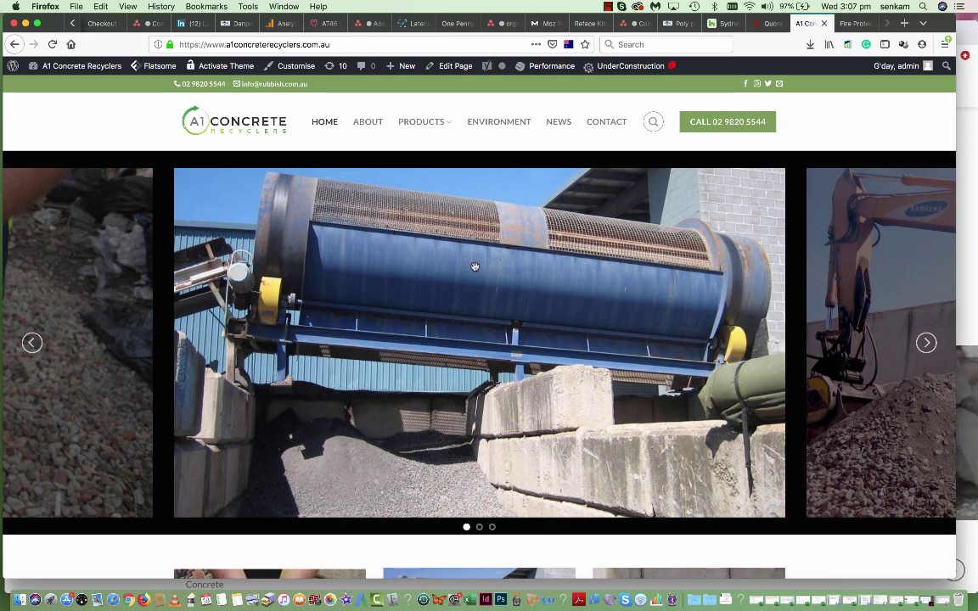
scroll(475, 266, "down", 4)
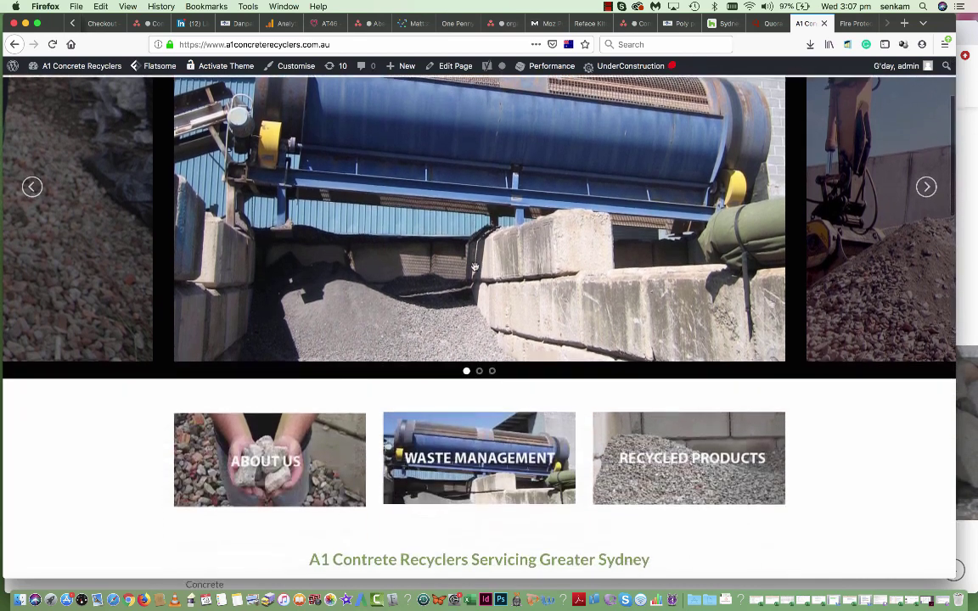
scroll(475, 267, "up", 4)
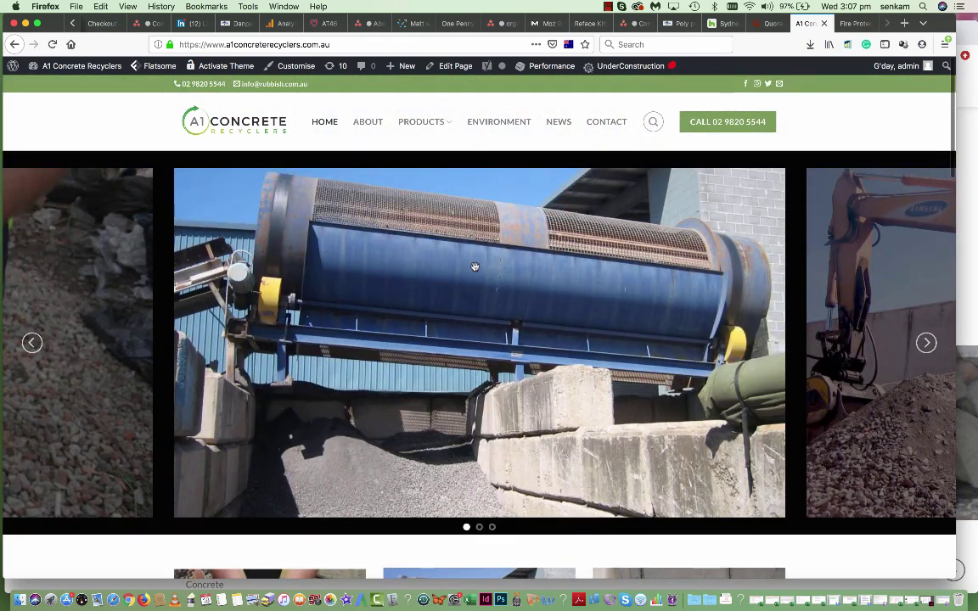